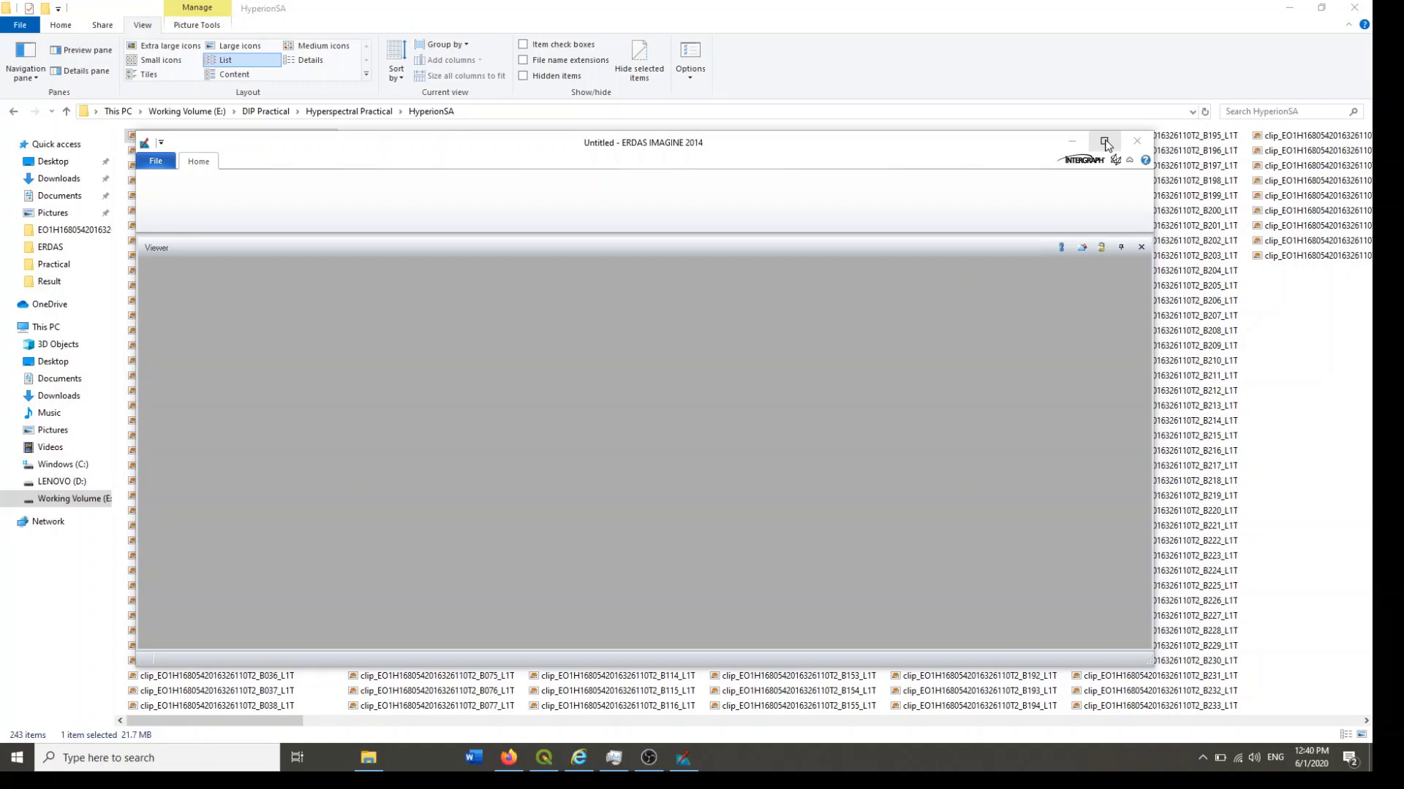
Step: Maximize ERDAS IMAGINE and open the Open Raster Layer dialog for 2D View #1
{"action": "left_click", "coordinate": [1105, 143]}
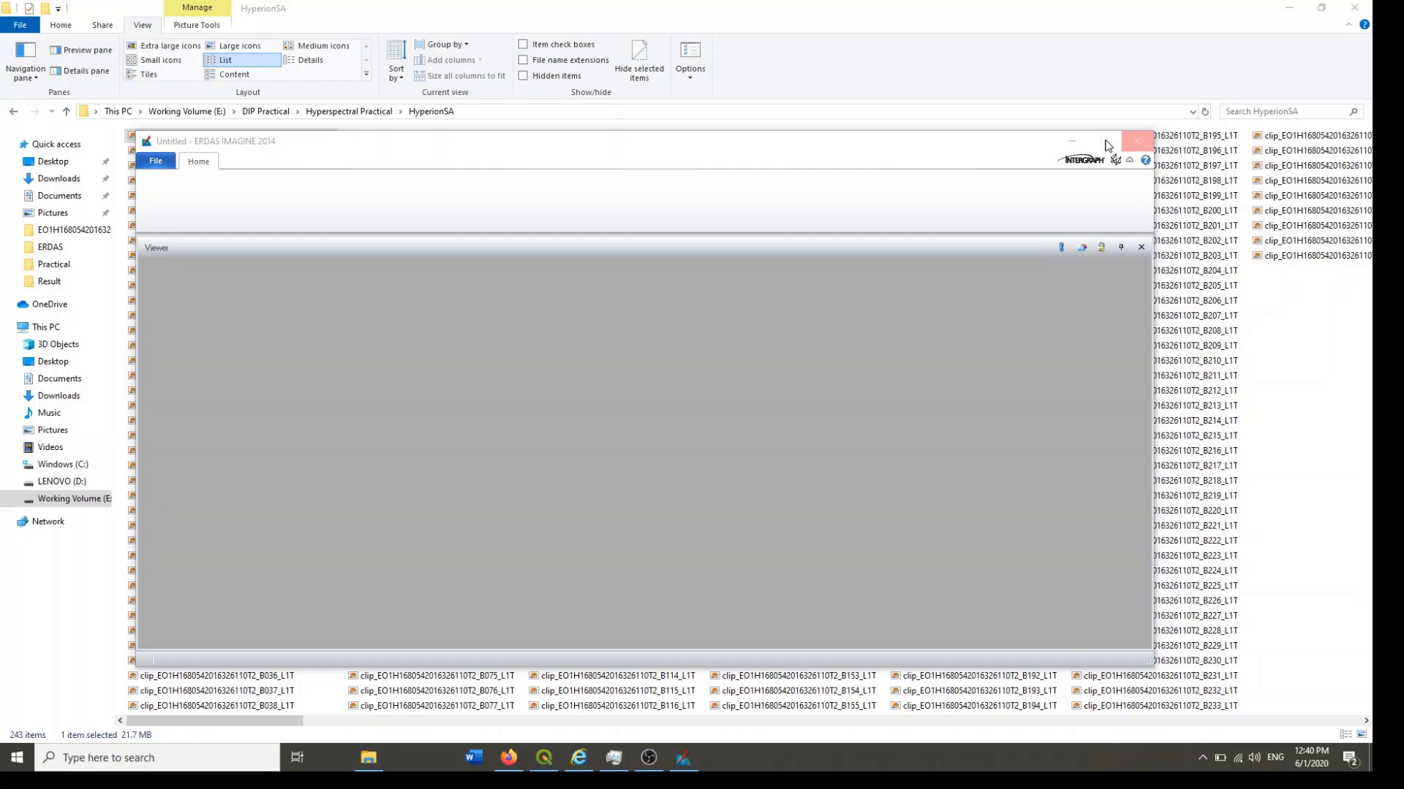
{"action": "left_click", "coordinate": [1106, 142]}
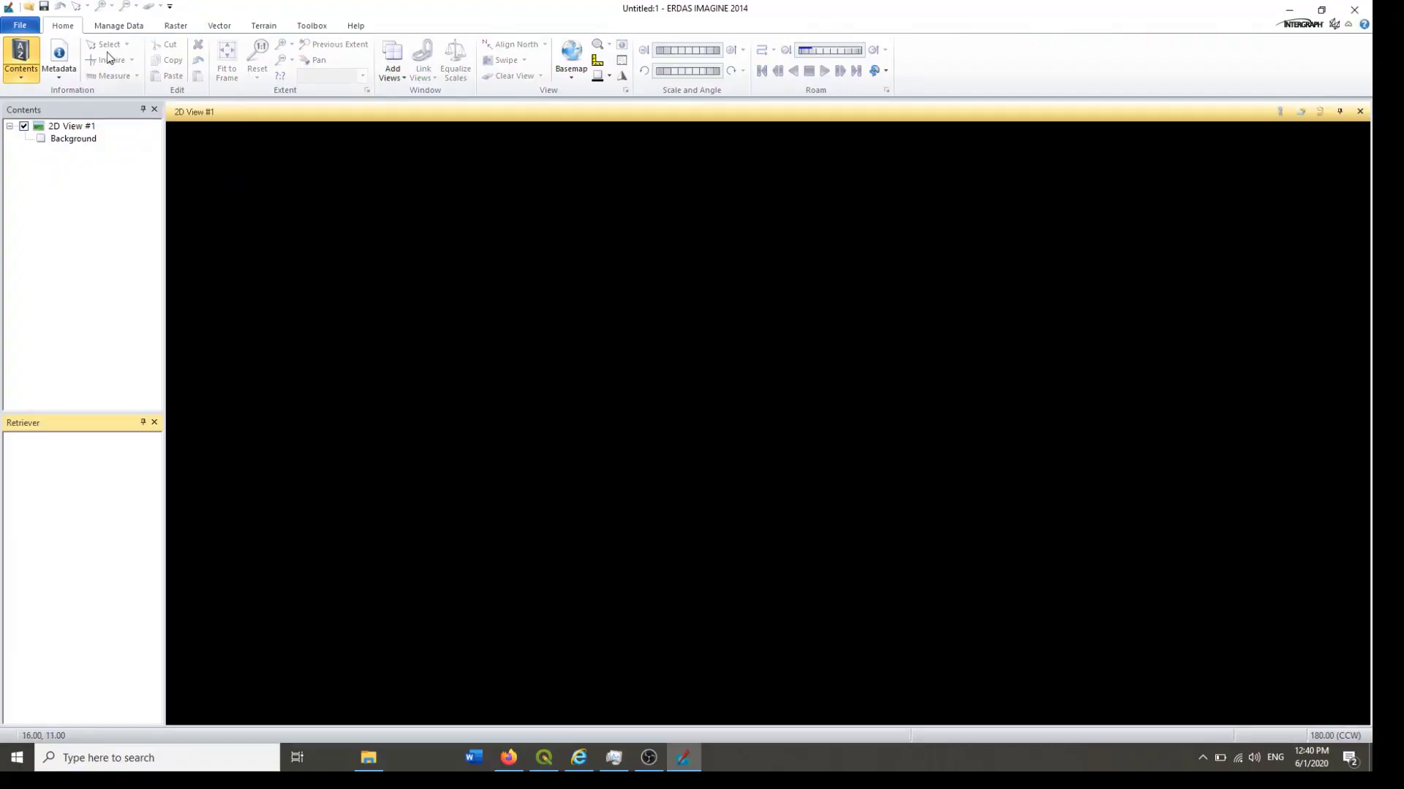
{"action": "left_click", "coordinate": [66, 128]}
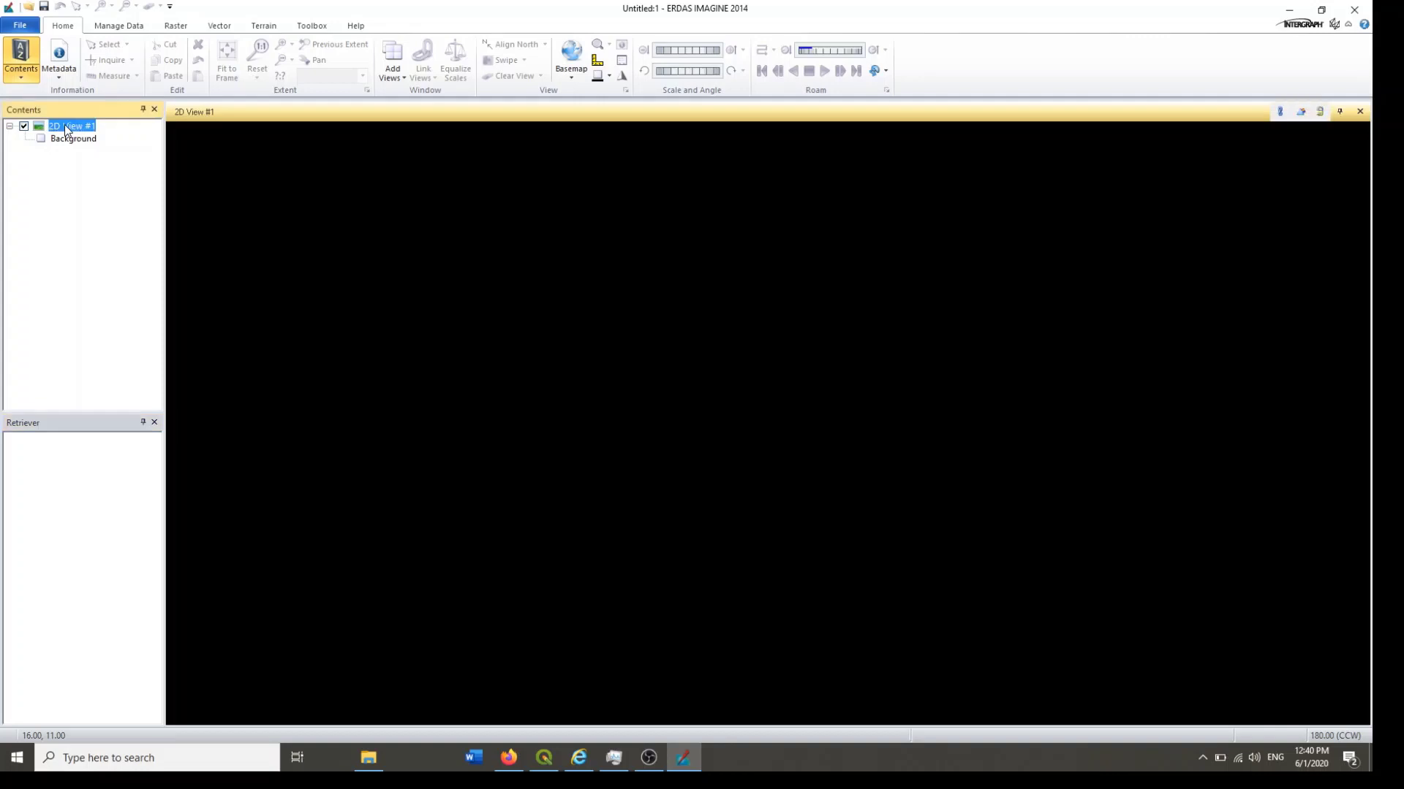
{"action": "right_click", "coordinate": [66, 130]}
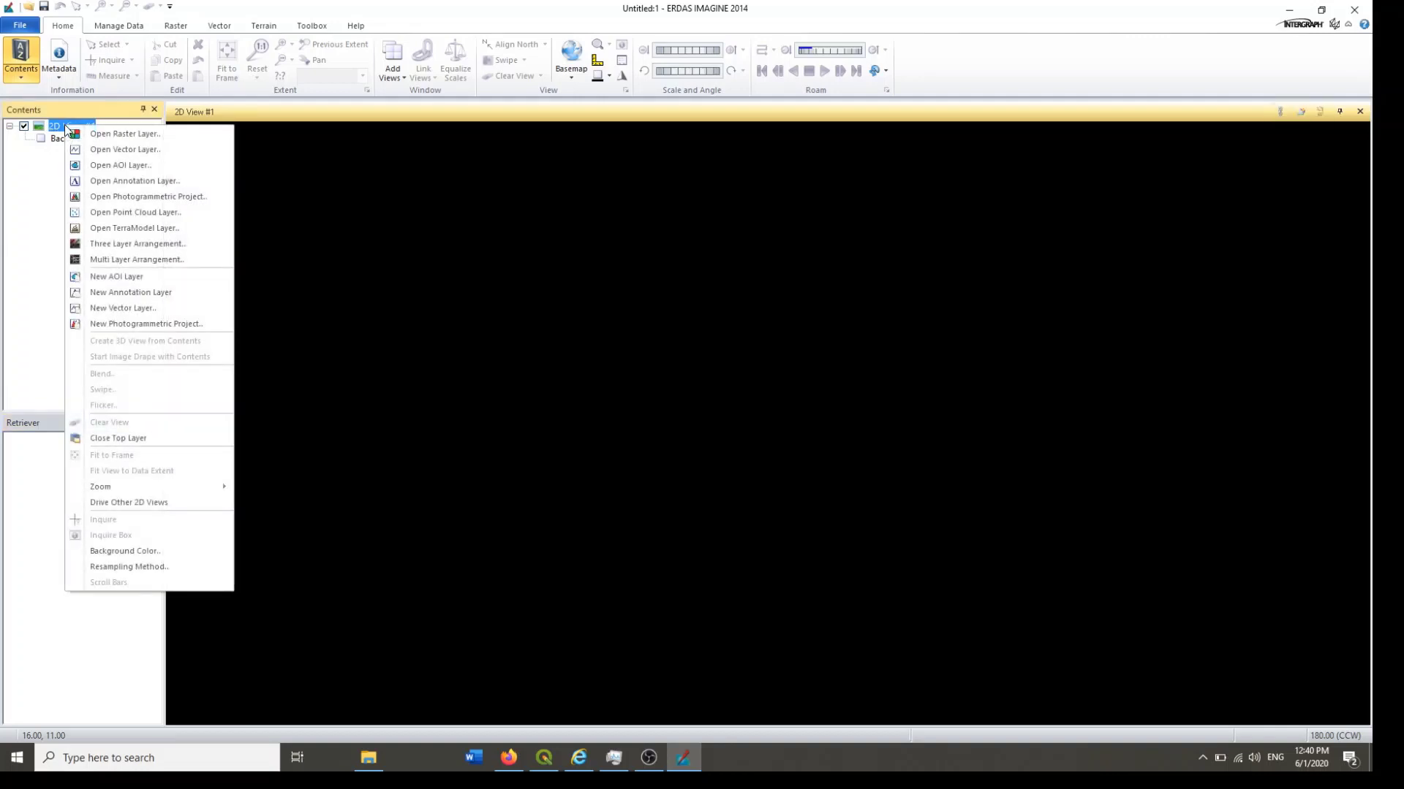
{"action": "left_click", "coordinate": [117, 142]}
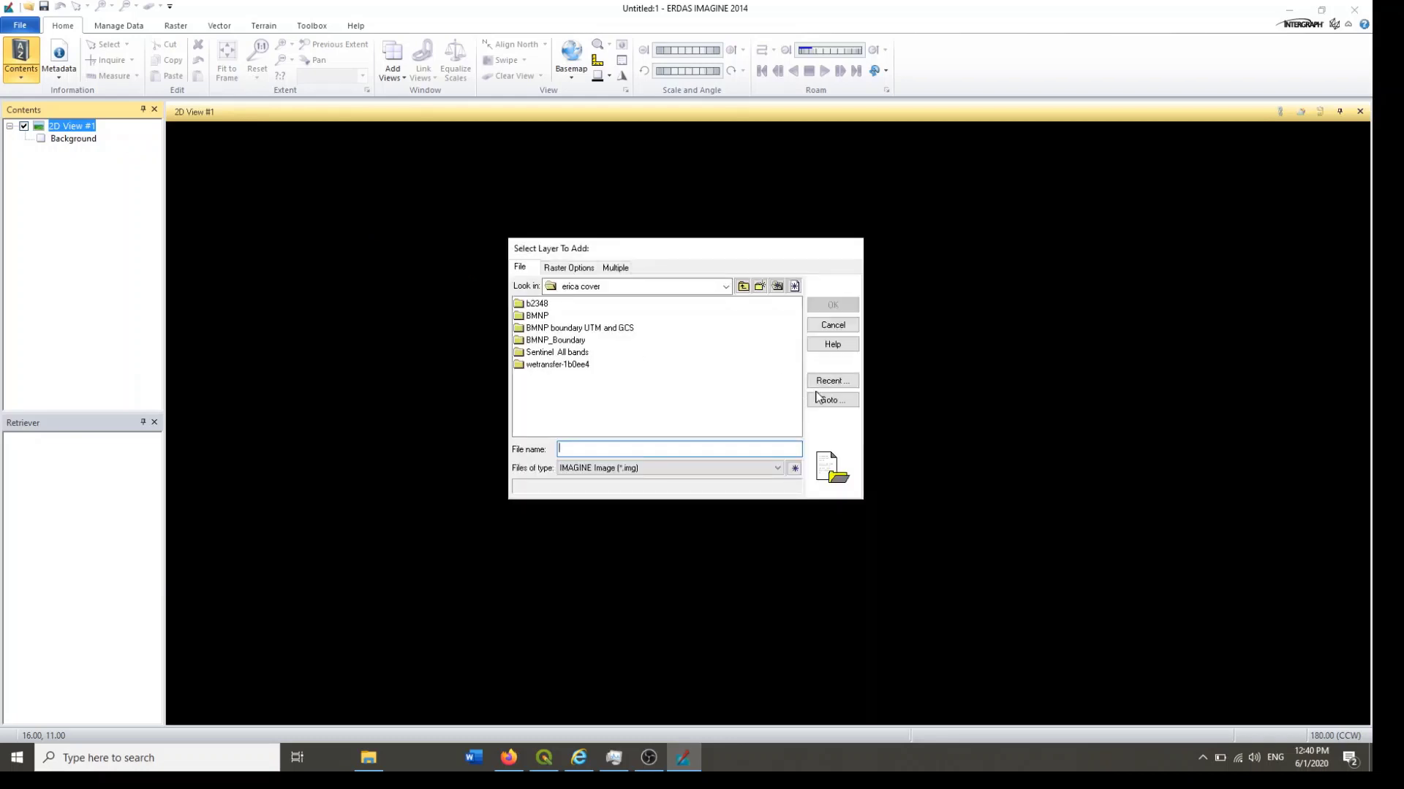
Step: Browse to the clipHyperion folder, show only TIFF files, and dismiss the compression error messages
{"action": "left_click", "coordinate": [819, 399]}
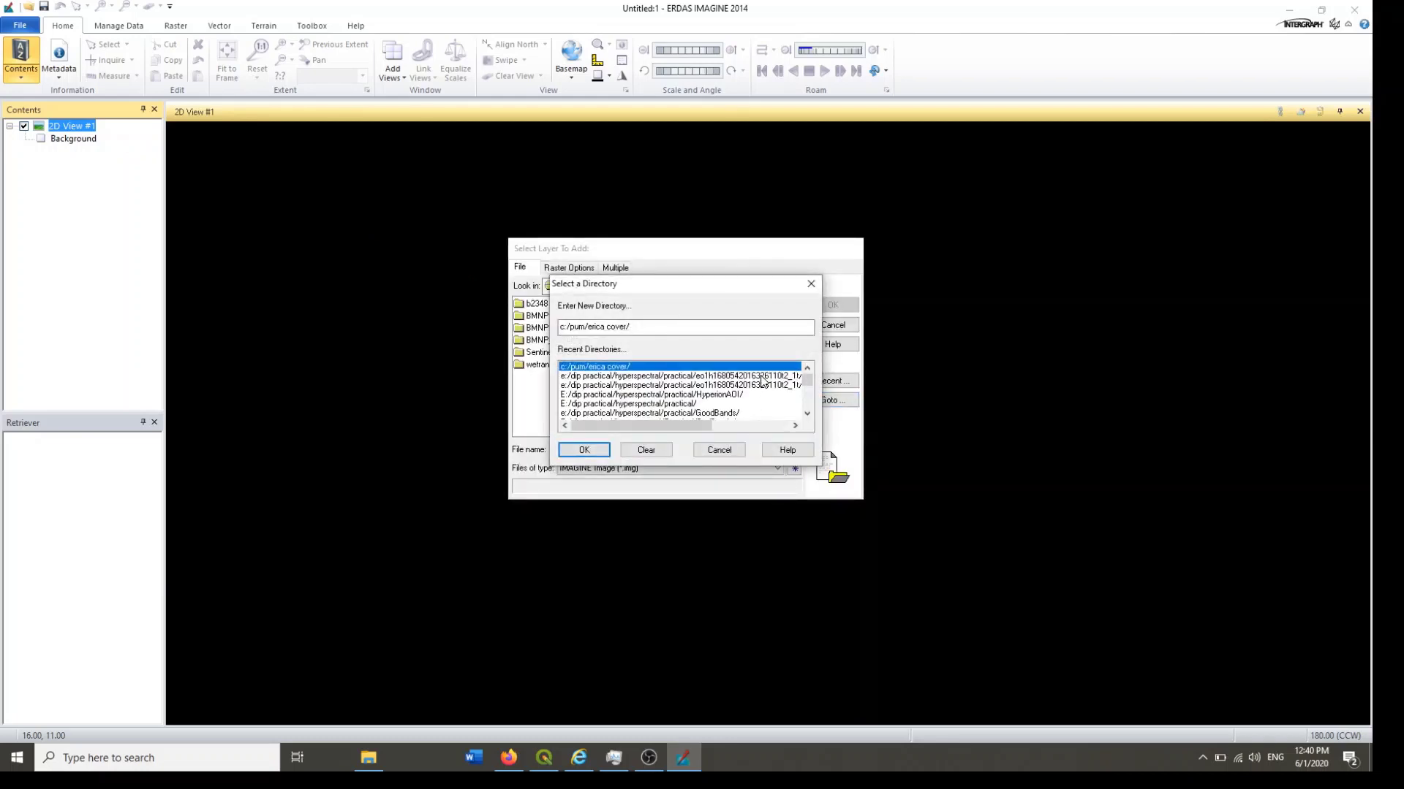
{"action": "double_click", "coordinate": [762, 377]}
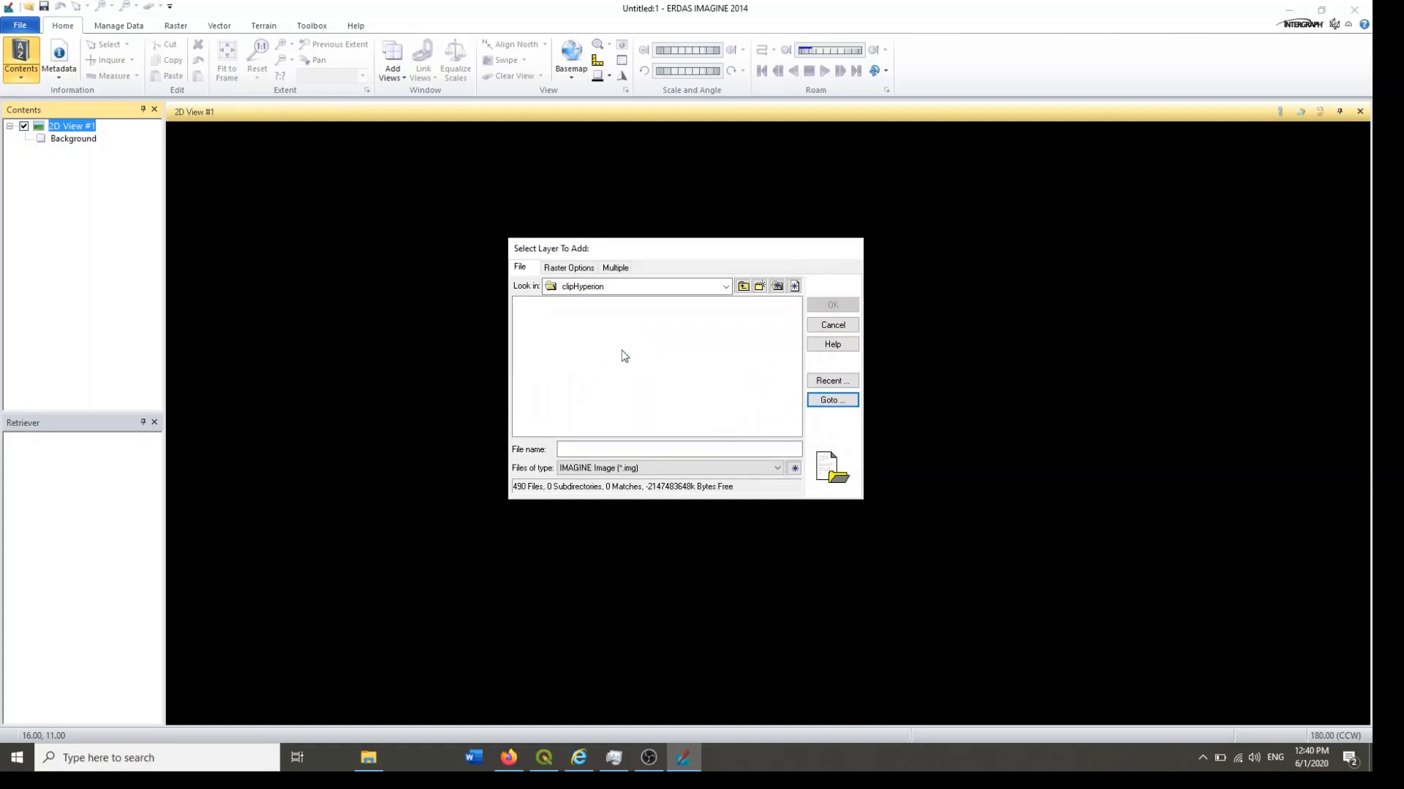
{"action": "left_click", "coordinate": [626, 468]}
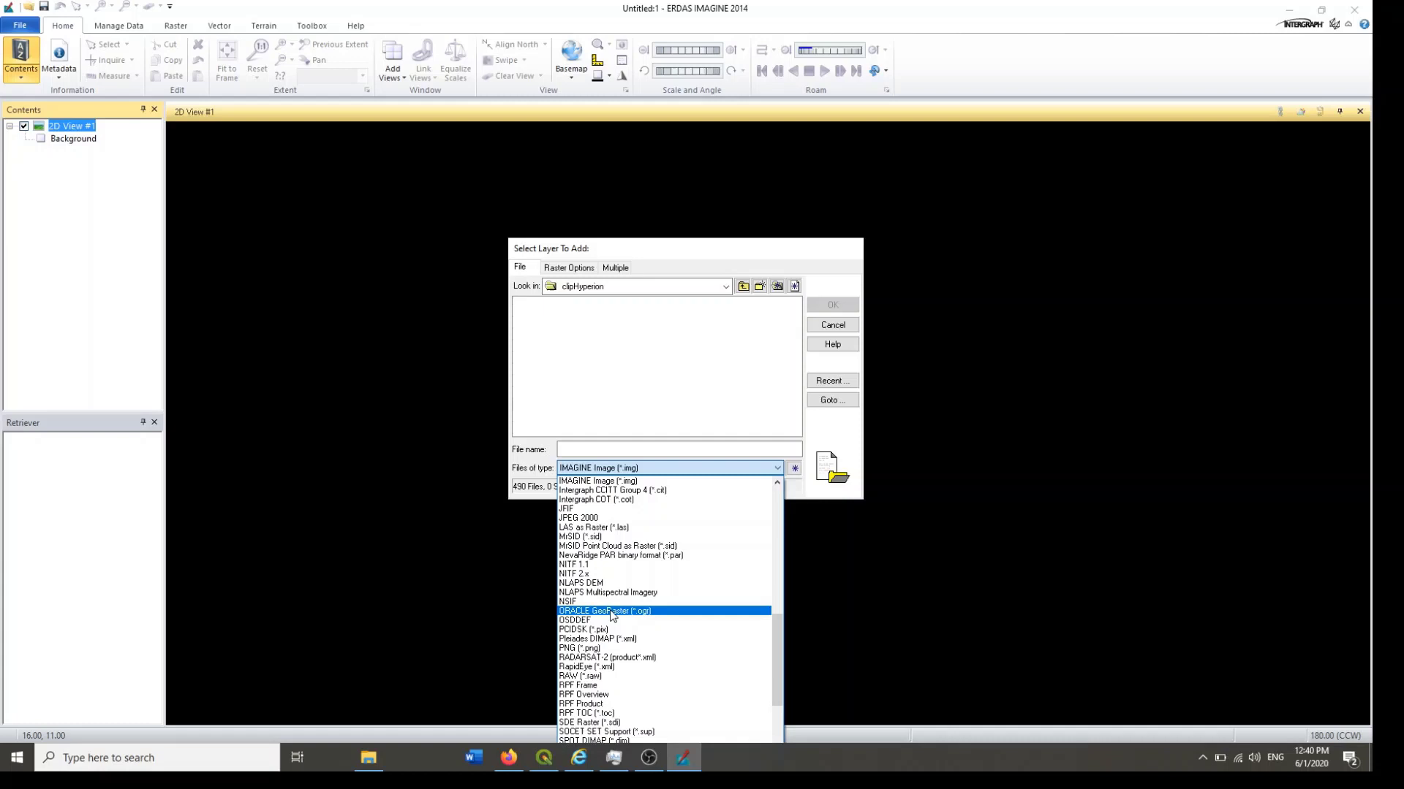
{"action": "scroll", "coordinate": [612, 616], "scroll_direction": "down", "scroll_amount": 4}
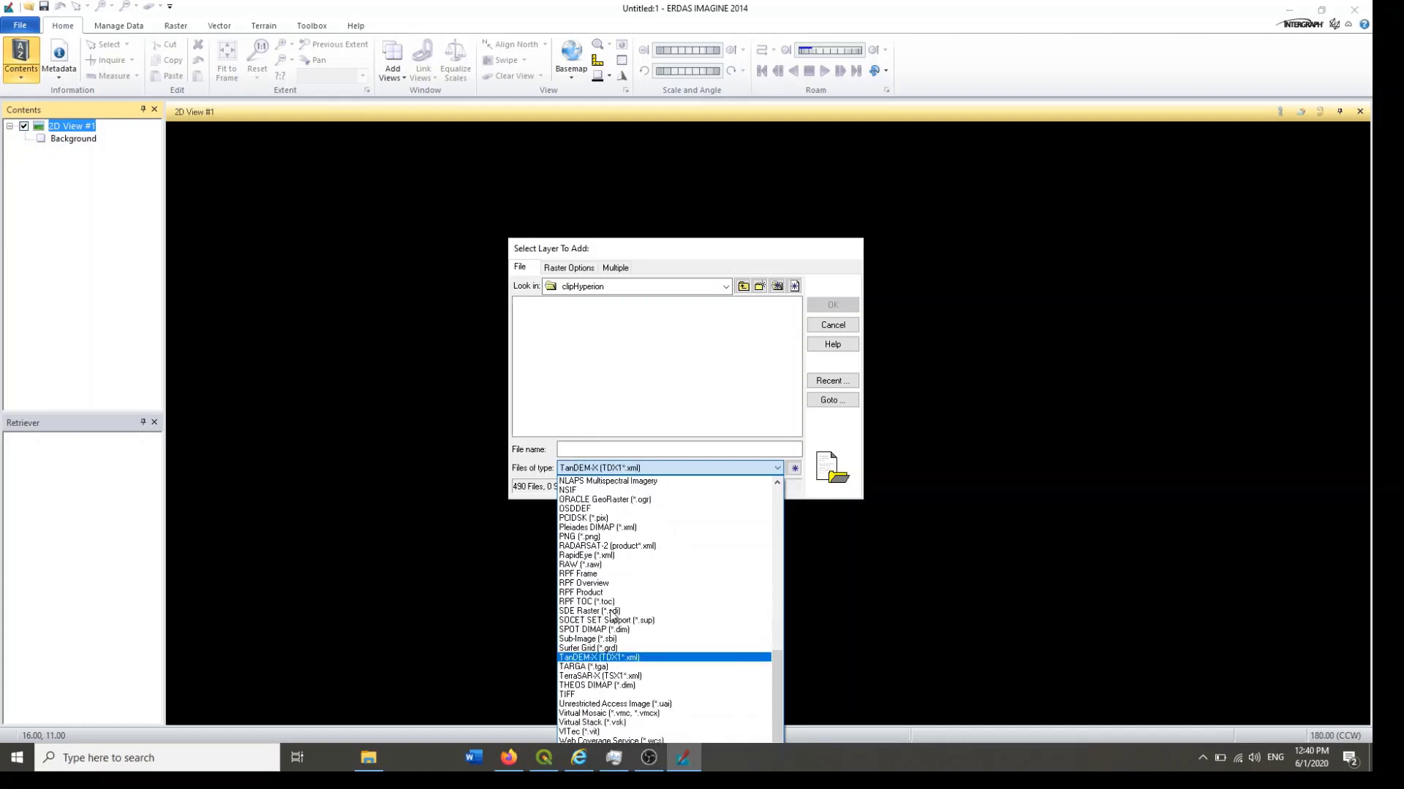
{"action": "left_click", "coordinate": [590, 695]}
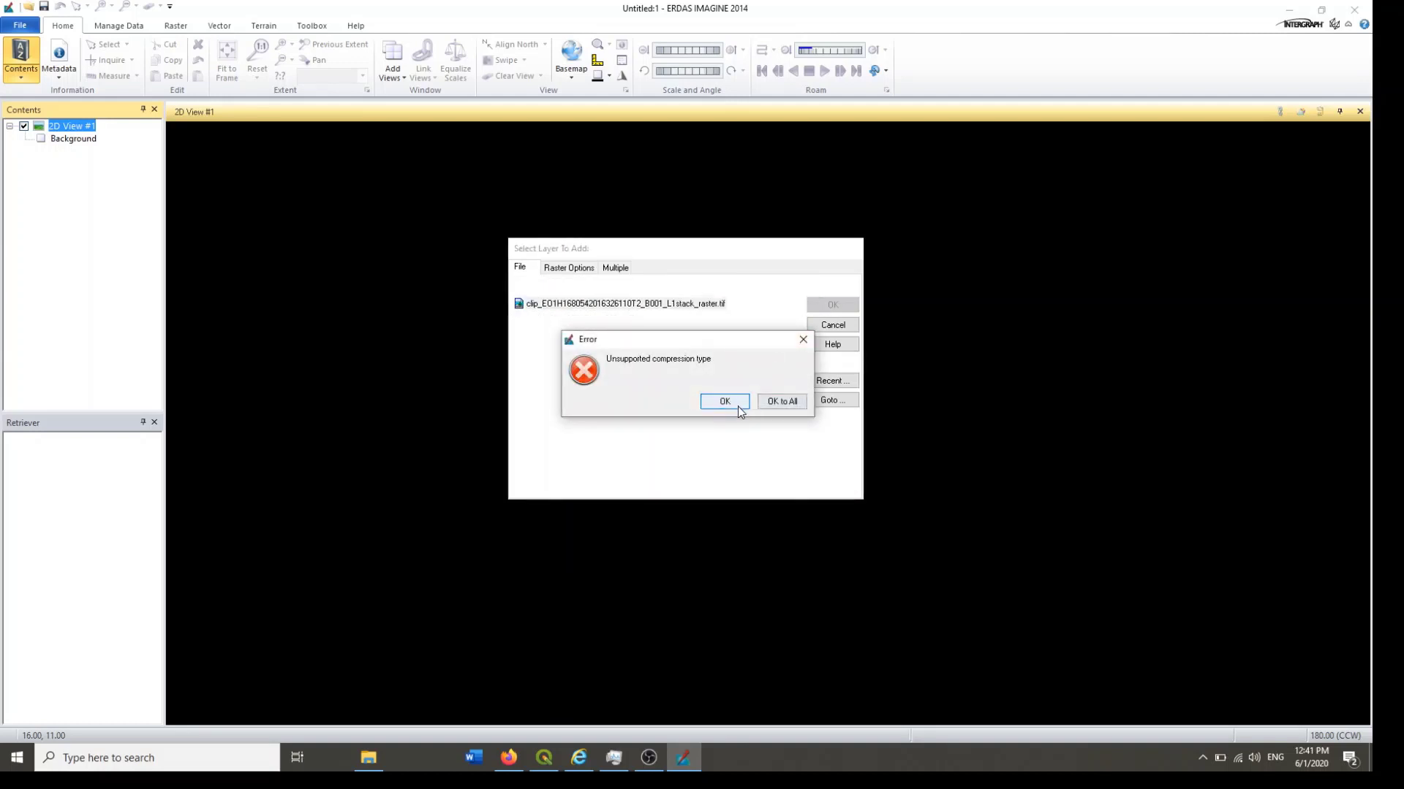
{"action": "left_click", "coordinate": [779, 401]}
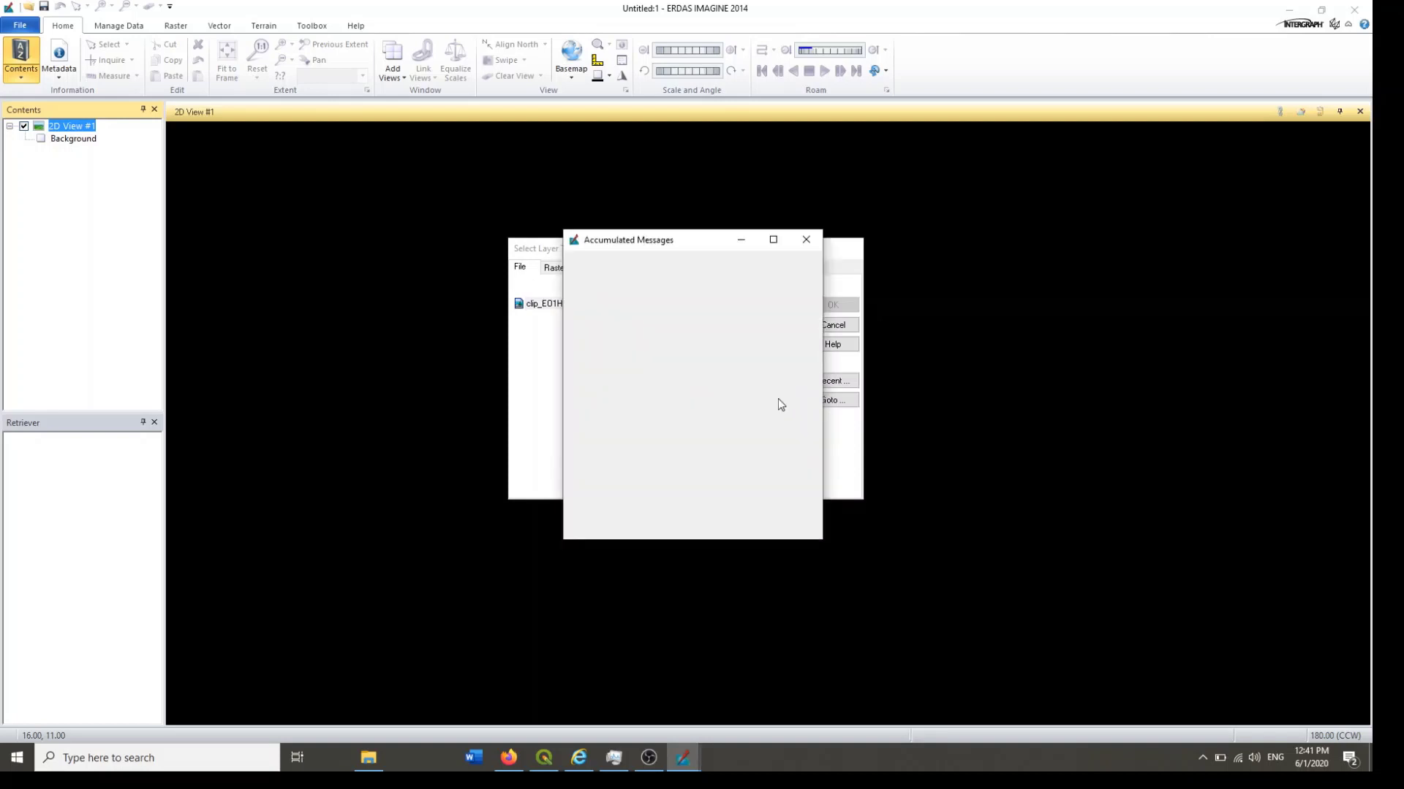
{"action": "left_click", "coordinate": [808, 245]}
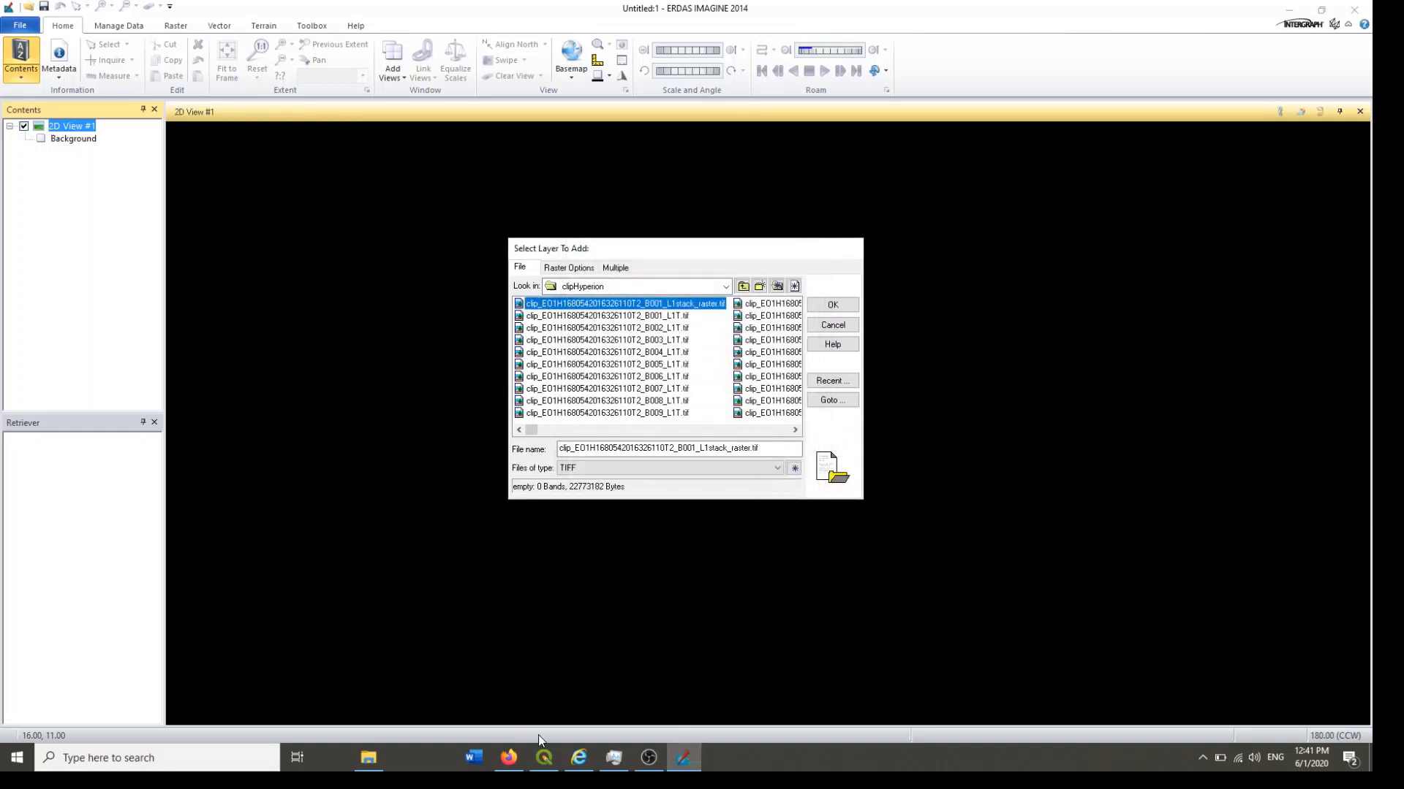
Step: In QGIS, export the stack raster layer as HyperionSA_Stacked.tif into the clipHyperion folder
{"action": "left_click", "coordinate": [543, 757]}
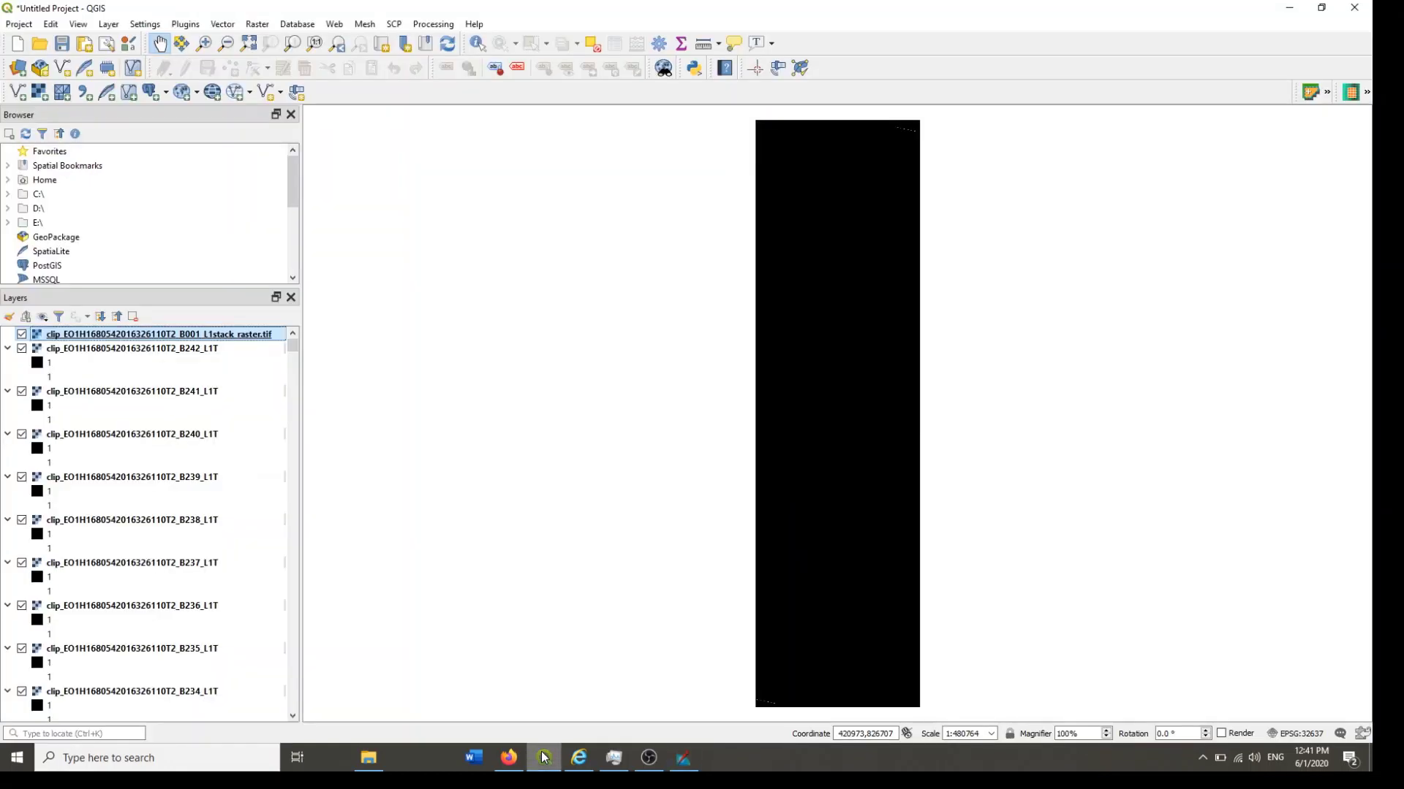
{"action": "right_click", "coordinate": [244, 334]}
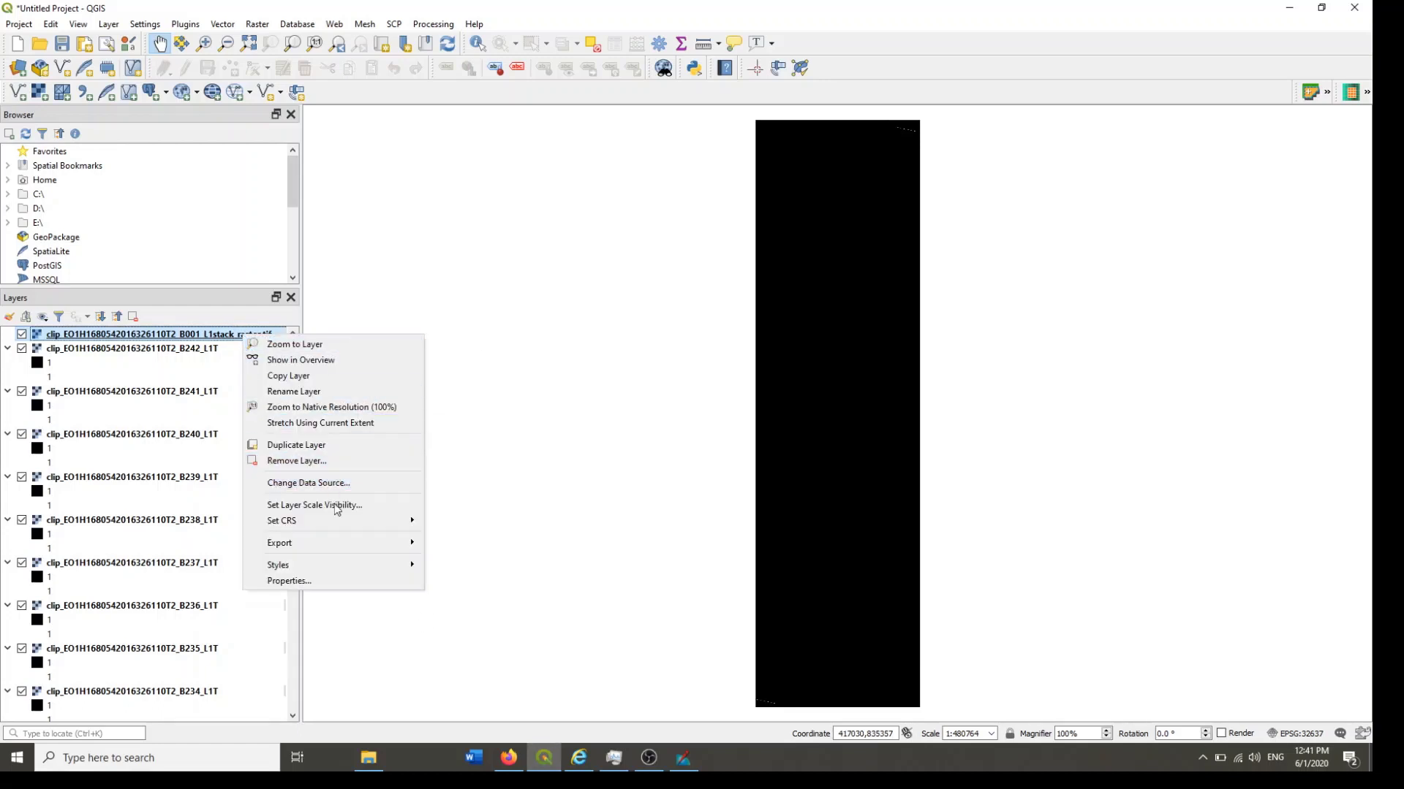
{"action": "mouse_move", "coordinate": [370, 543]}
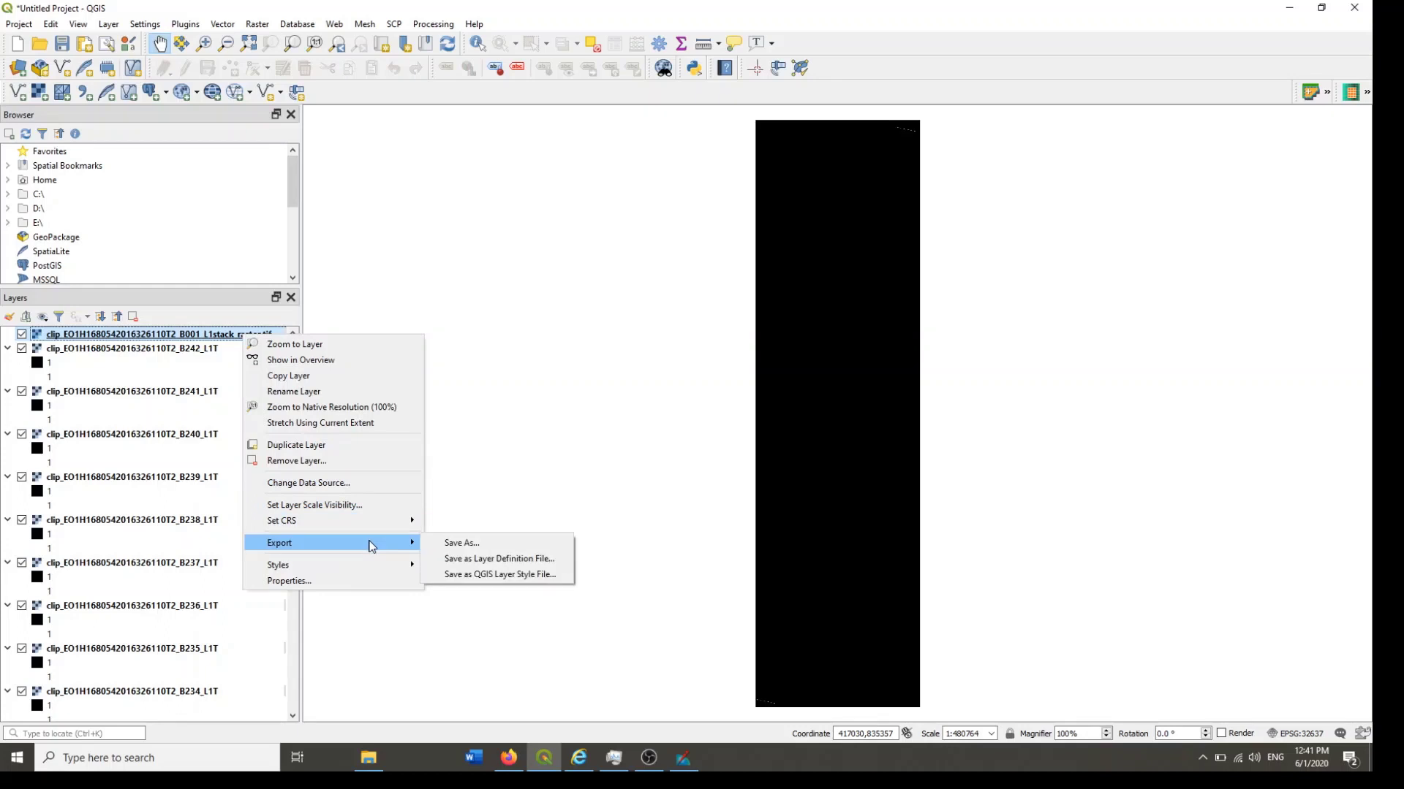
{"action": "left_click", "coordinate": [459, 545]}
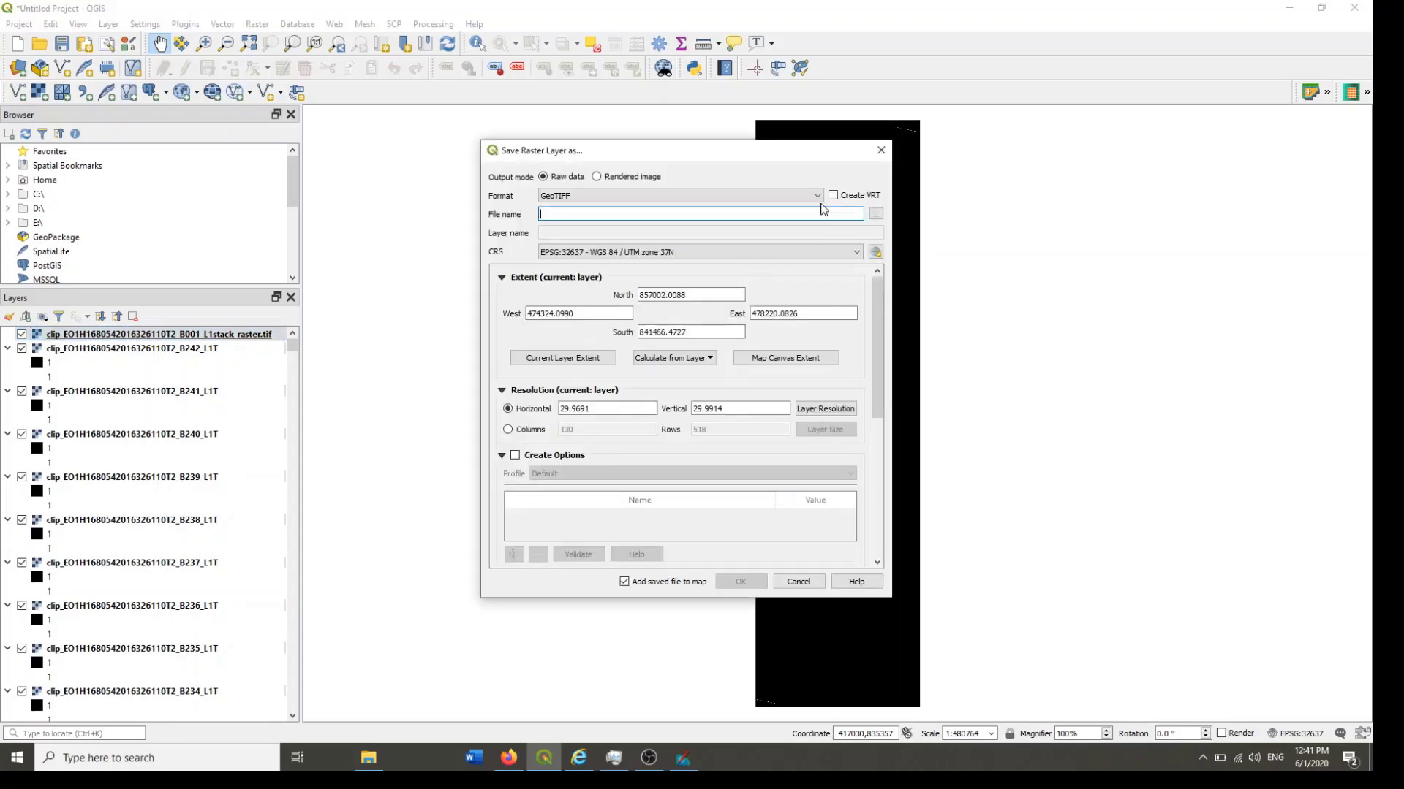
{"action": "left_click", "coordinate": [878, 215]}
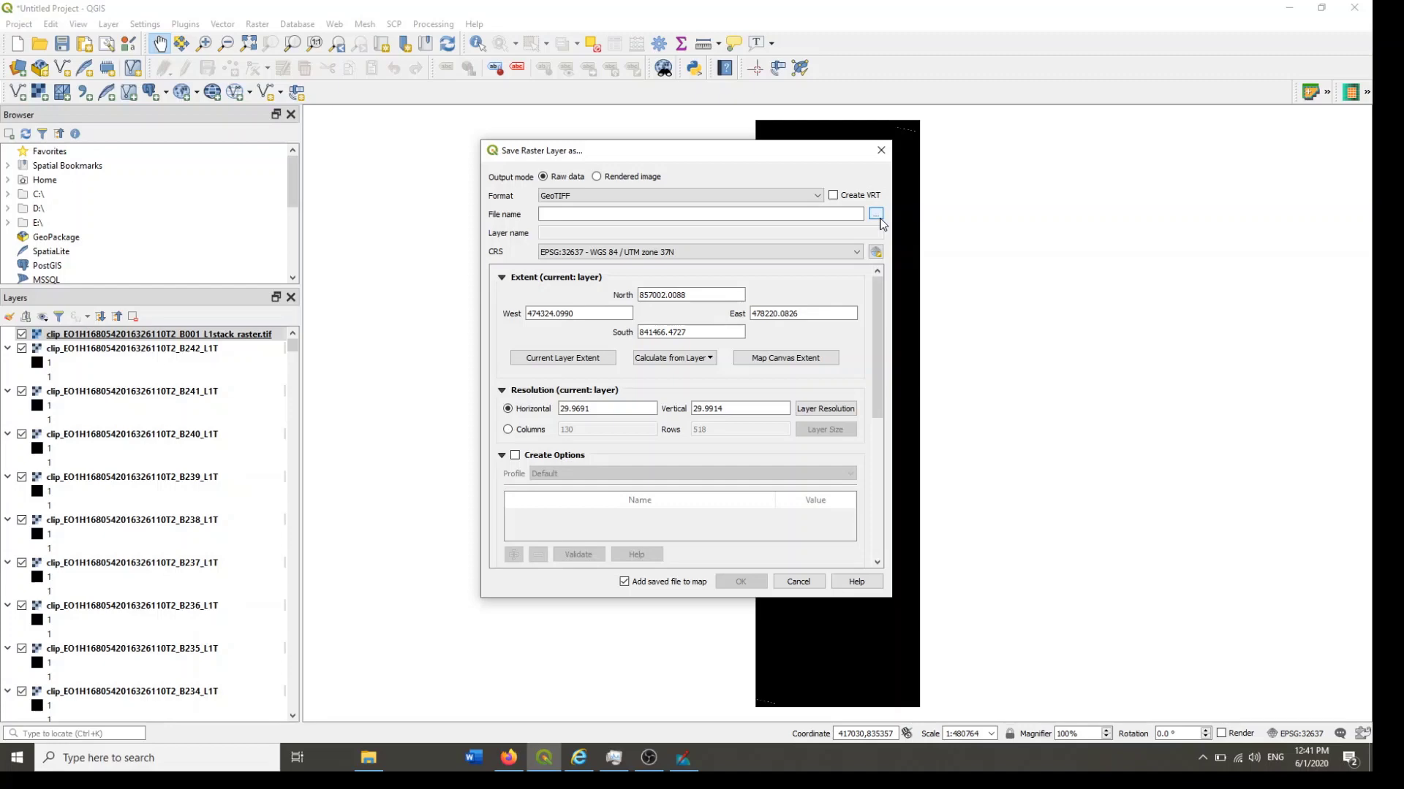
{"action": "left_click", "coordinate": [876, 214]}
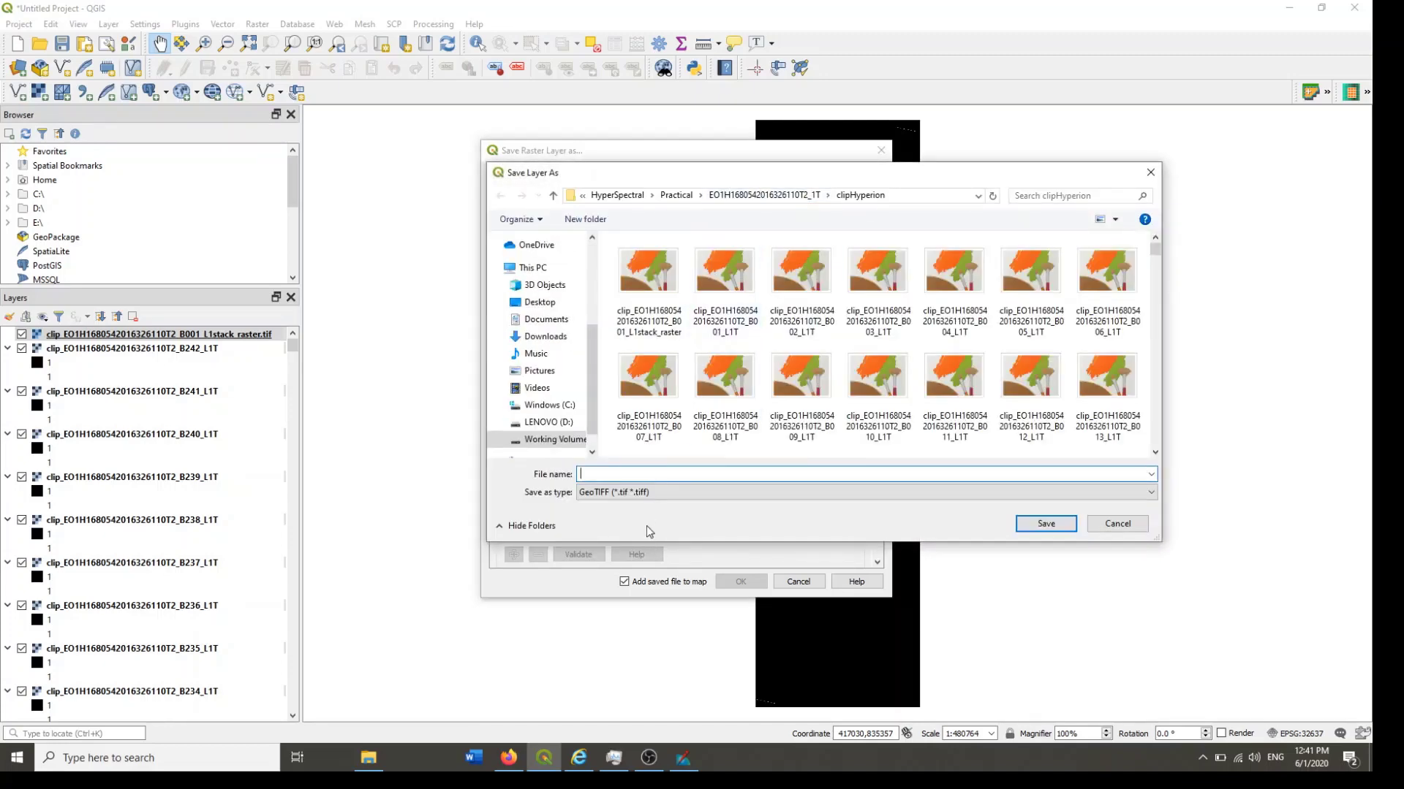
{"action": "type", "text": "HyperionSA_Stacked"}
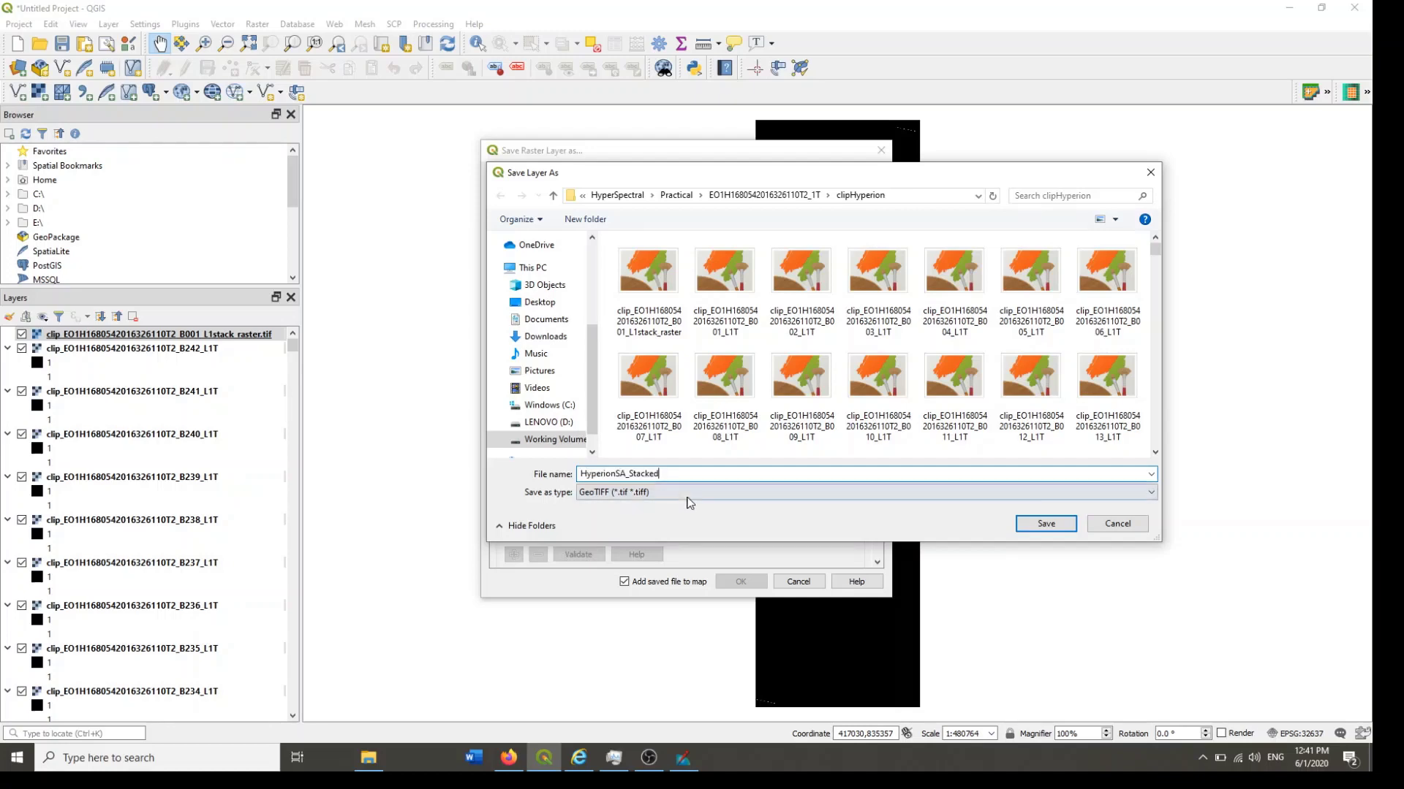
{"action": "left_click", "coordinate": [1065, 528]}
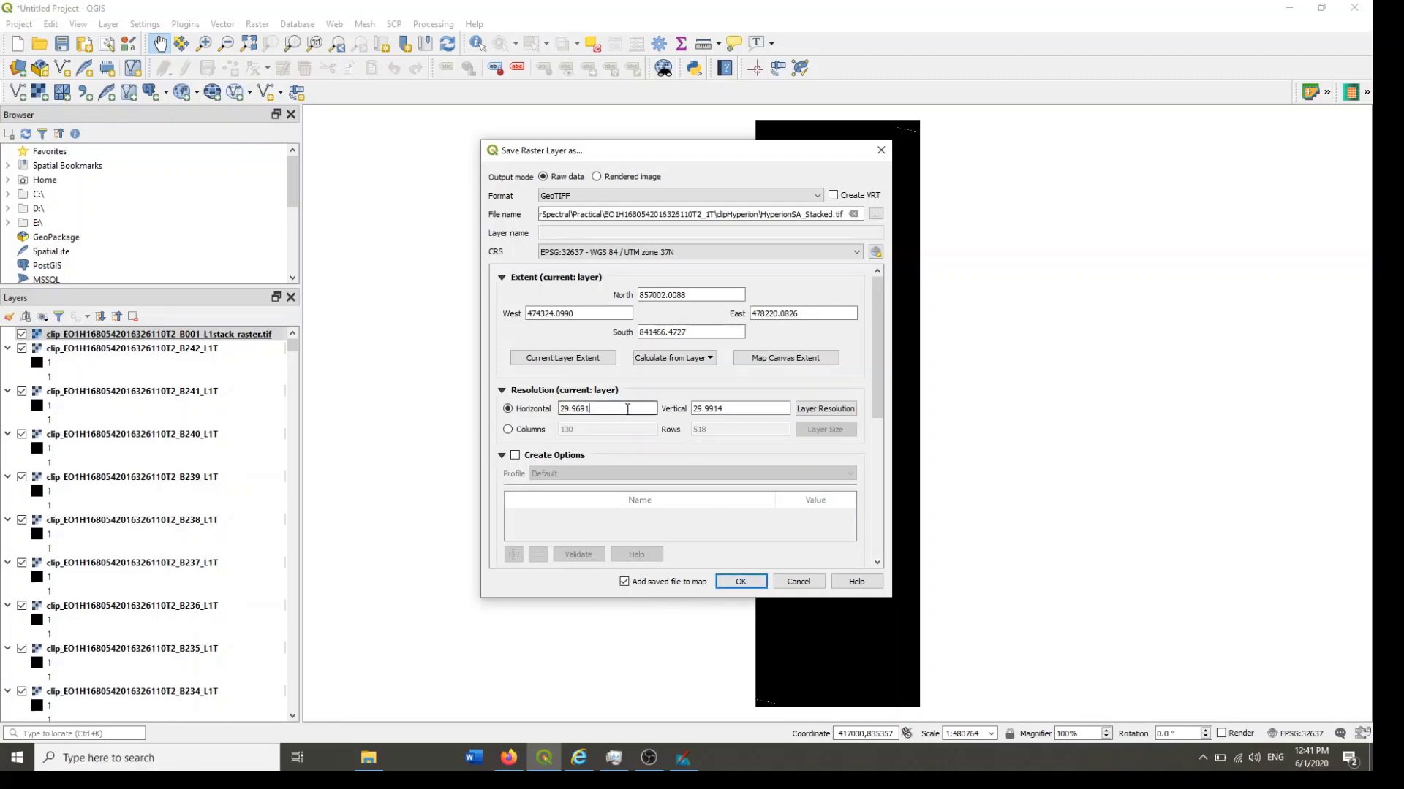
{"action": "left_click", "coordinate": [732, 411]}
{"action": "left_click", "coordinate": [742, 583]}
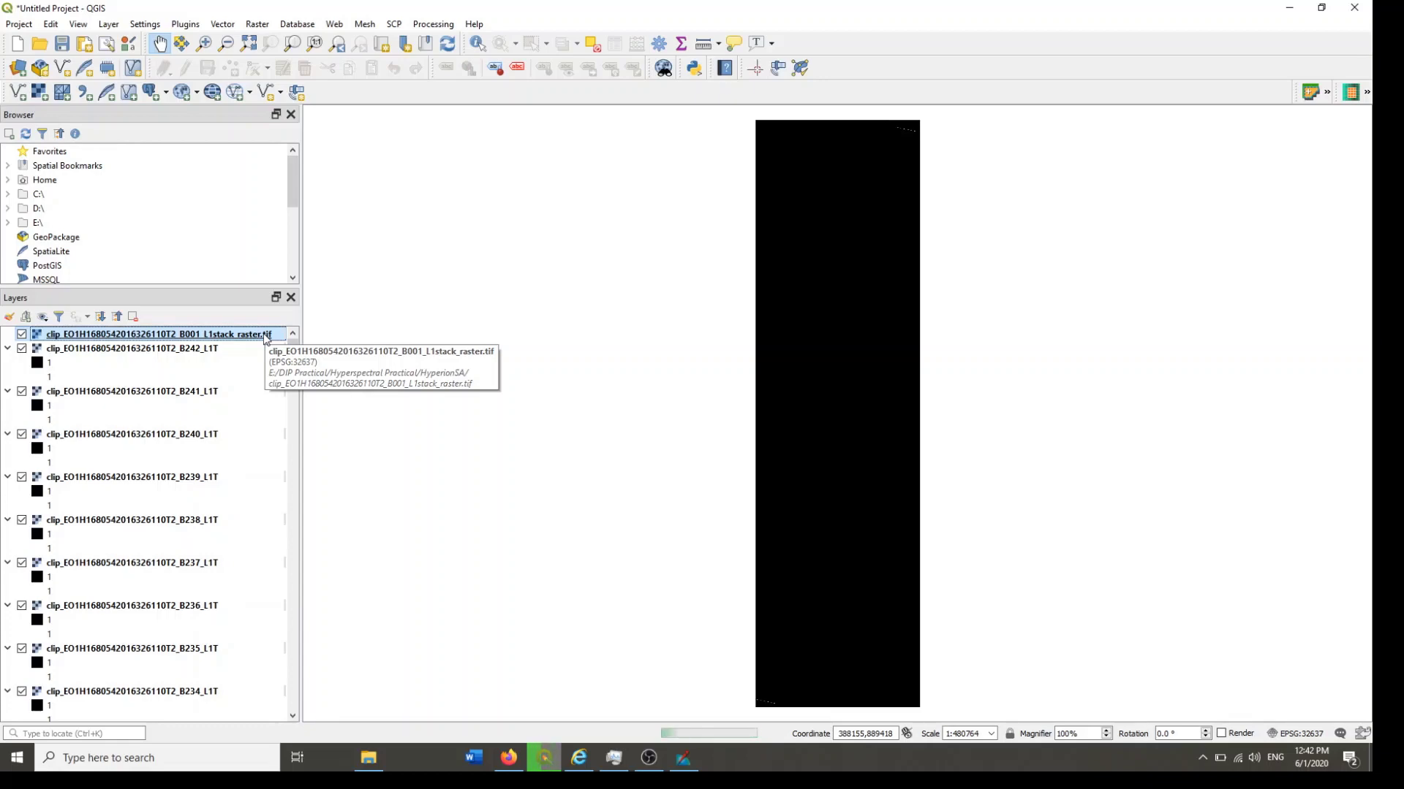
Step: Back in ERDAS, scroll the file list right and select Hyperion_Stacked.tif
{"action": "left_click", "coordinate": [690, 764]}
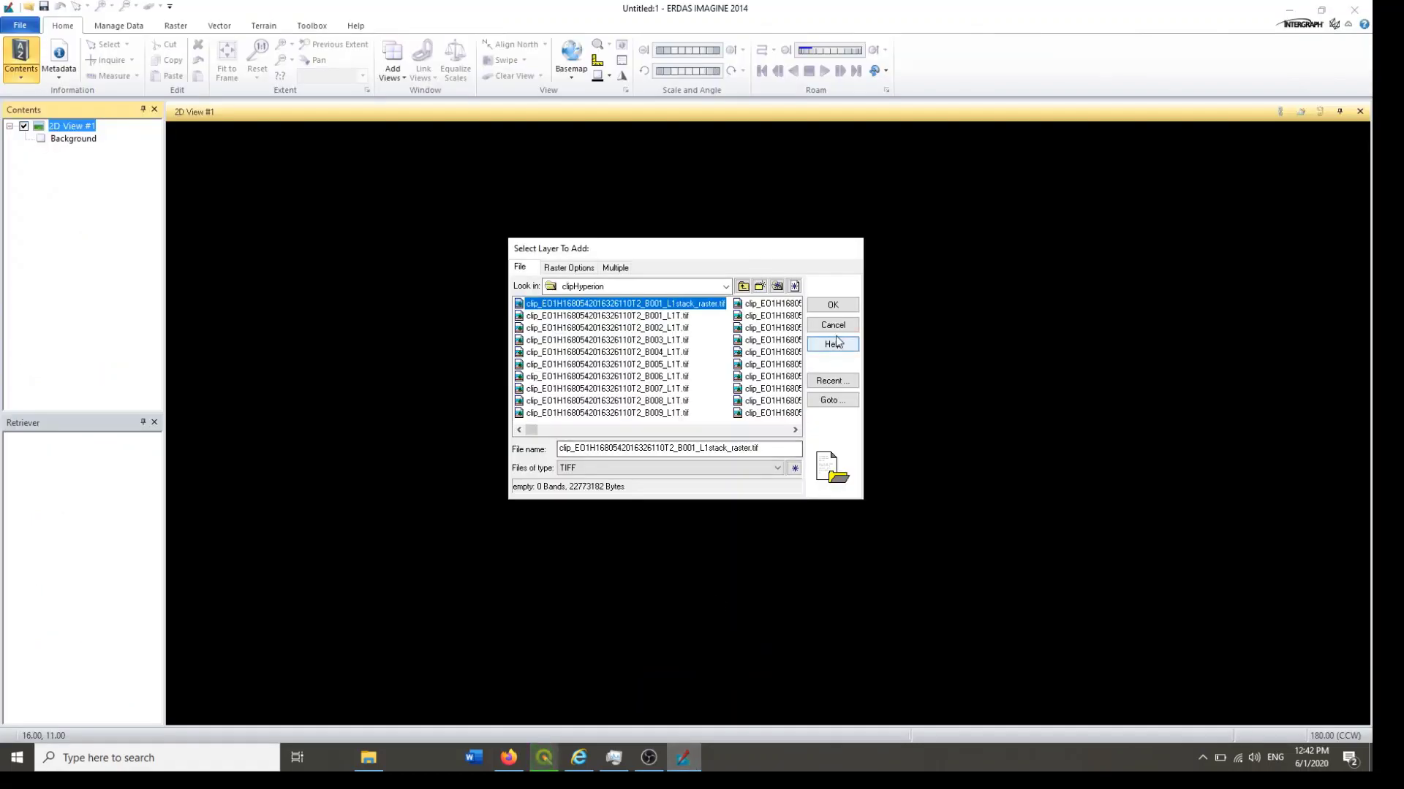
{"action": "scroll", "coordinate": [669, 430], "scroll_direction": "right", "scroll_amount": 5}
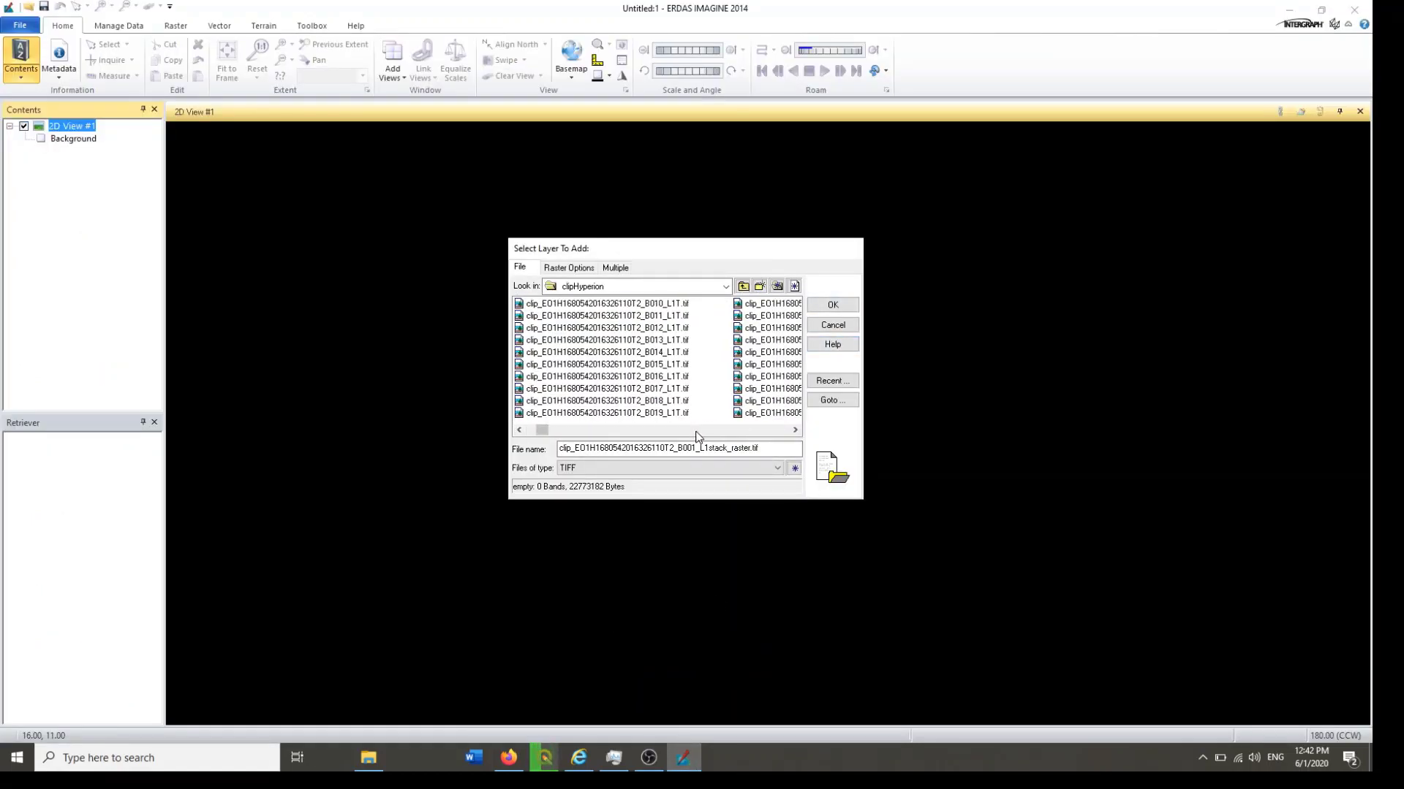
{"action": "scroll", "coordinate": [696, 432], "scroll_direction": "right", "scroll_amount": 5}
{"action": "scroll", "coordinate": [779, 436], "scroll_direction": "right", "scroll_amount": 2}
{"action": "scroll", "coordinate": [780, 436], "scroll_direction": "right", "scroll_amount": 4}
{"action": "scroll", "coordinate": [778, 436], "scroll_direction": "right", "scroll_amount": 2}
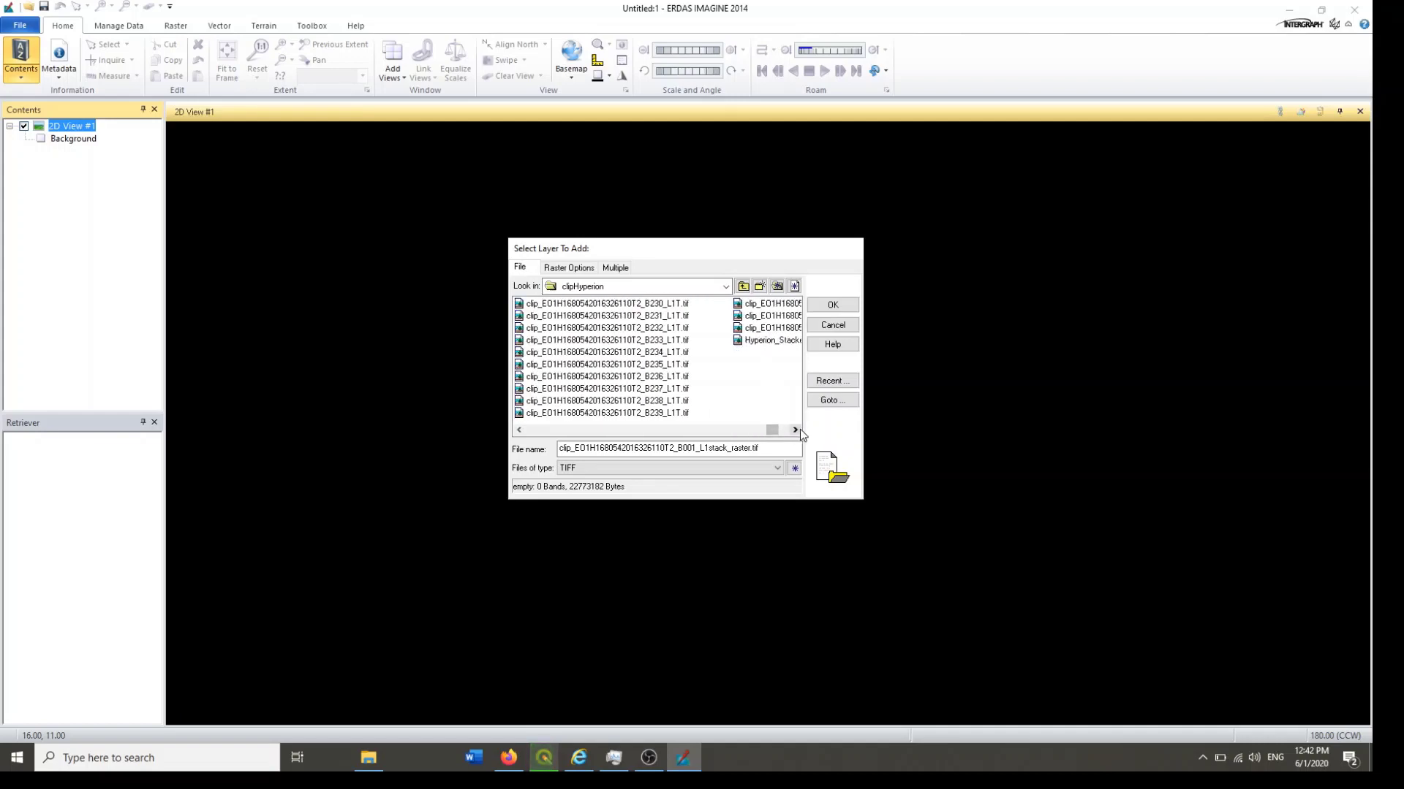
{"action": "left_click", "coordinate": [797, 430]}
{"action": "left_click", "coordinate": [585, 340]}
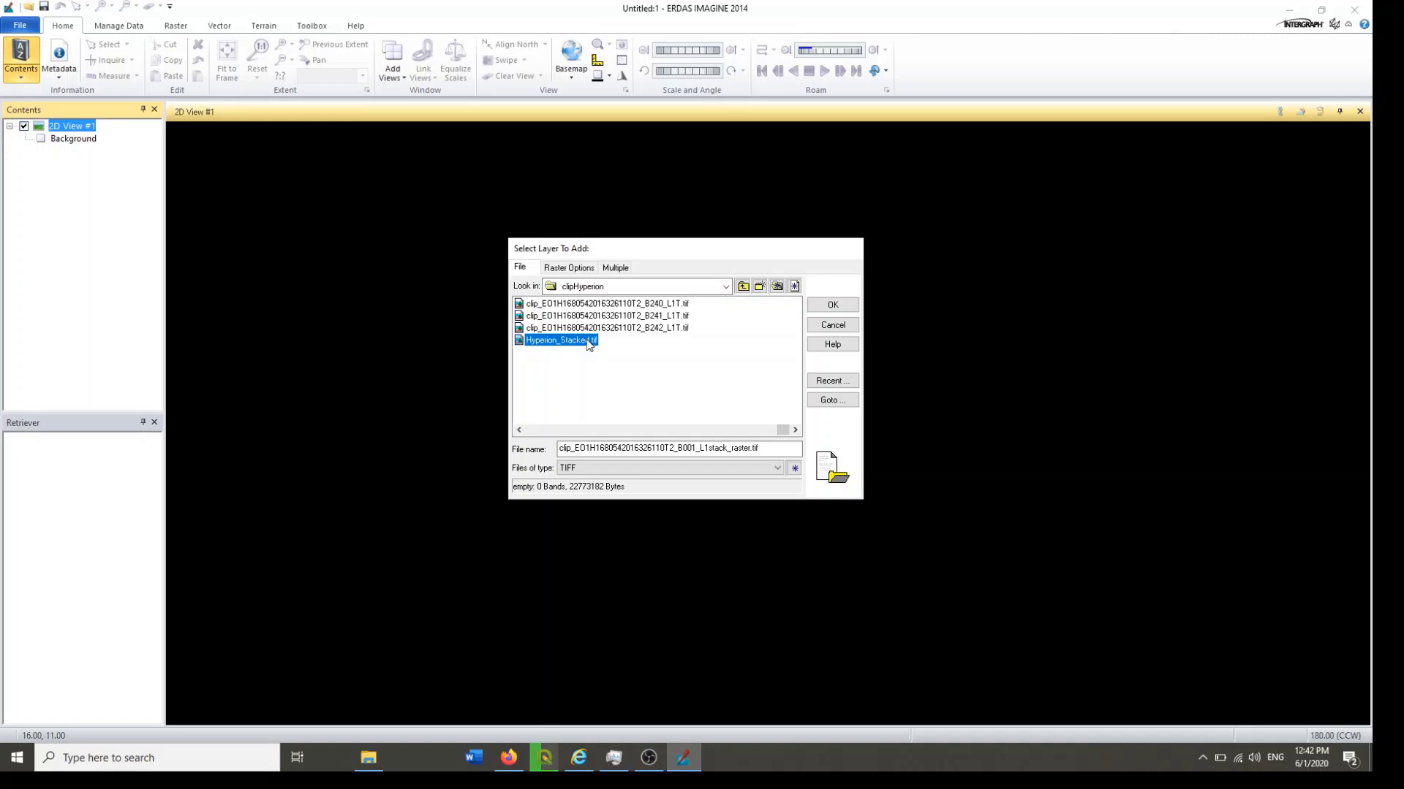
Step: Switch to QGIS to confirm the HyperionSA_Stacked layer appears in the Layers panel
{"action": "left_click", "coordinate": [546, 758]}
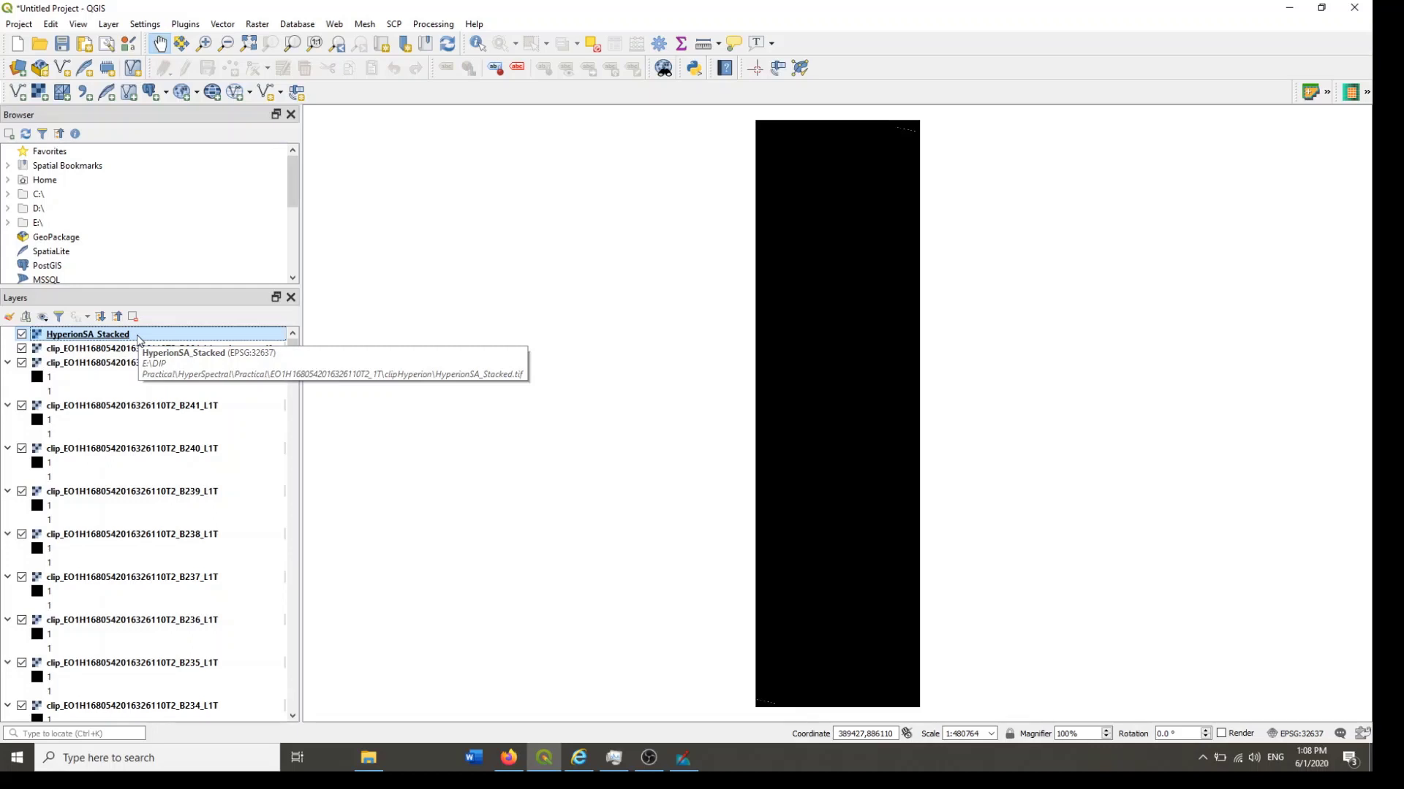
Step: Load Hyperion_Stacked.tif into 2D View #1 in ERDAS IMAGINE
{"action": "left_click", "coordinate": [684, 760]}
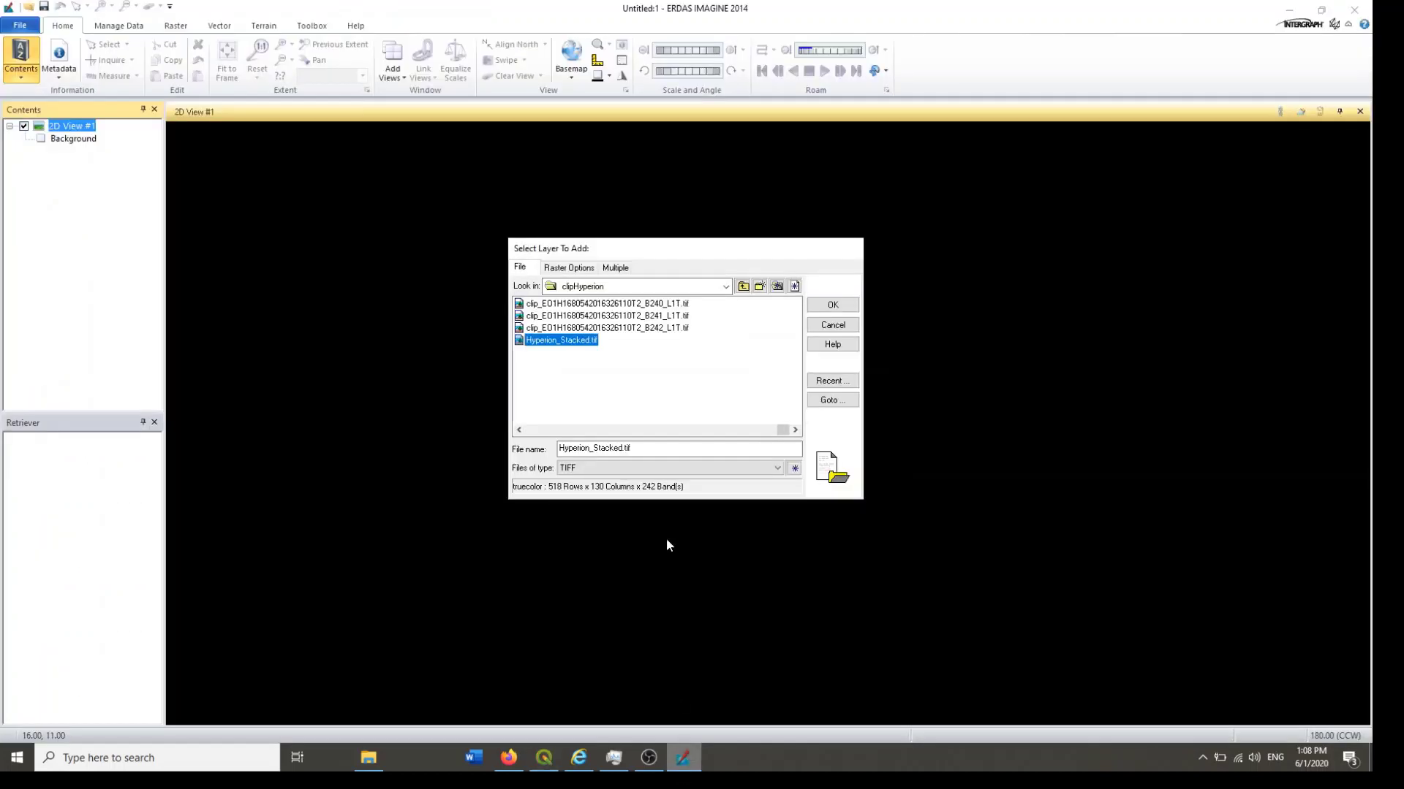
{"action": "left_click", "coordinate": [629, 412]}
{"action": "left_click", "coordinate": [539, 339]}
{"action": "left_click", "coordinate": [830, 306]}
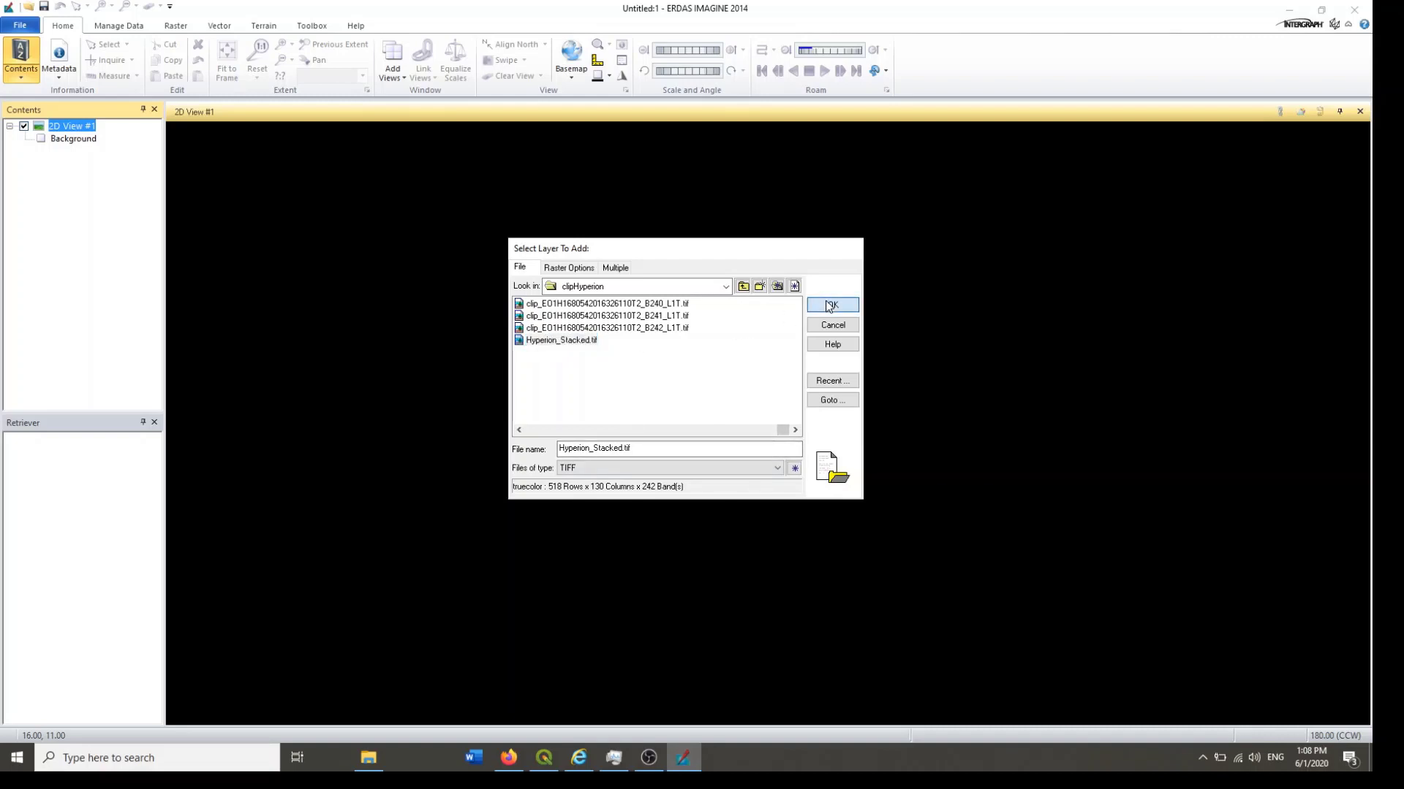
{"action": "left_click", "coordinate": [828, 304]}
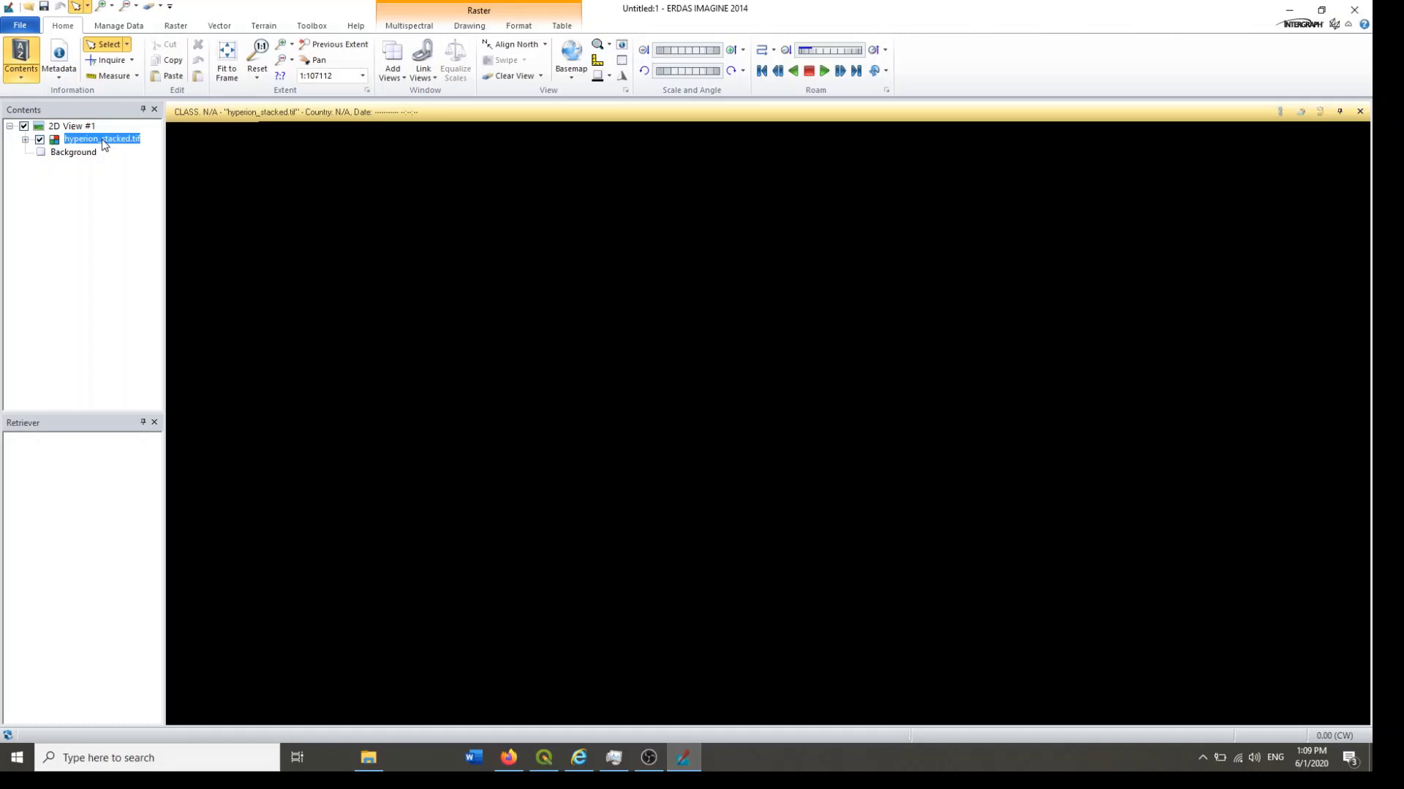
Step: Fit the hyperion_stacked.tif image to the view frame
{"action": "right_click", "coordinate": [102, 139]}
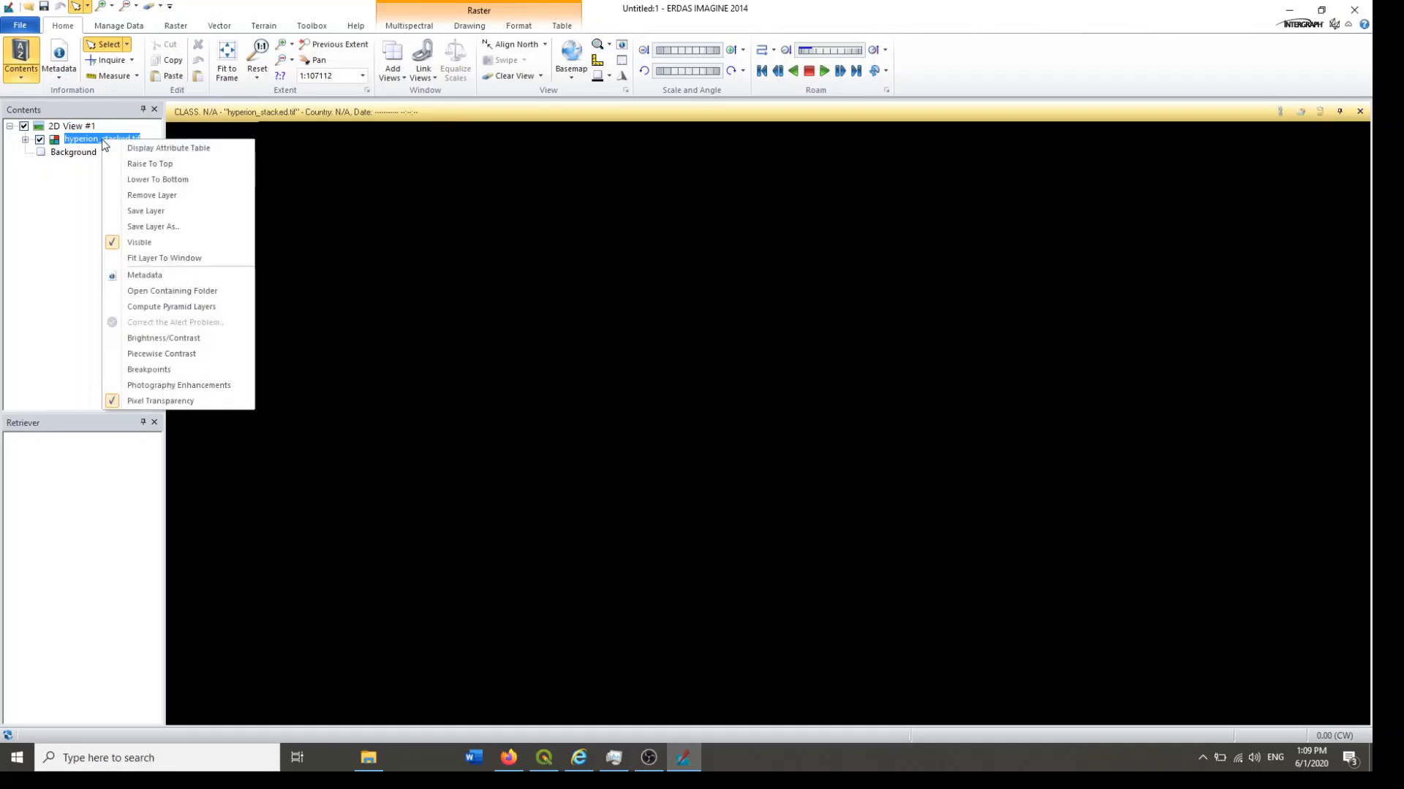
{"action": "left_click", "coordinate": [578, 224]}
{"action": "right_click", "coordinate": [578, 224]}
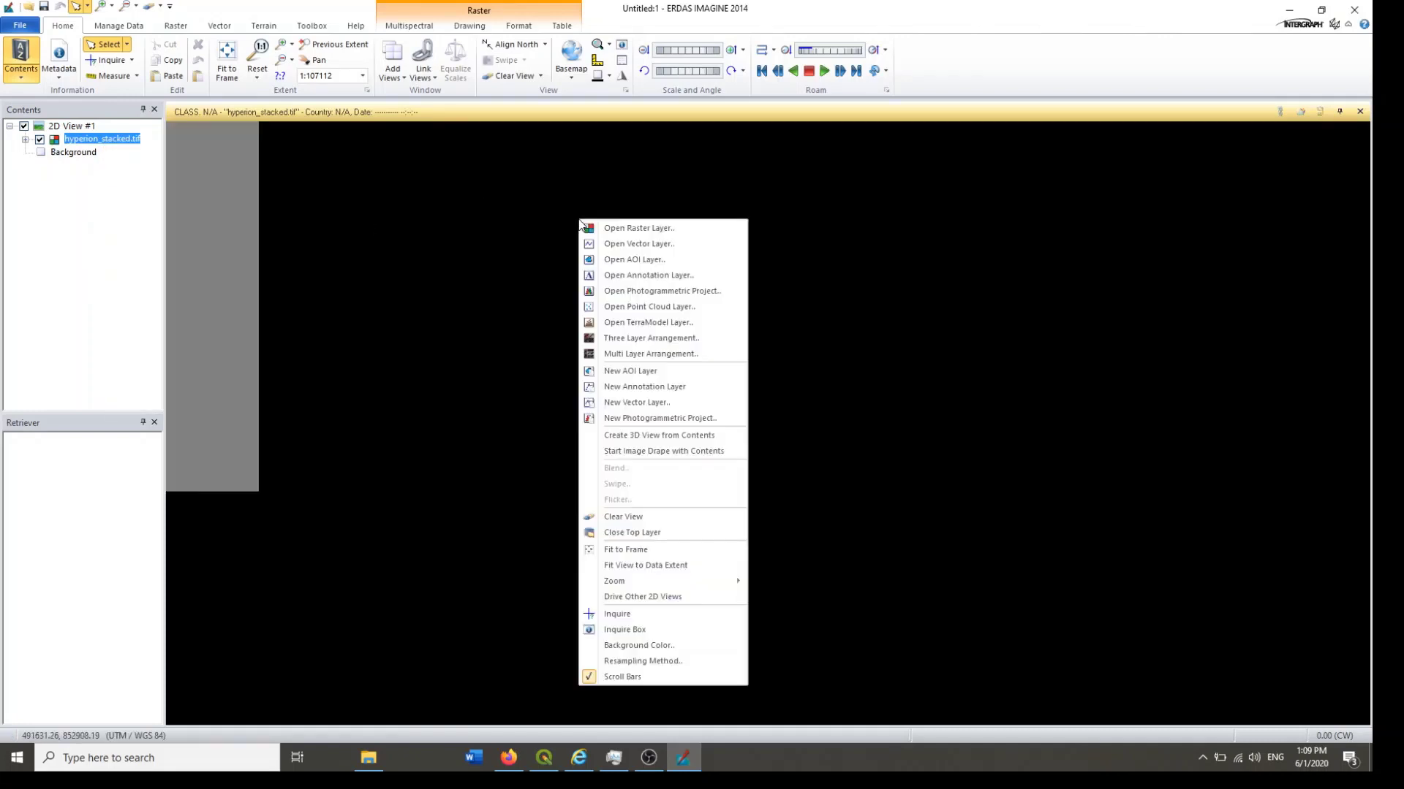
{"action": "left_click", "coordinate": [653, 551]}
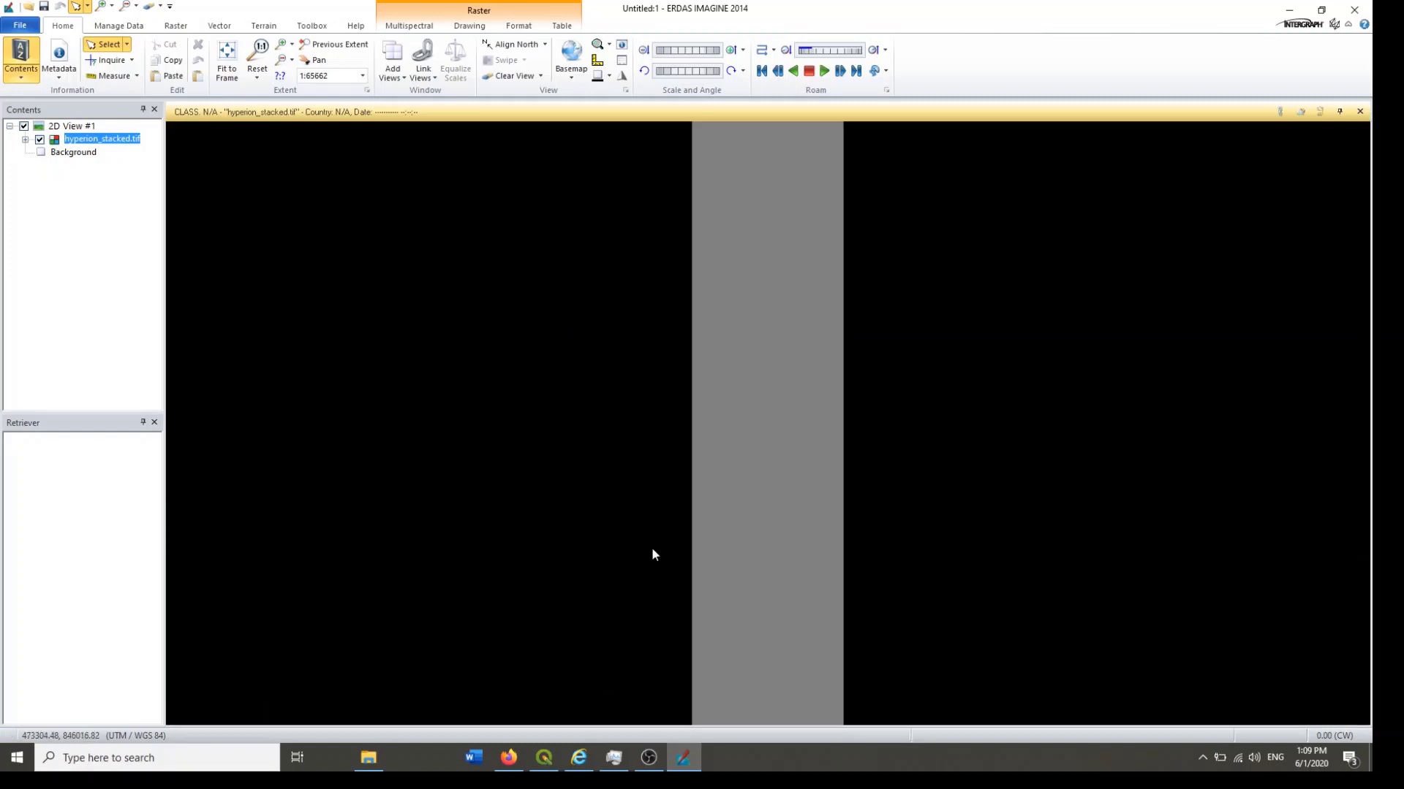
Step: On the Multispectral tab, put Layer_19 in the red channel
{"action": "left_click", "coordinate": [418, 26]}
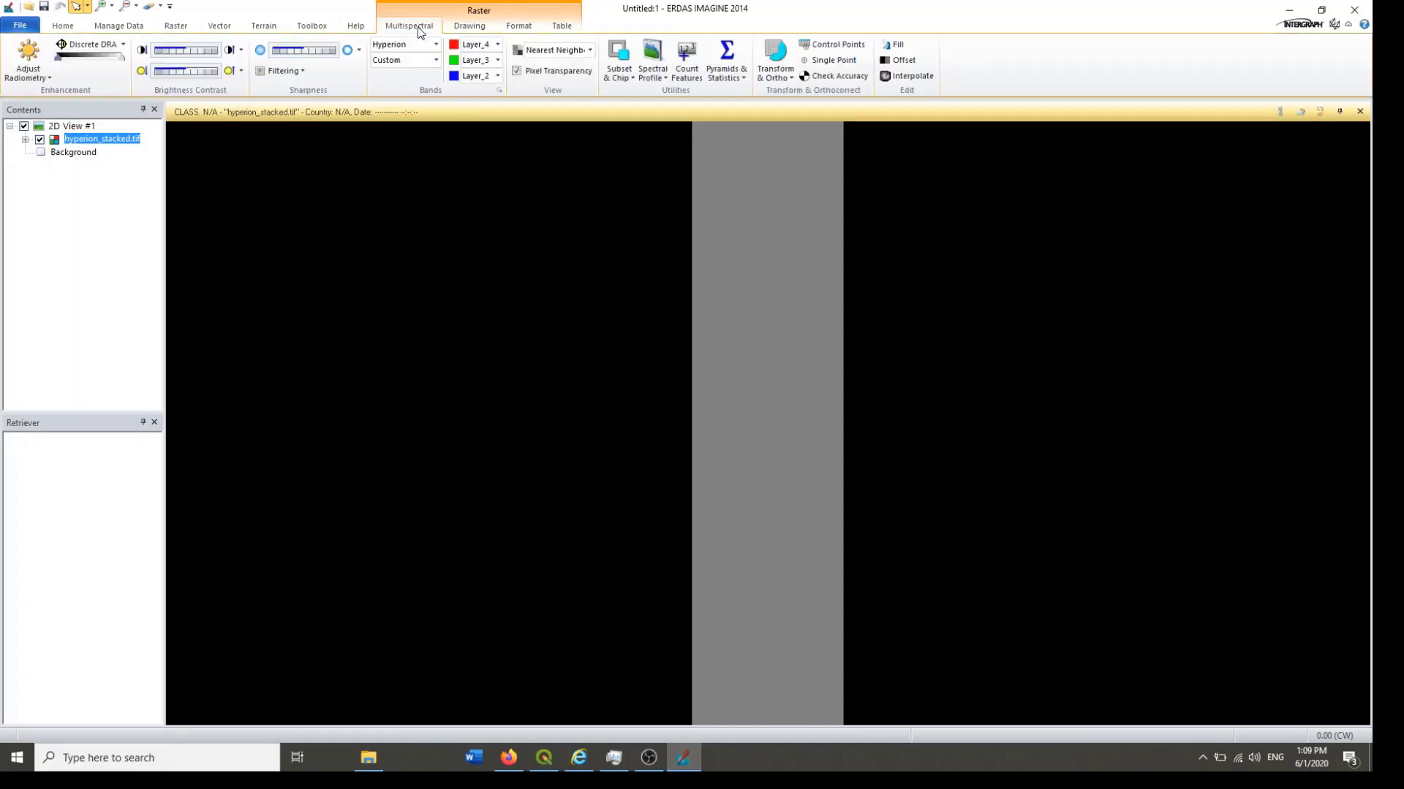
{"action": "left_click", "coordinate": [497, 46]}
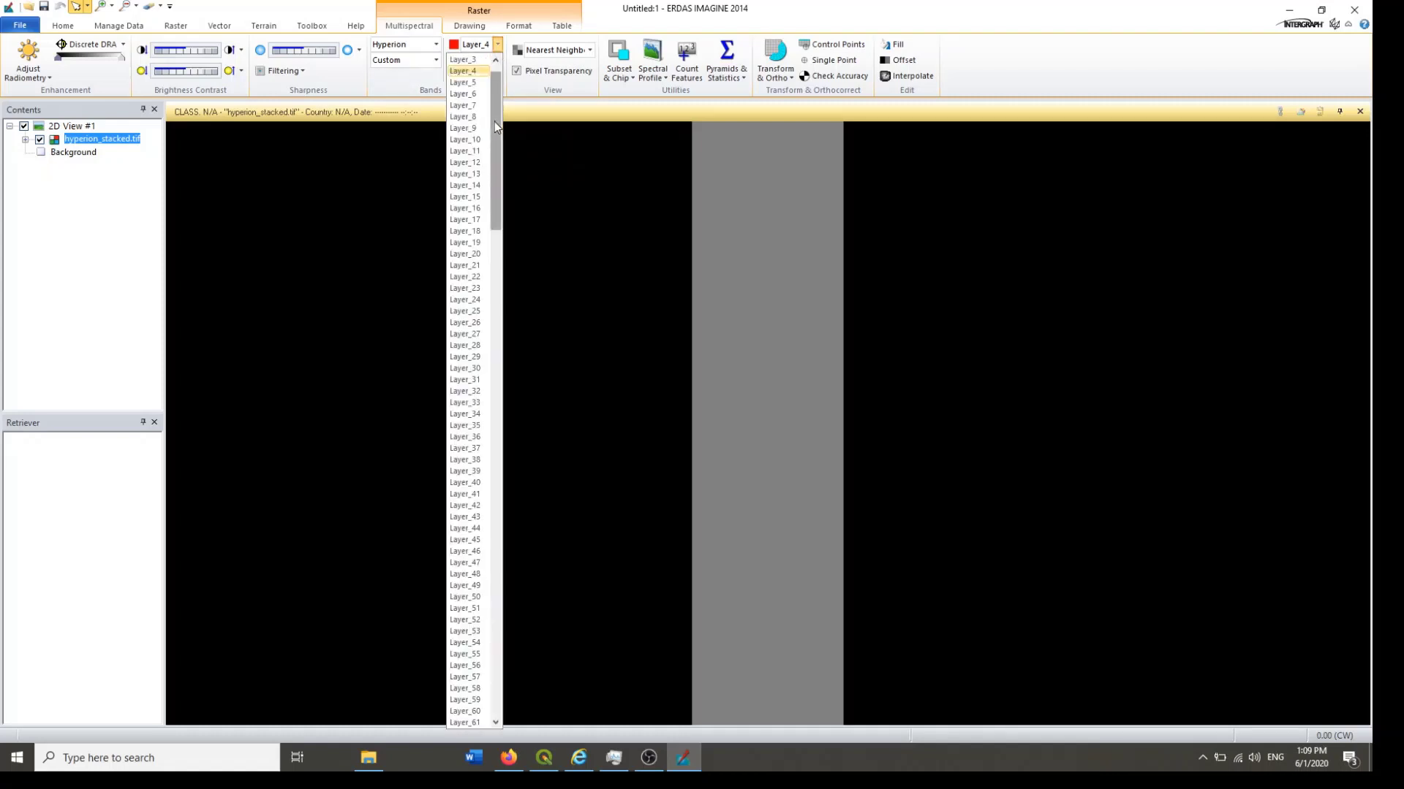
{"action": "left_click_drag", "start_coordinate": [494, 121], "coordinate": [502, 552]}
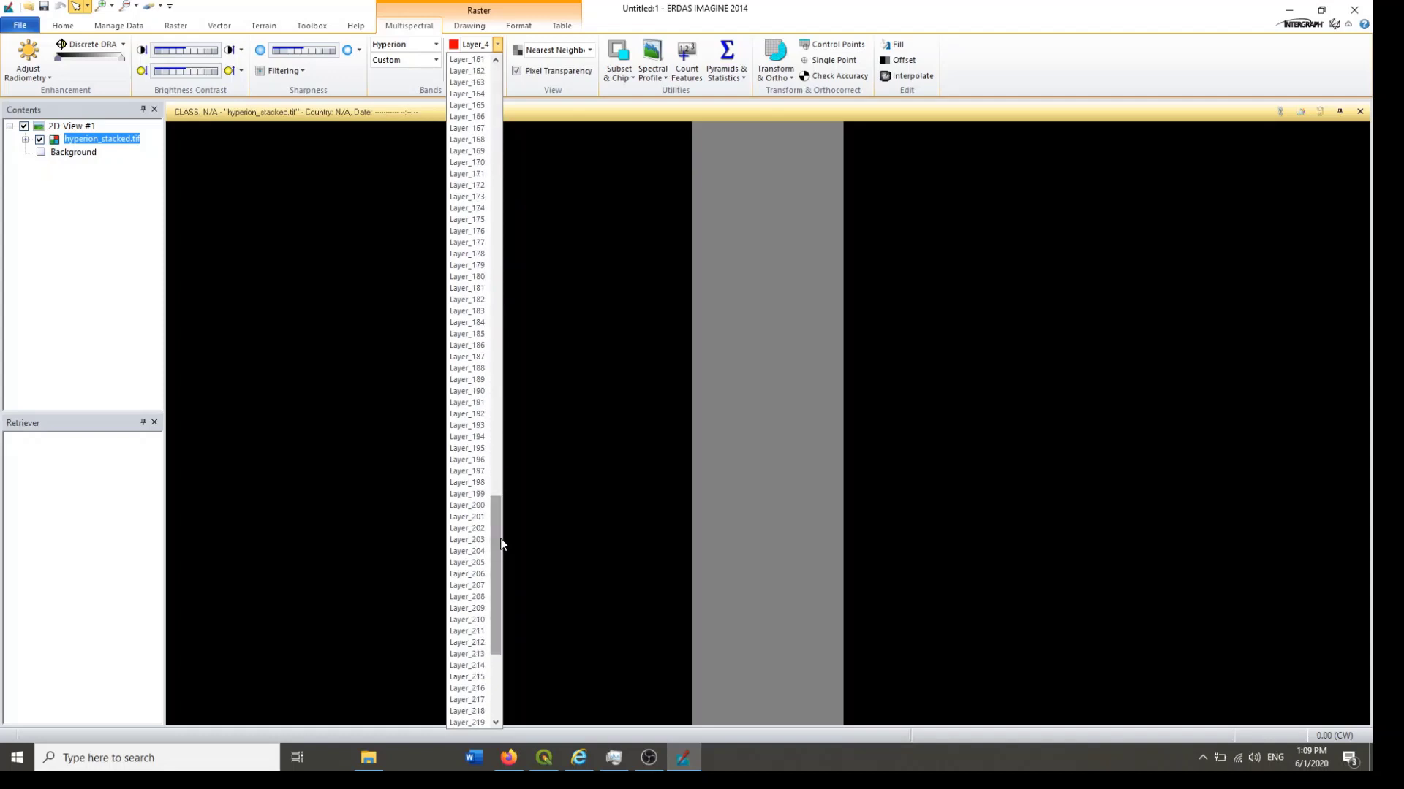
{"action": "left_click", "coordinate": [473, 448]}
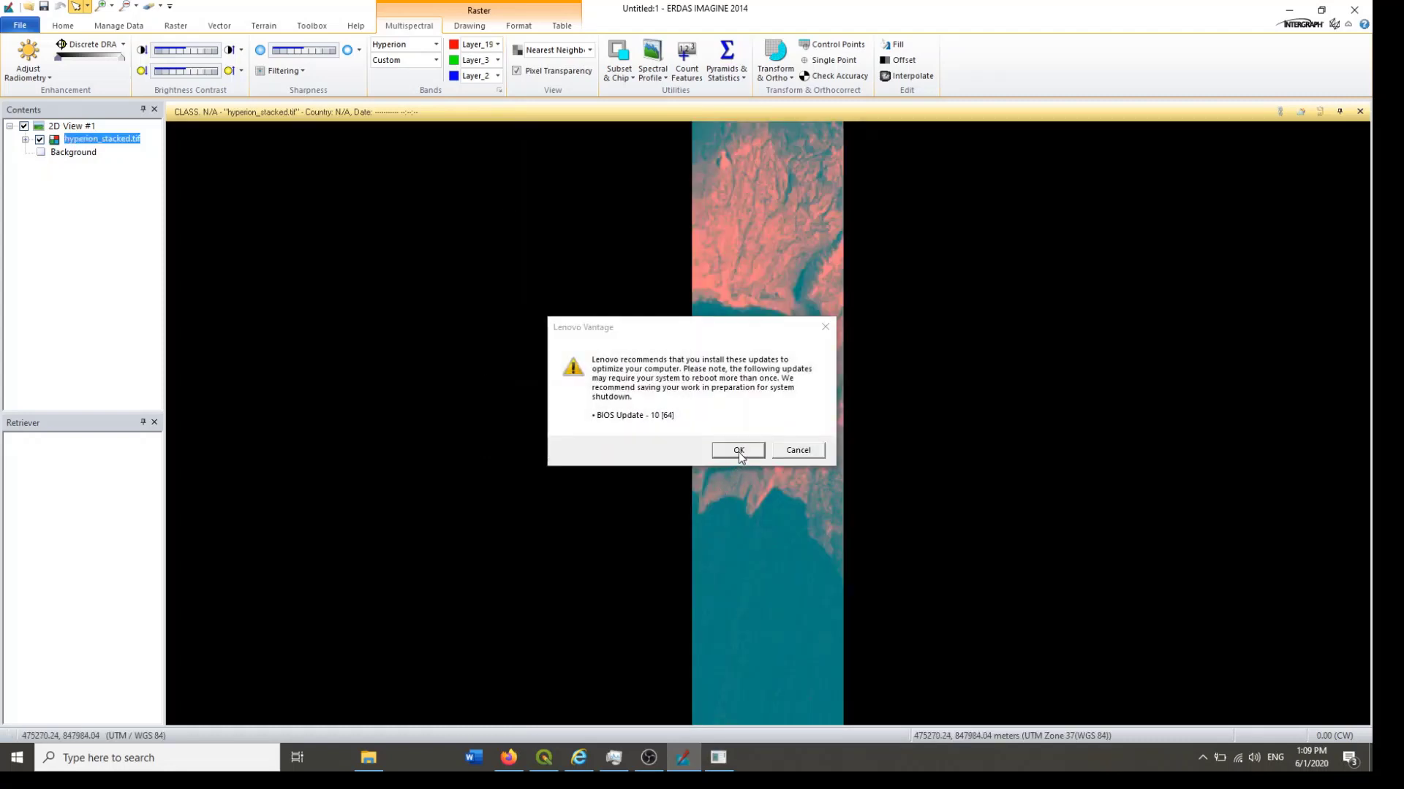
{"action": "left_click", "coordinate": [824, 332]}
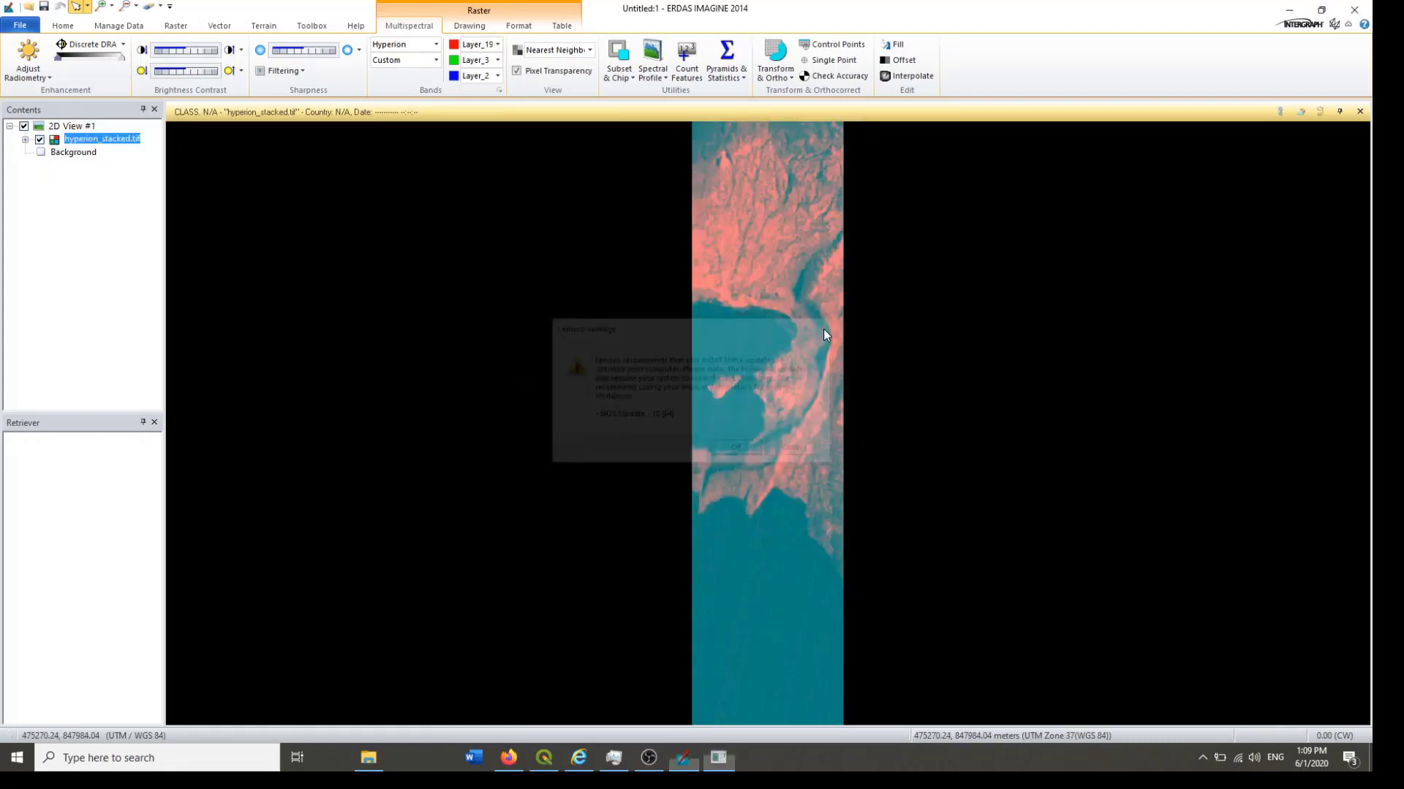
Step: Set the green channel to Layer_54 and the blue channel to Layer_18
{"action": "left_click", "coordinate": [497, 61]}
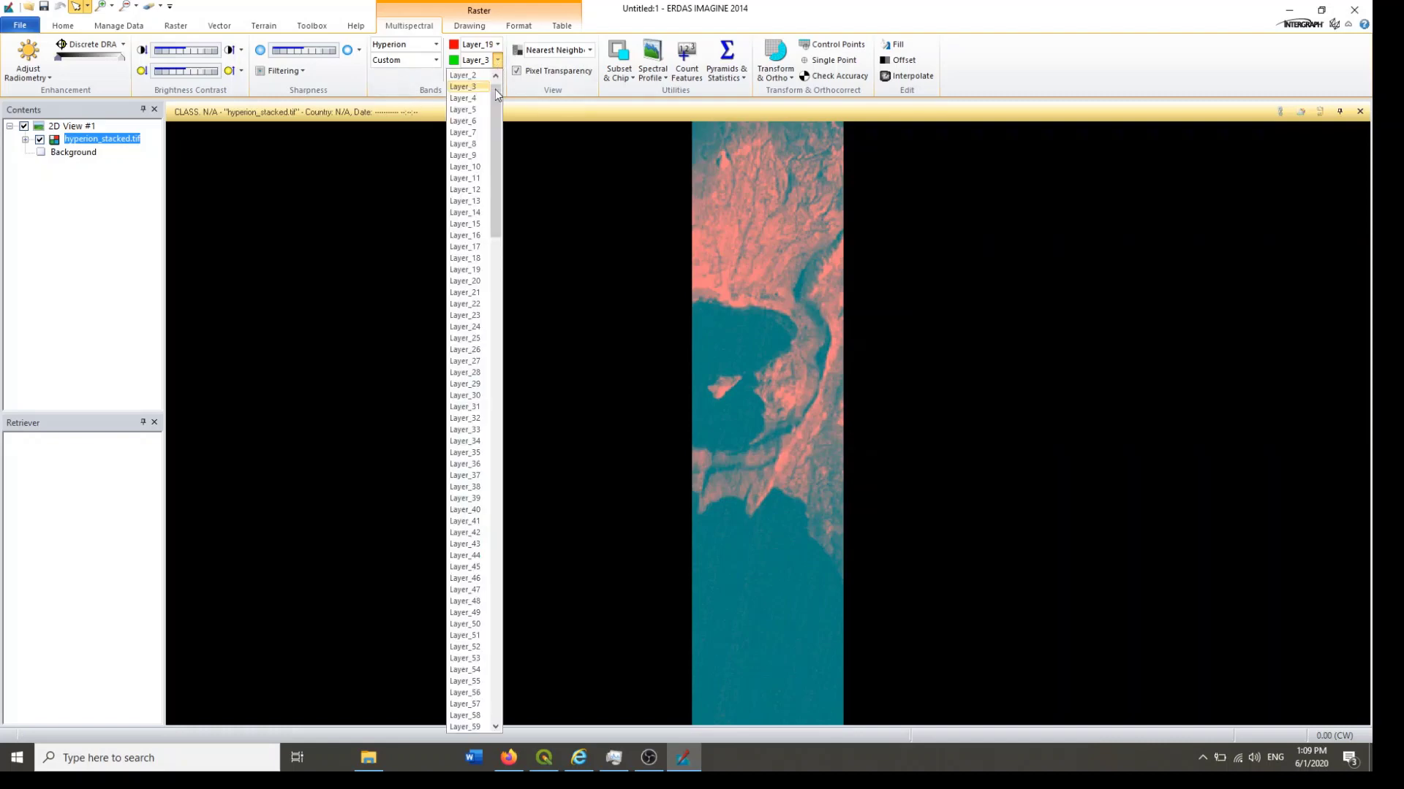
{"action": "left_click_drag", "start_coordinate": [494, 119], "coordinate": [501, 241]}
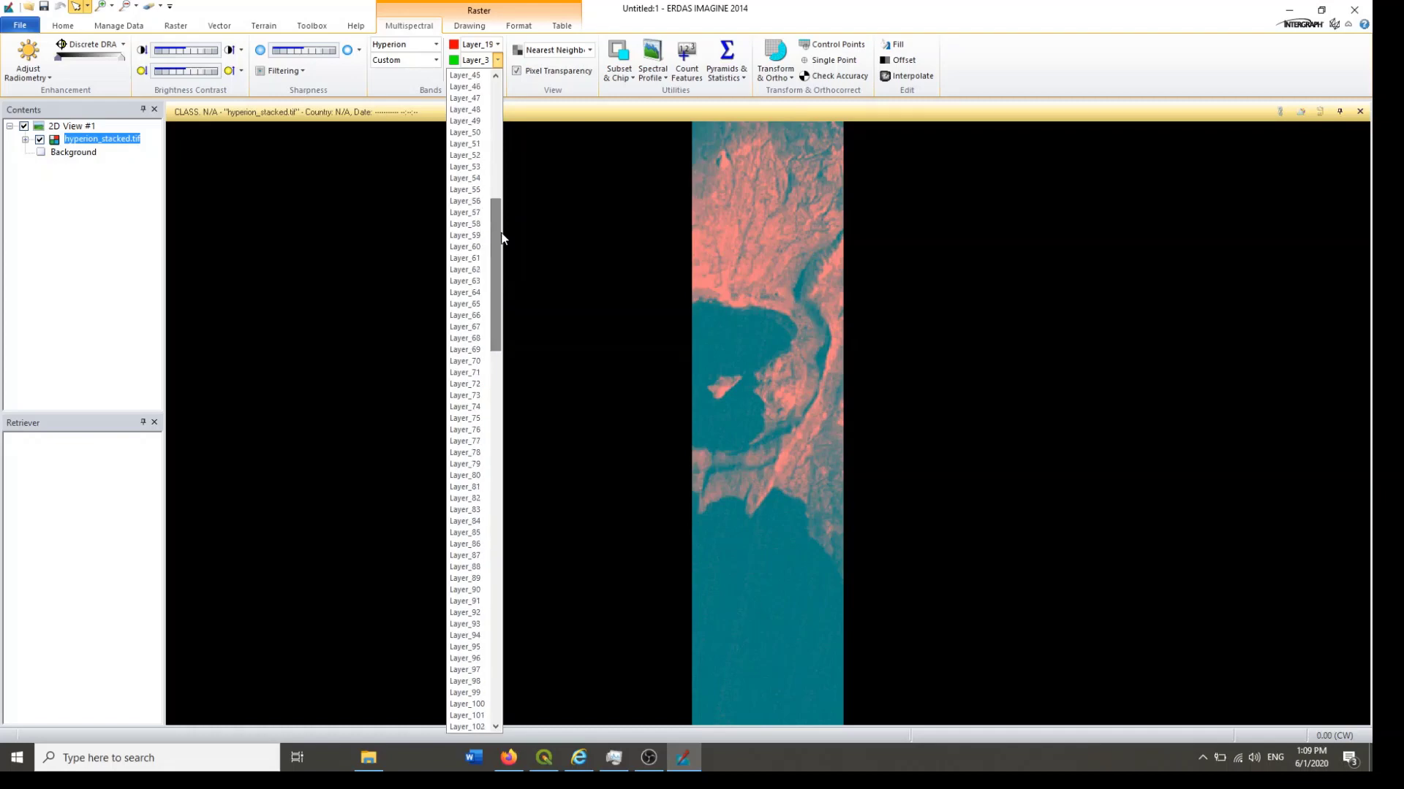
{"action": "left_click", "coordinate": [475, 179]}
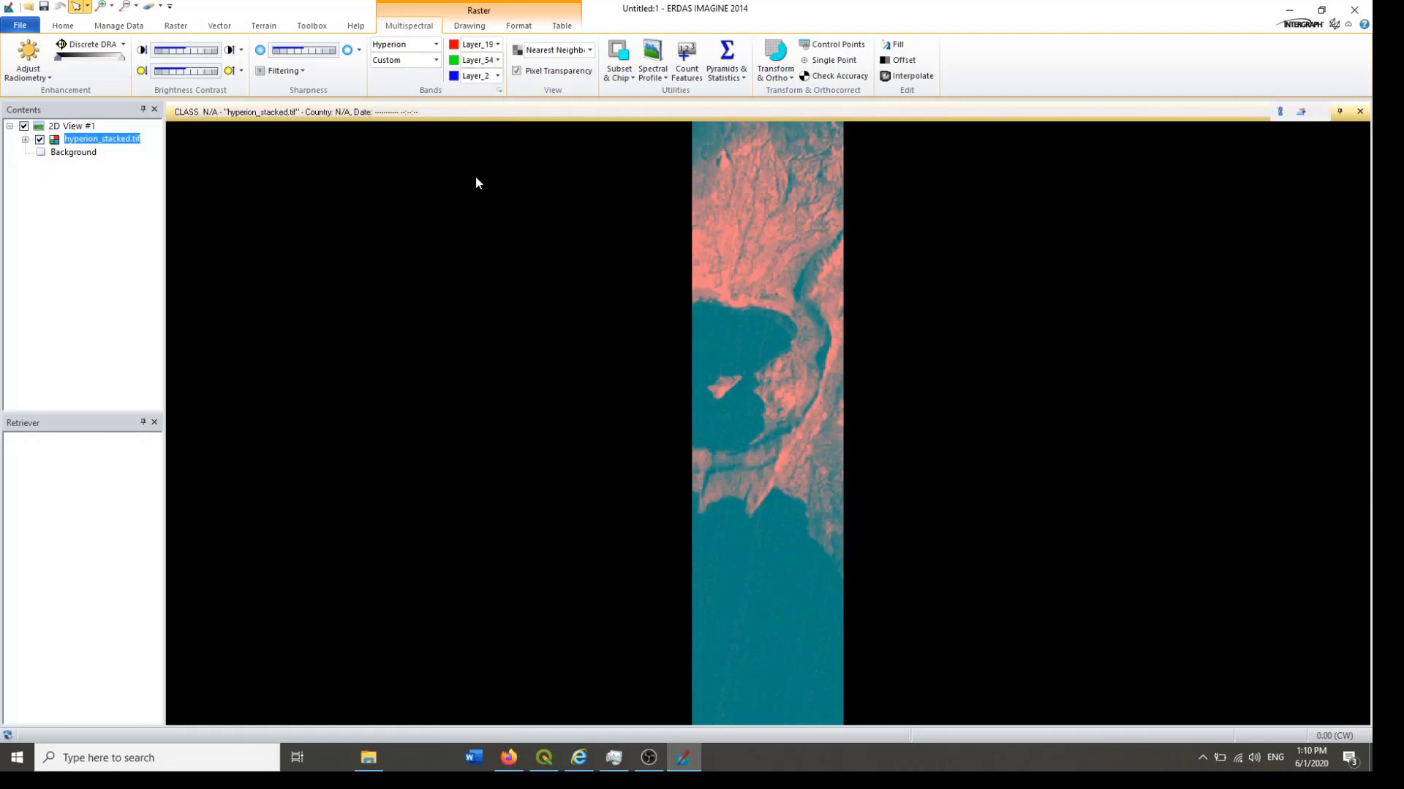
{"action": "left_click", "coordinate": [498, 77]}
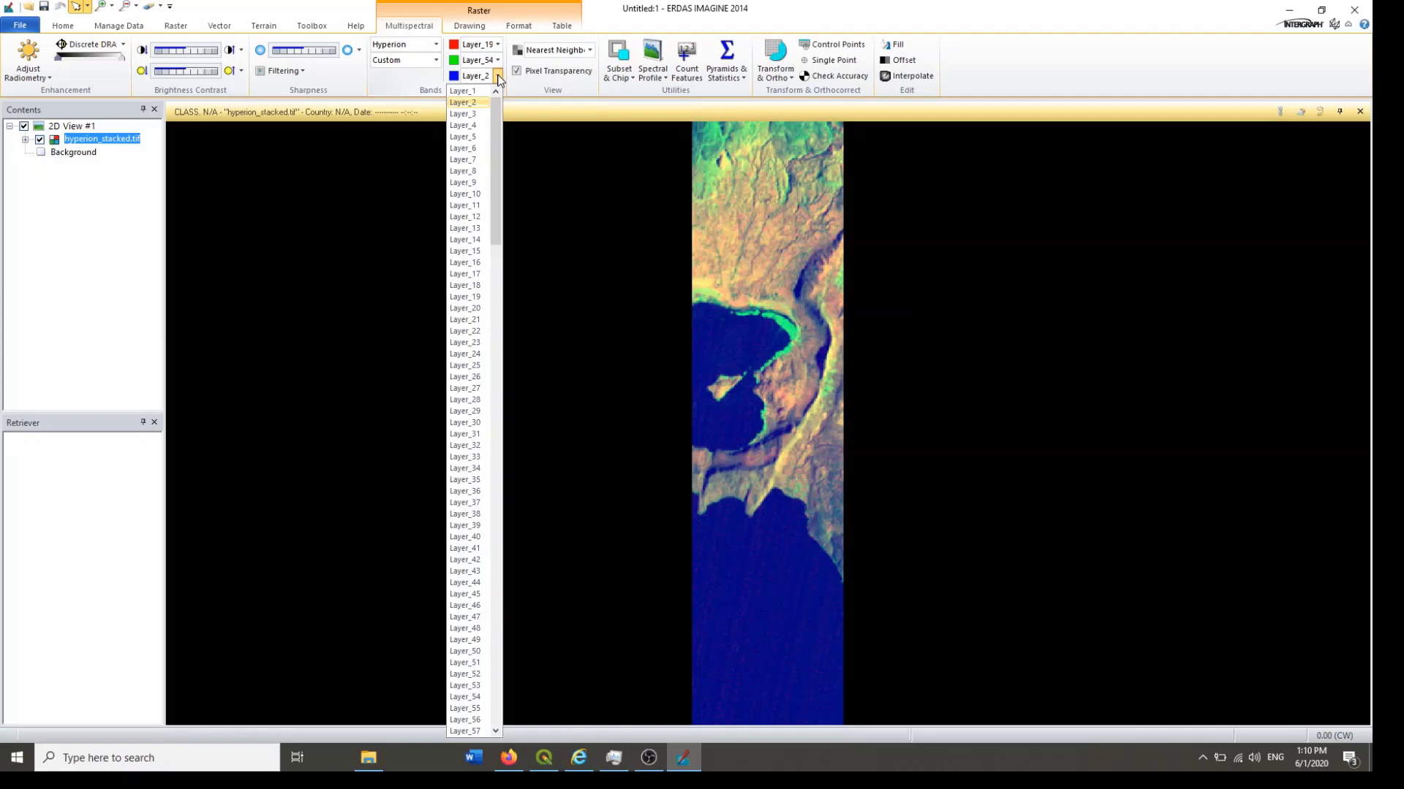
{"action": "left_click", "coordinate": [474, 286]}
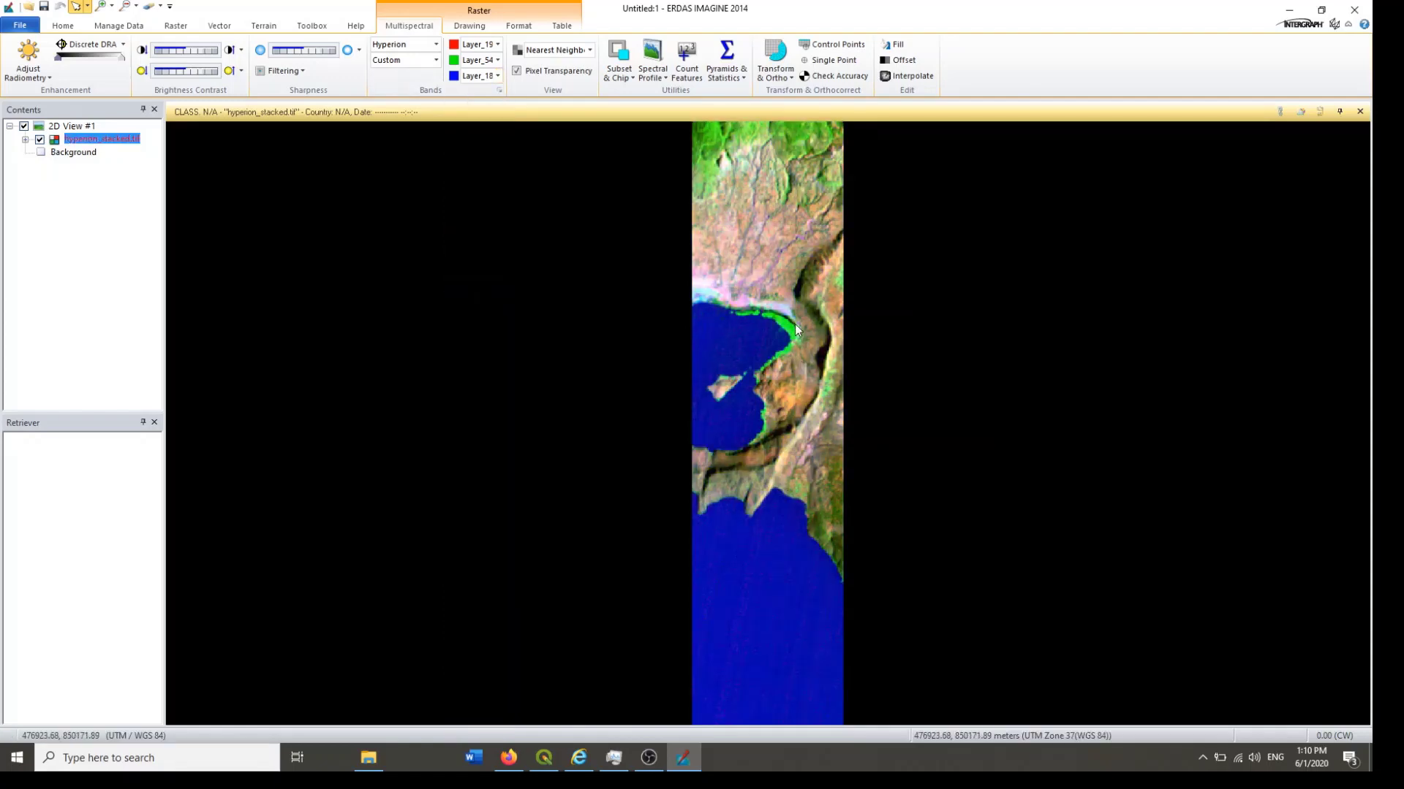
{"action": "left_click", "coordinate": [63, 26]}
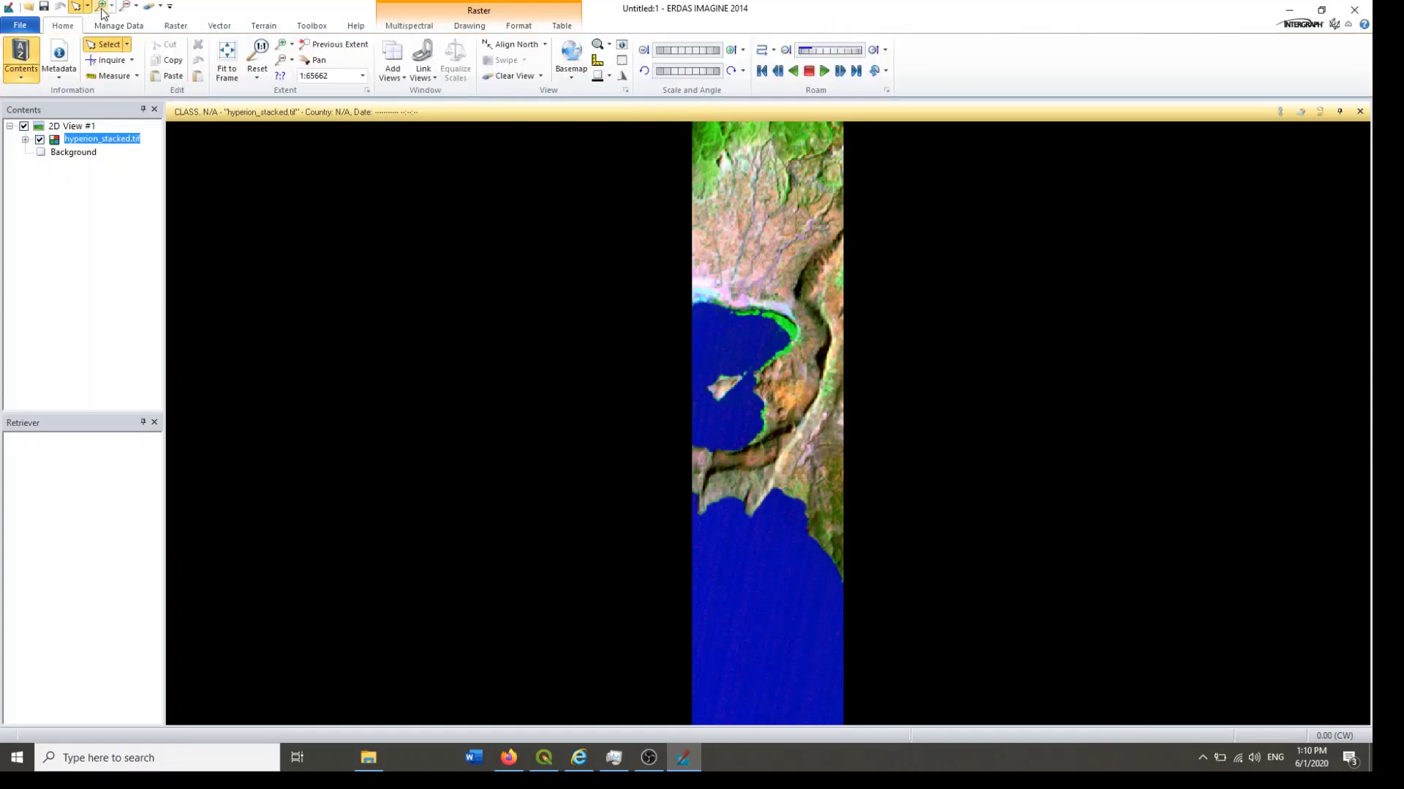
{"action": "left_click", "coordinate": [101, 6]}
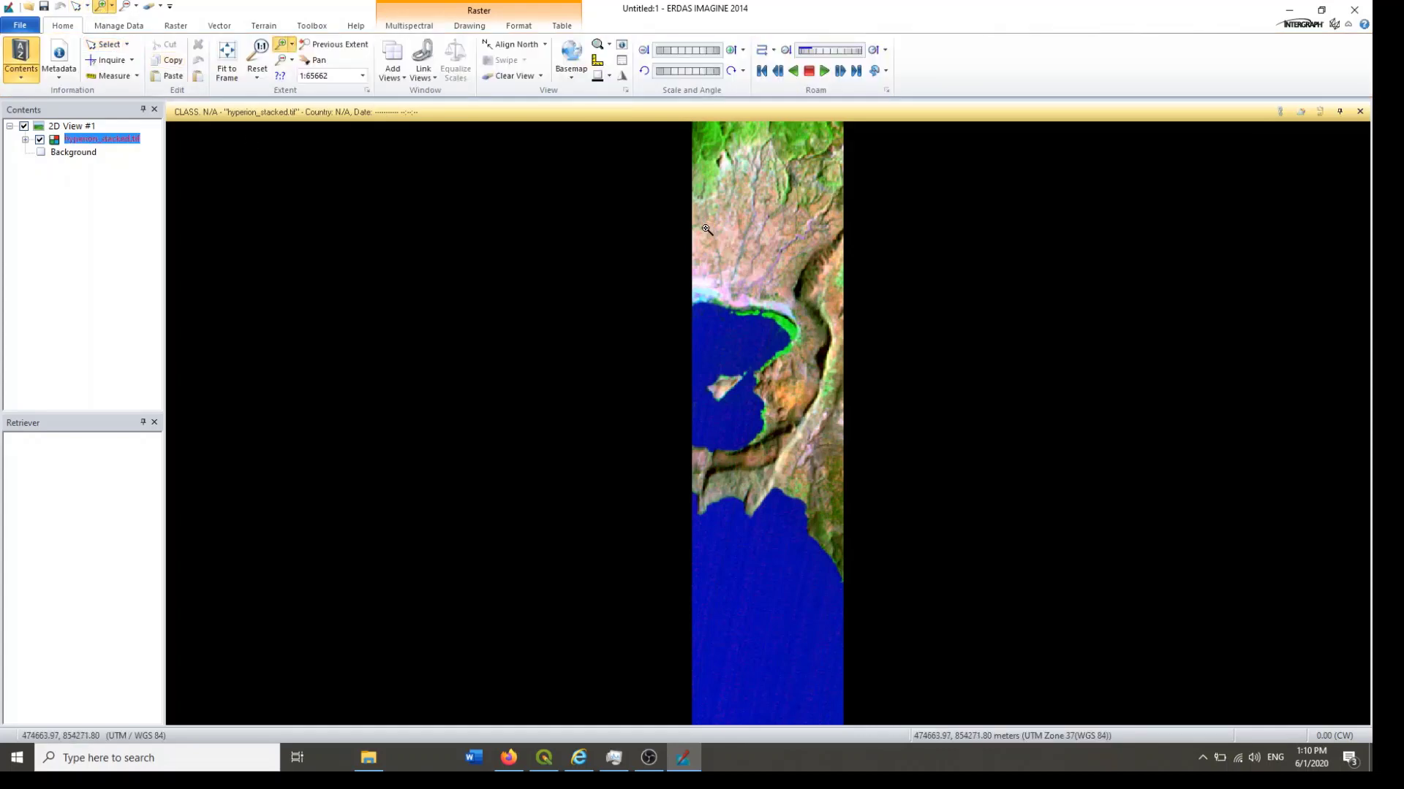
Step: Zoom in on the lake's vegetated shoreline, then zoom back out to the whole image
{"action": "left_click_drag", "start_coordinate": [704, 226], "coordinate": [863, 491]}
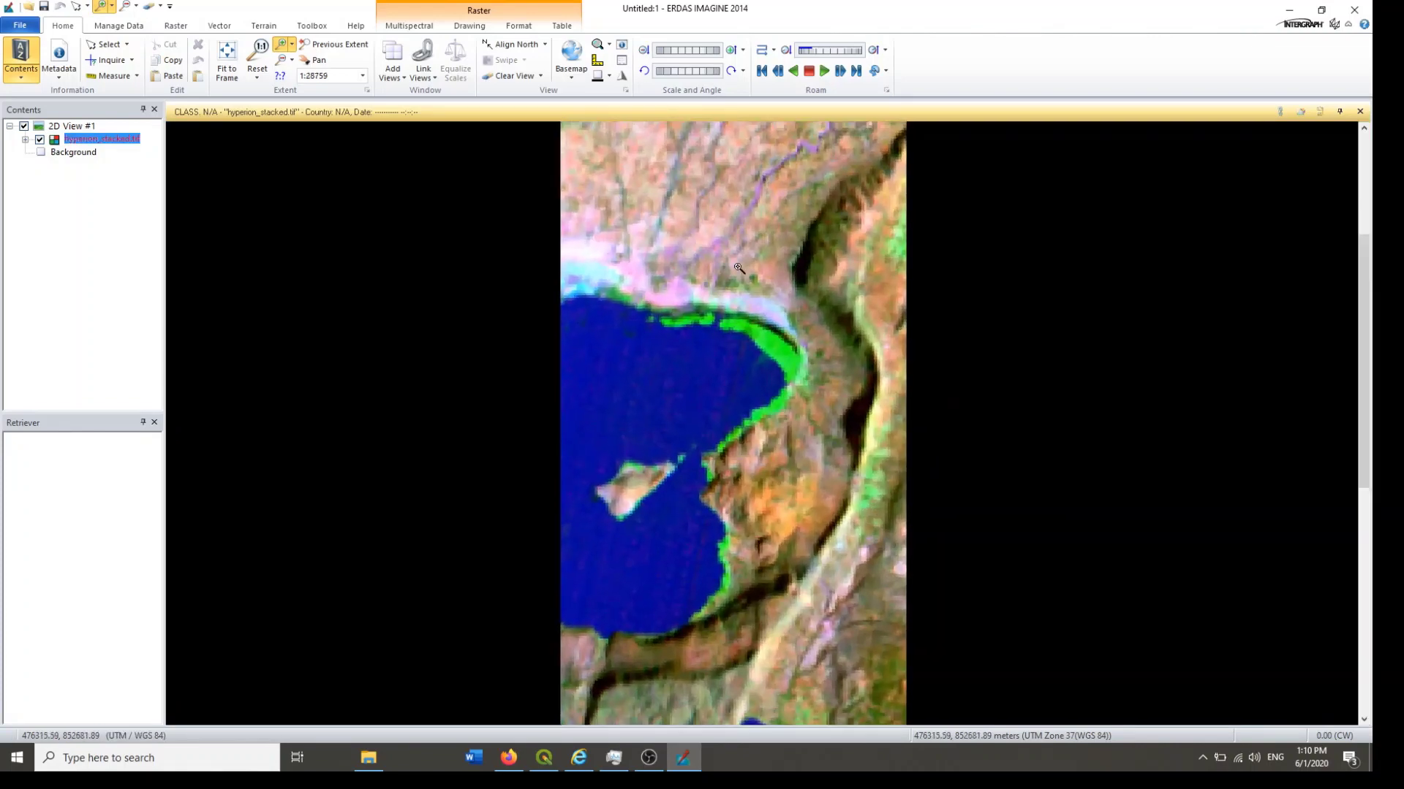
{"action": "left_click_drag", "start_coordinate": [567, 231], "coordinate": [932, 431]}
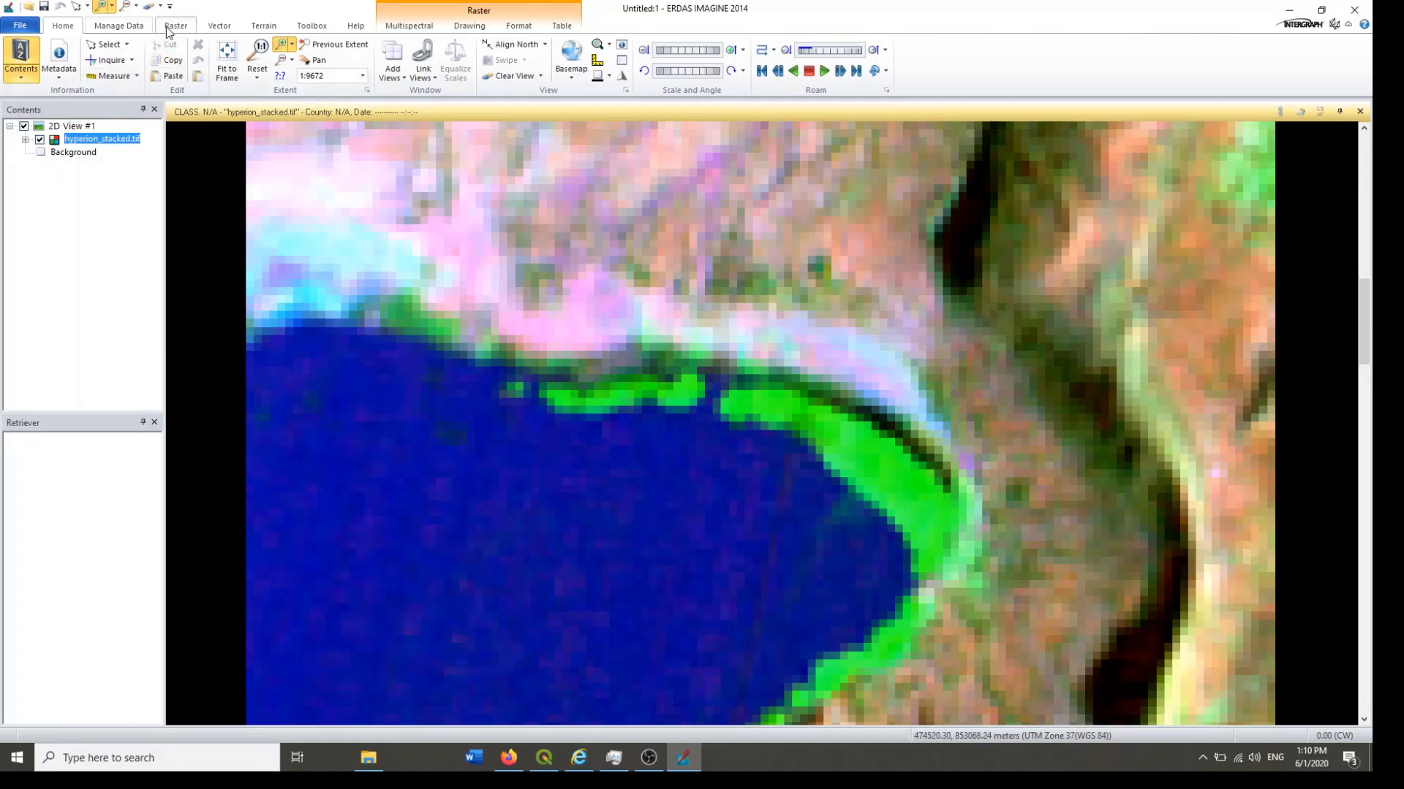
{"action": "left_click", "coordinate": [125, 6]}
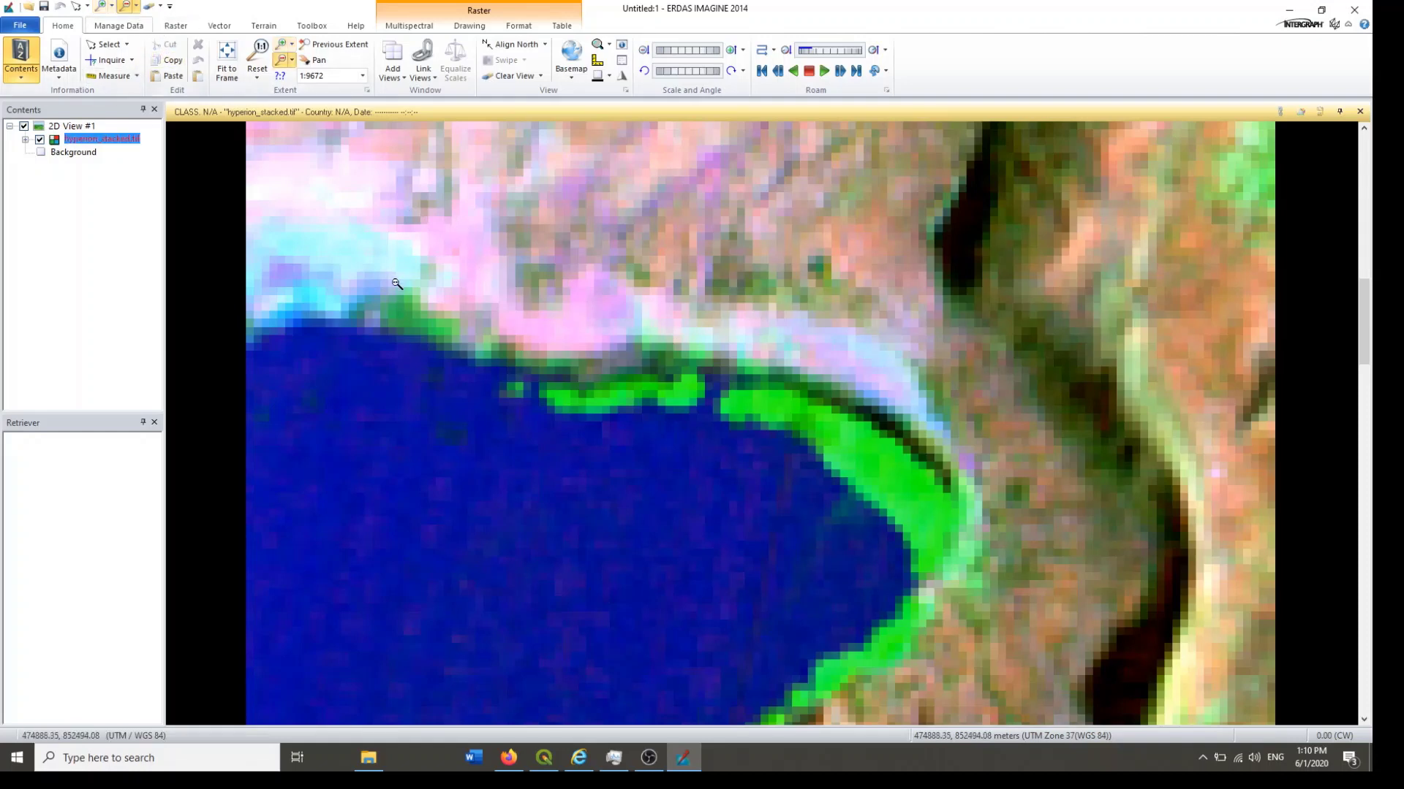
{"action": "left_click", "coordinate": [483, 330]}
{"action": "left_click", "coordinate": [480, 327]}
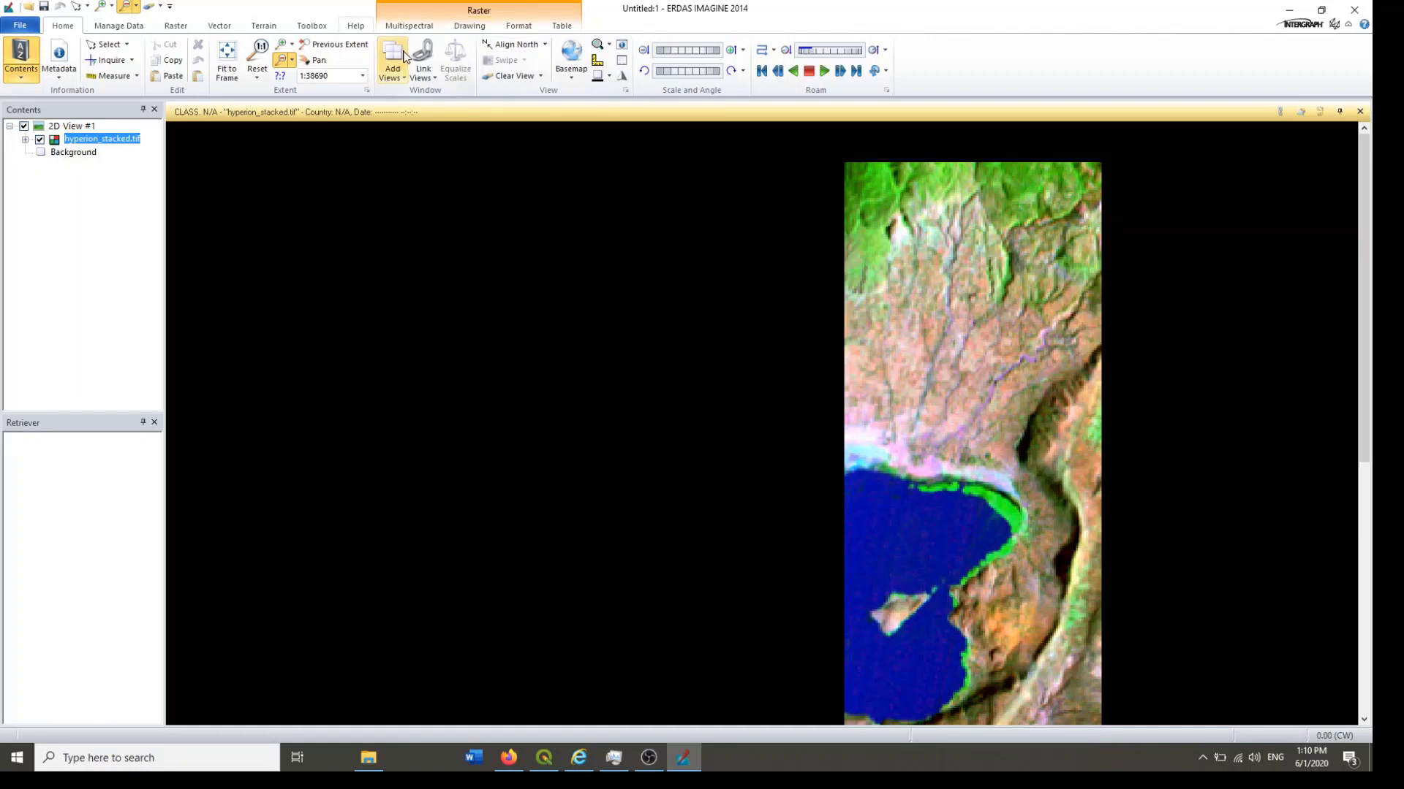
Step: Search commands for 'profile' and launch the Spectral Profile tool
{"action": "left_click", "coordinate": [356, 26]}
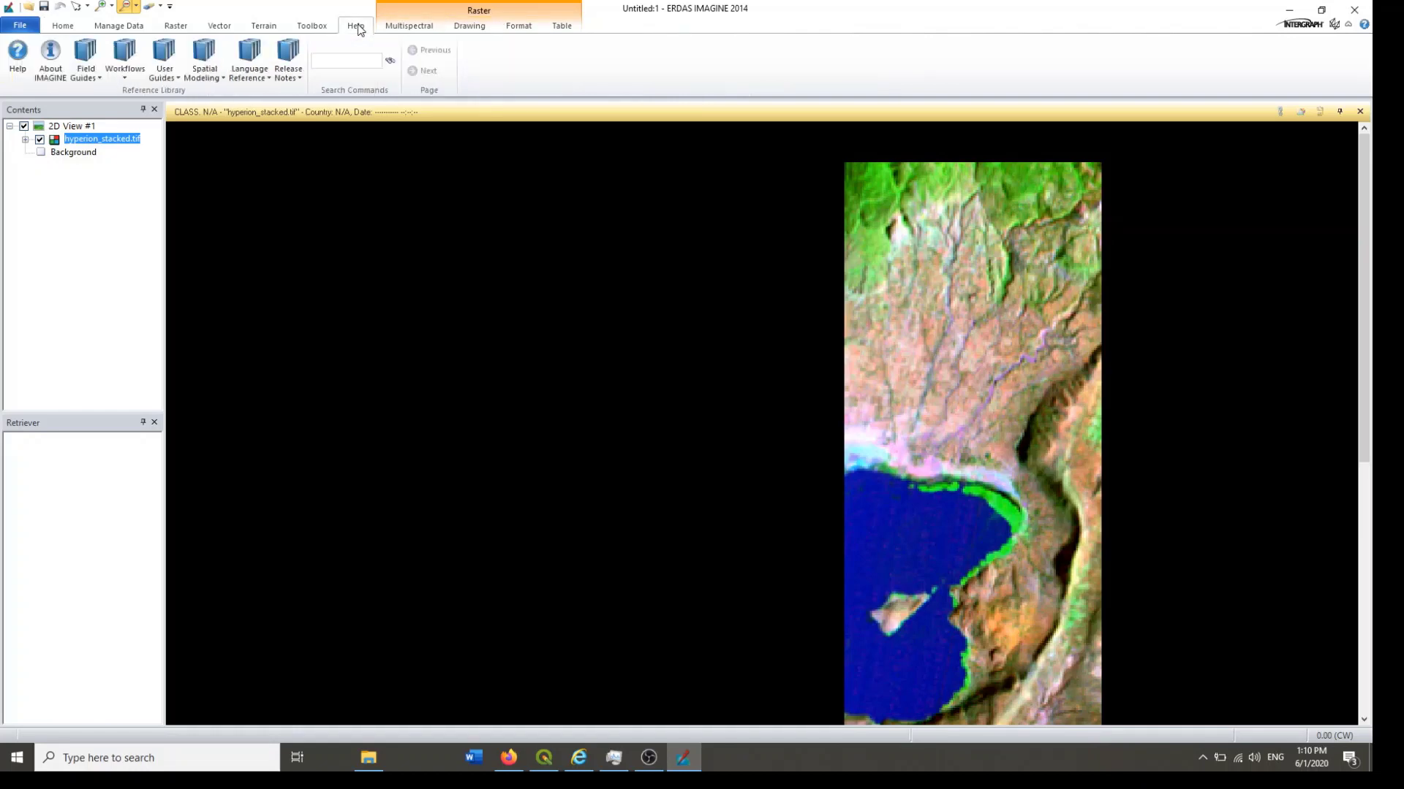
{"action": "left_click", "coordinate": [345, 62]}
{"action": "key", "text": "Return"}
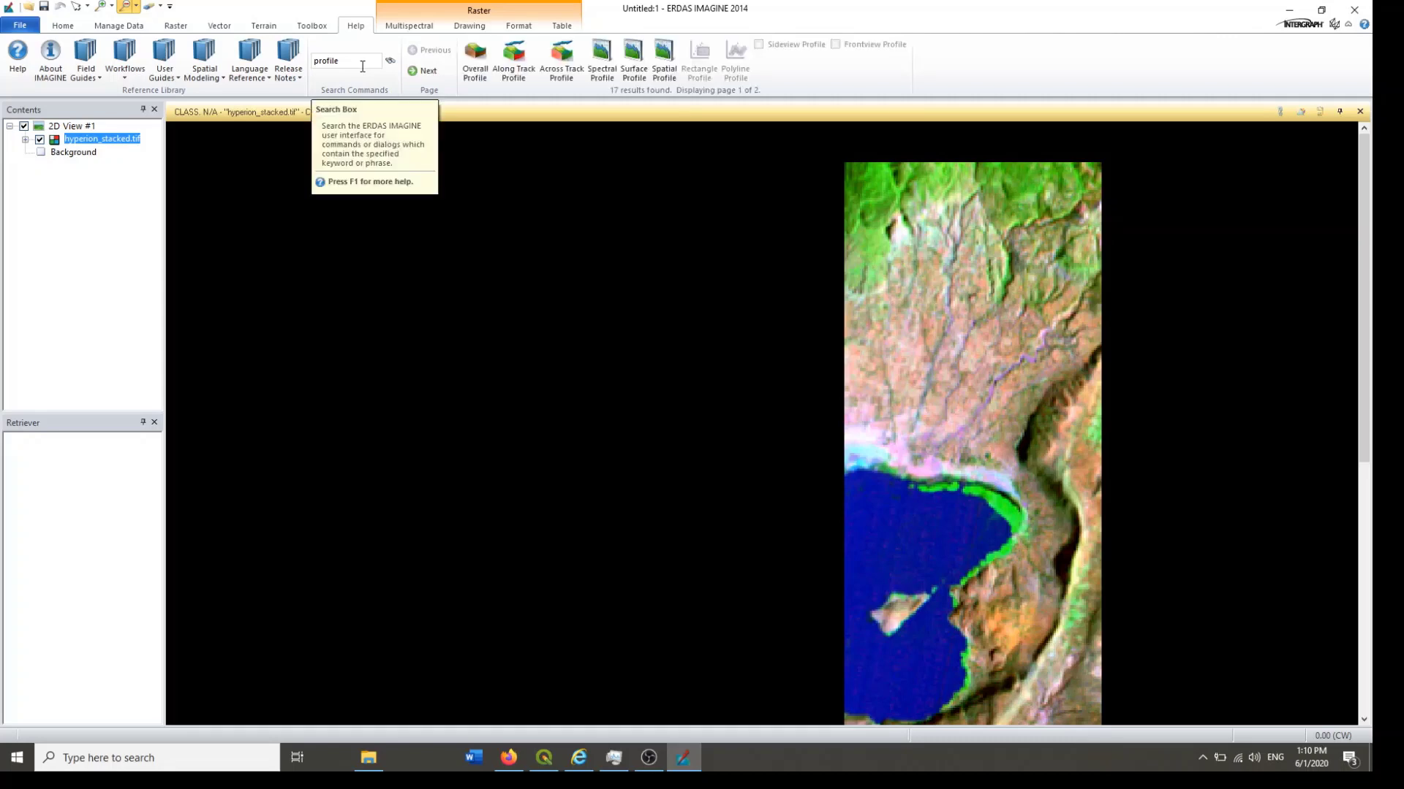
{"action": "left_click", "coordinate": [595, 77]}
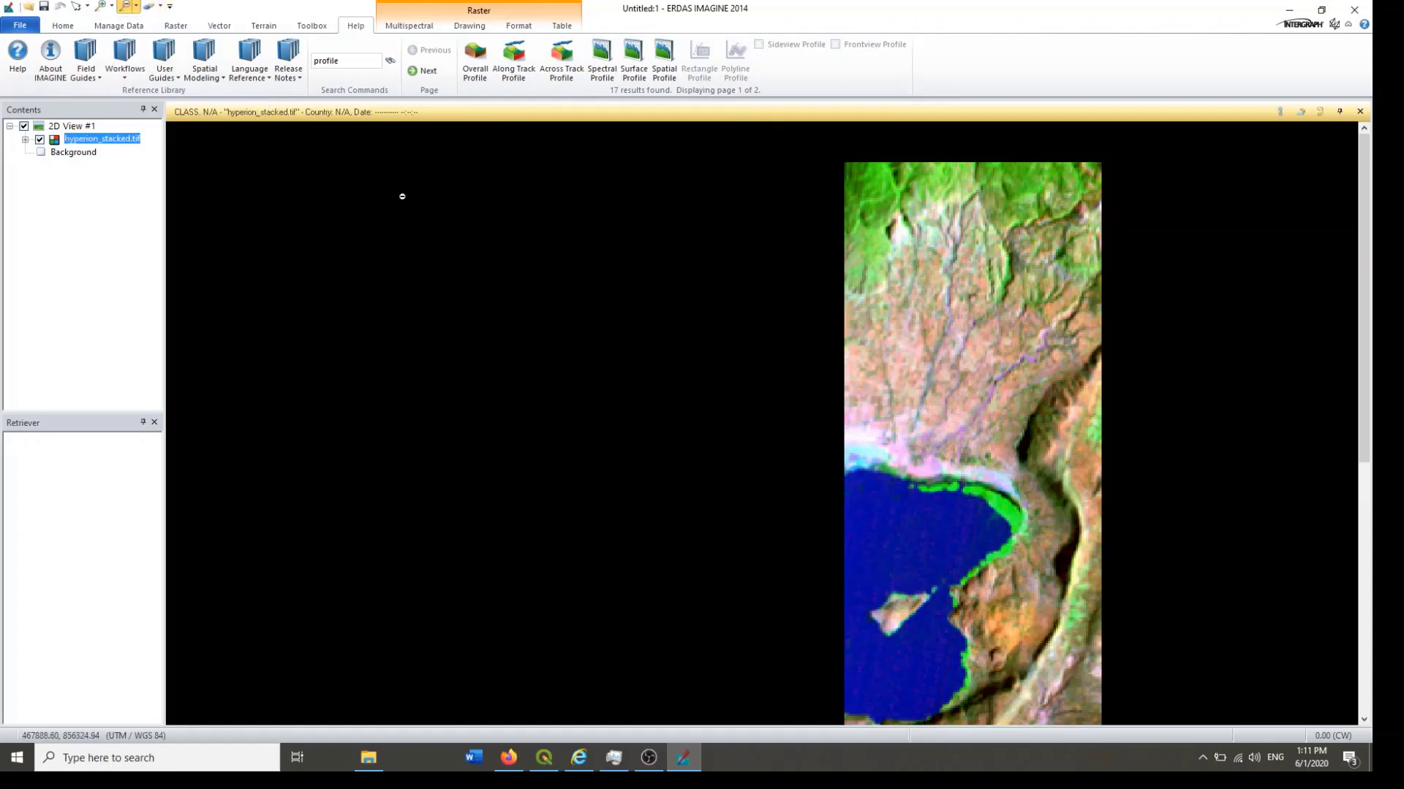
Step: Pan the image left toward the view centre and bring the Spectral Profile window forward
{"action": "left_click", "coordinate": [76, 6]}
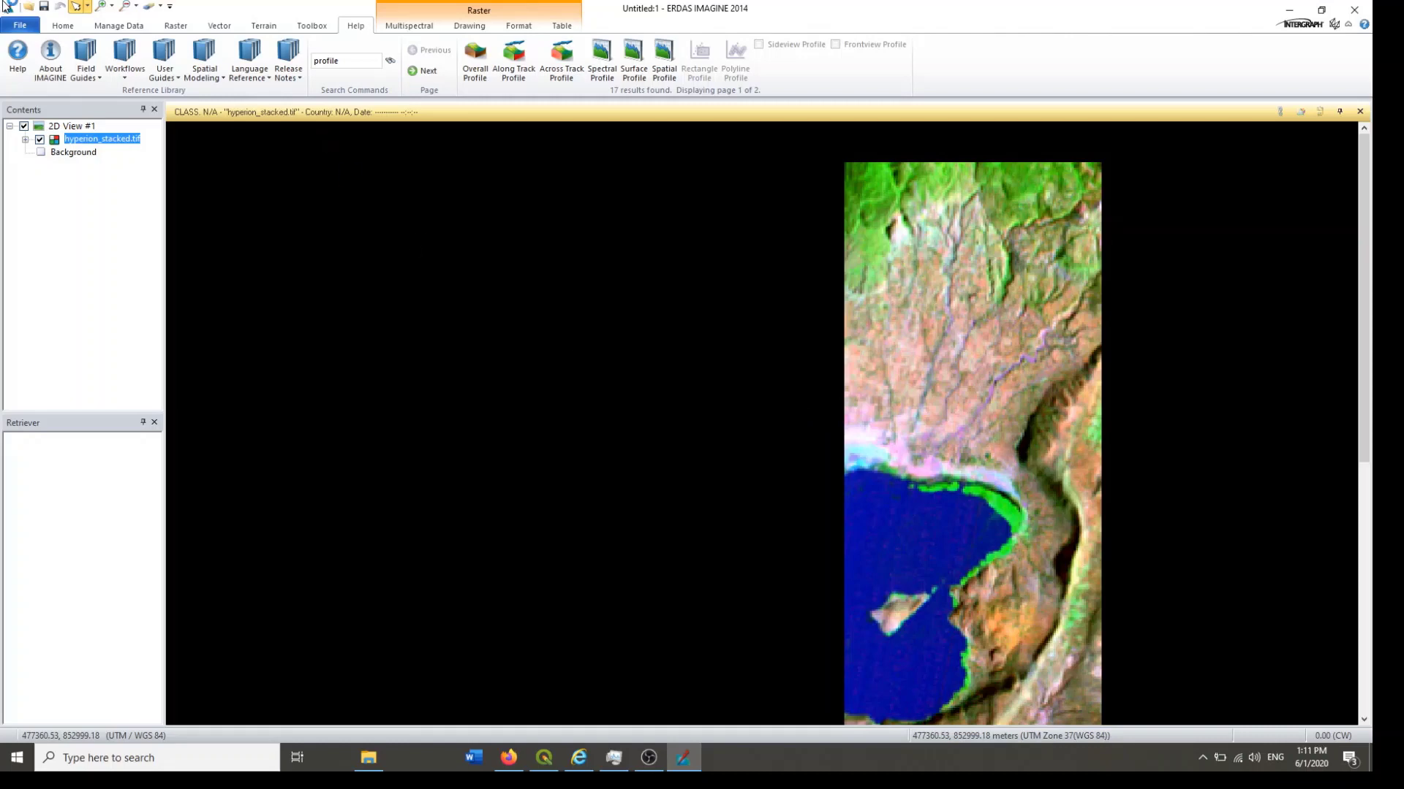
{"action": "left_click", "coordinate": [63, 25]}
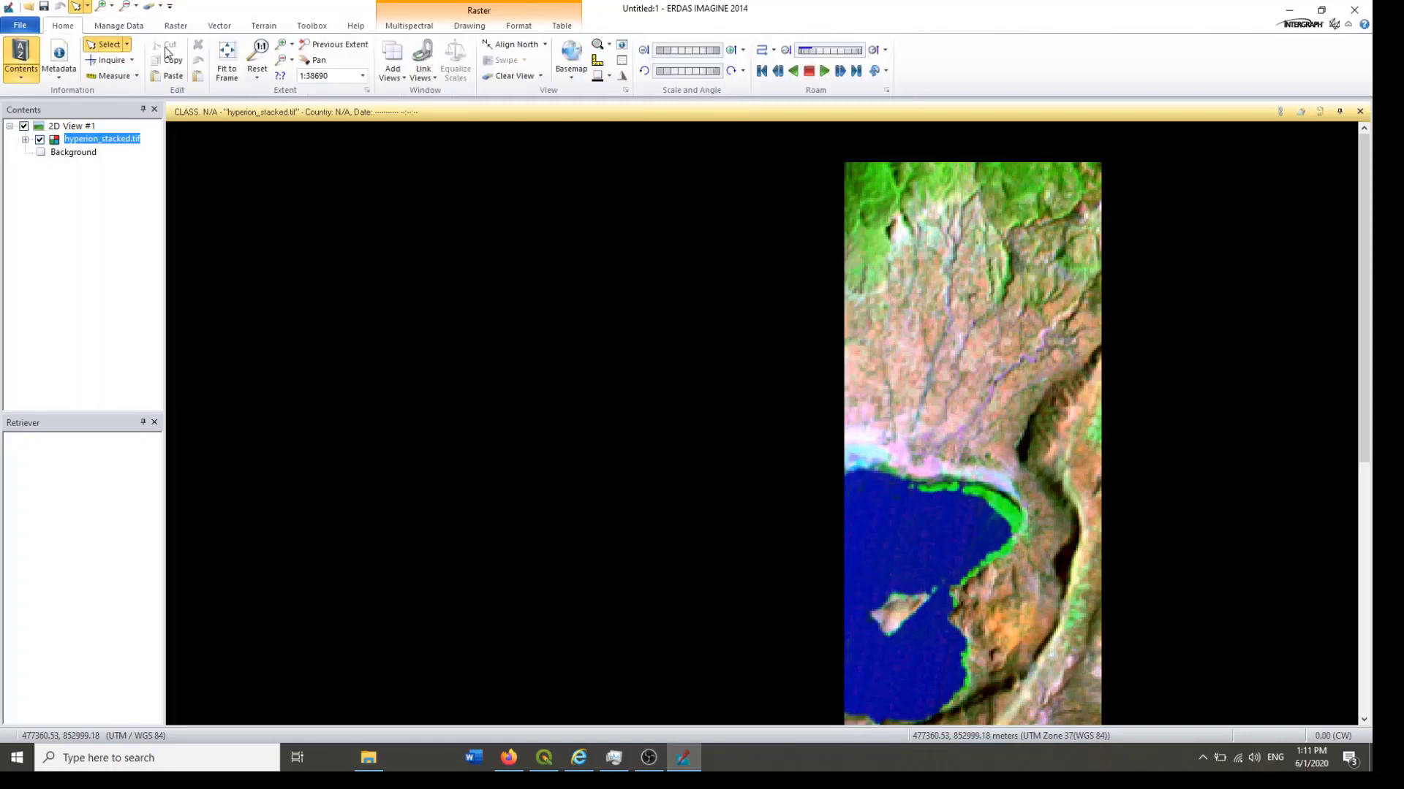
{"action": "left_click", "coordinate": [316, 60]}
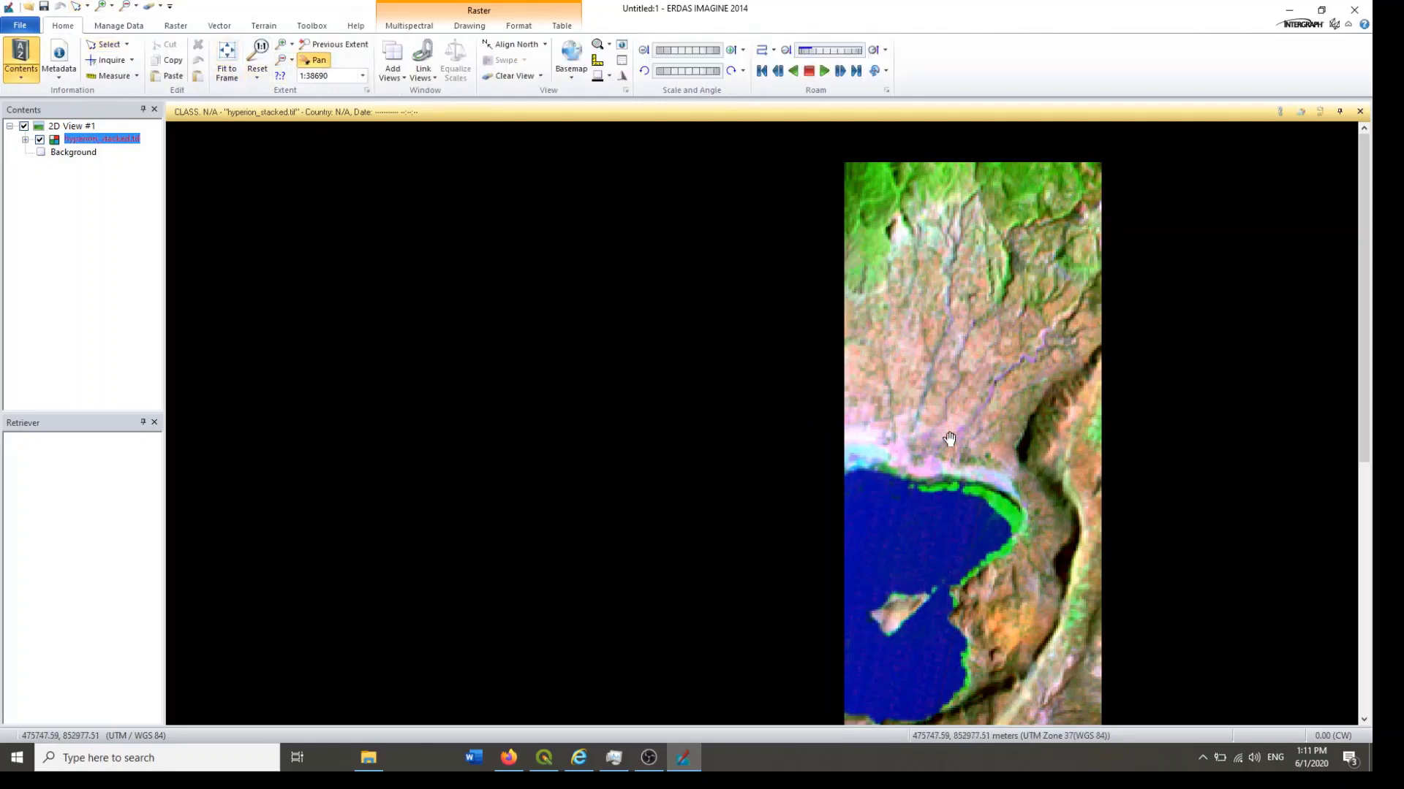
{"action": "left_click_drag", "start_coordinate": [852, 299], "coordinate": [525, 293]}
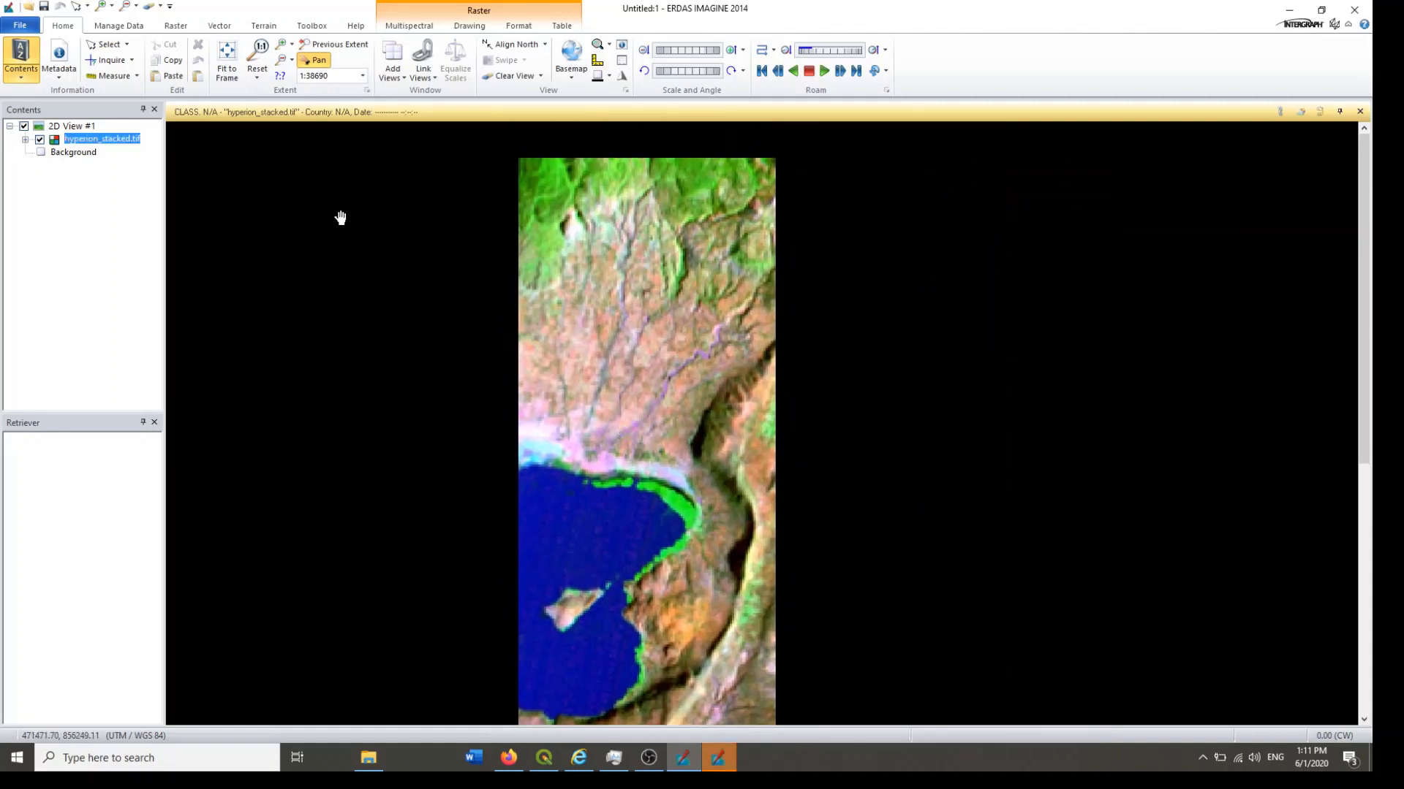
{"action": "left_click", "coordinate": [362, 33]}
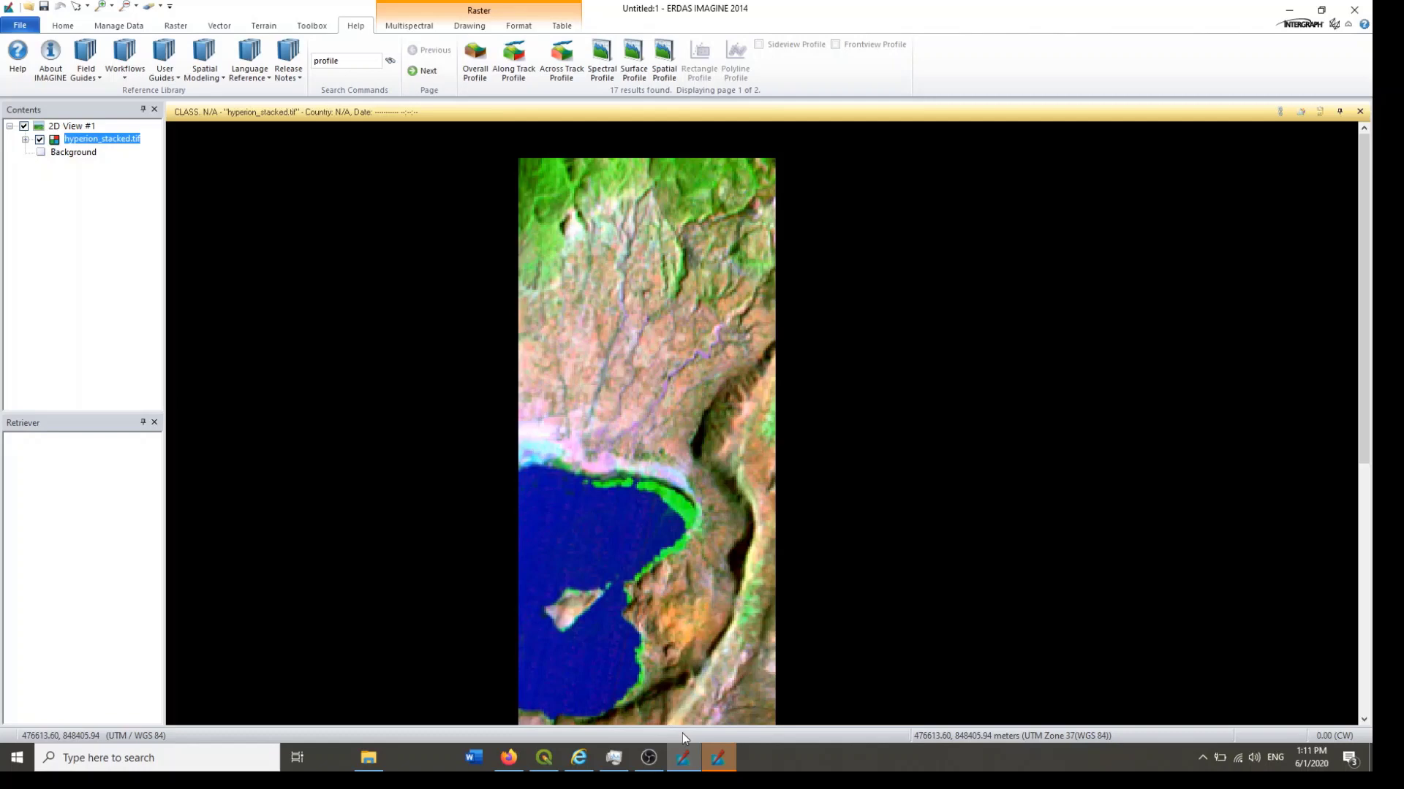
{"action": "left_click", "coordinate": [712, 751]}
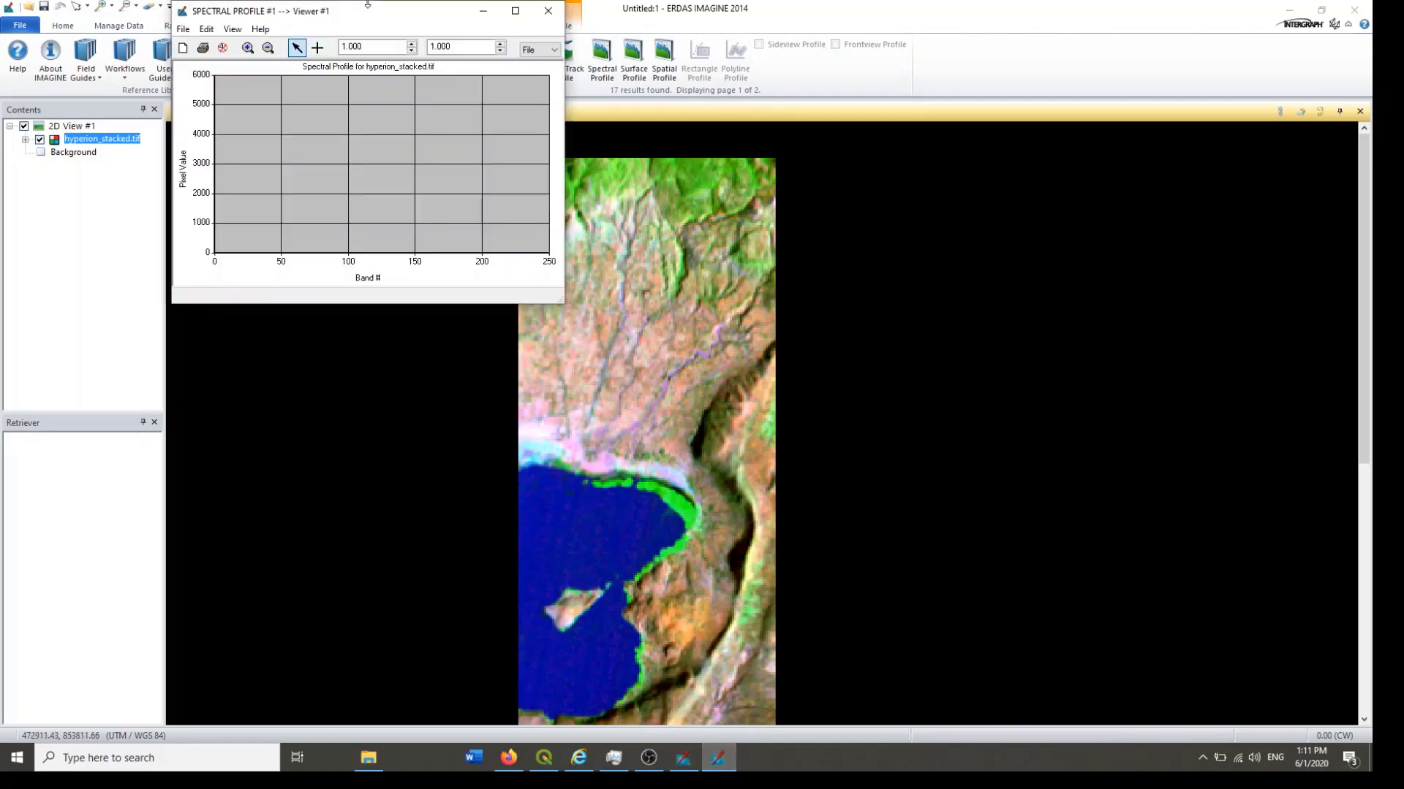
Step: Move and enlarge the Spectral Profile window, then place a profile point on the lake
{"action": "left_click_drag", "start_coordinate": [387, 18], "coordinate": [1003, 80]}
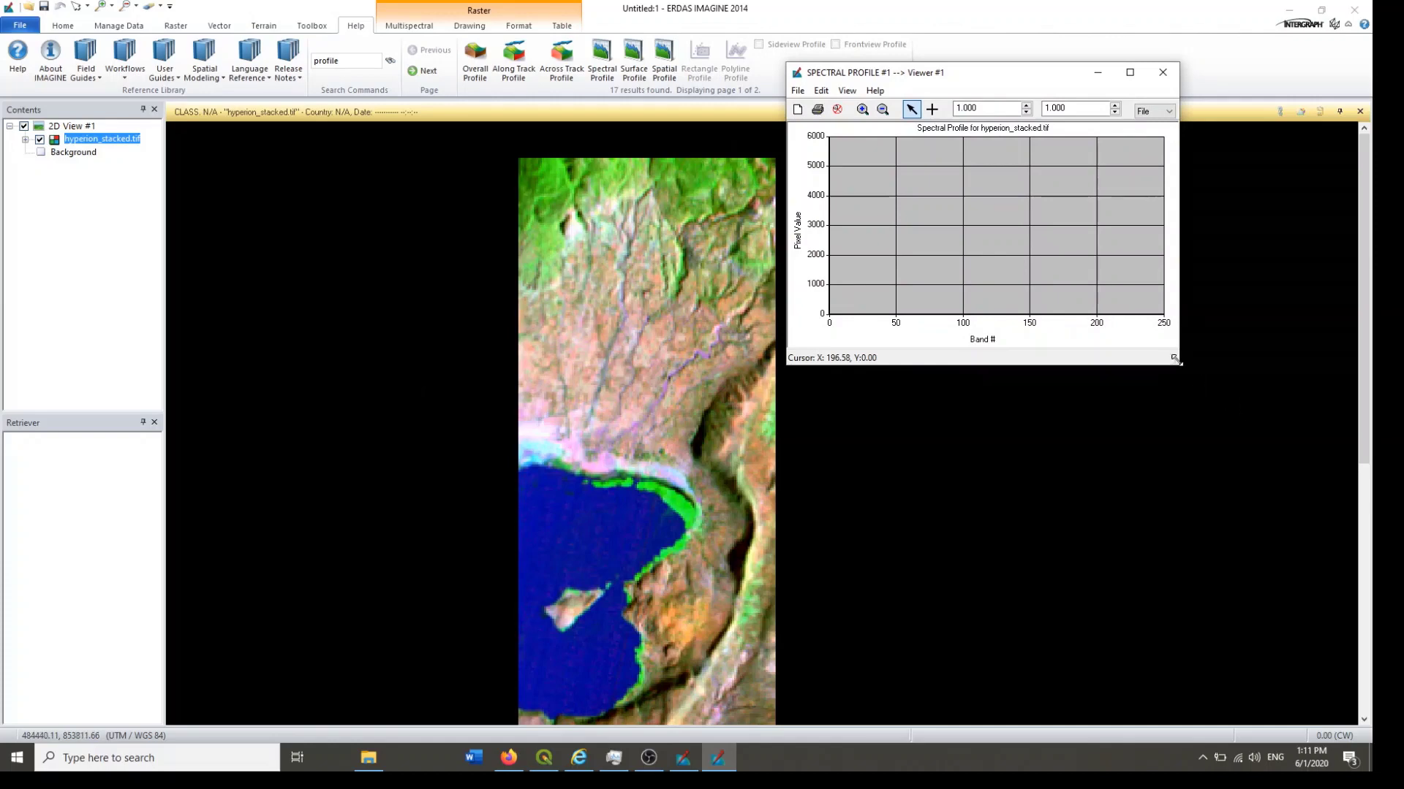
{"action": "left_click_drag", "start_coordinate": [1172, 357], "coordinate": [1360, 447]}
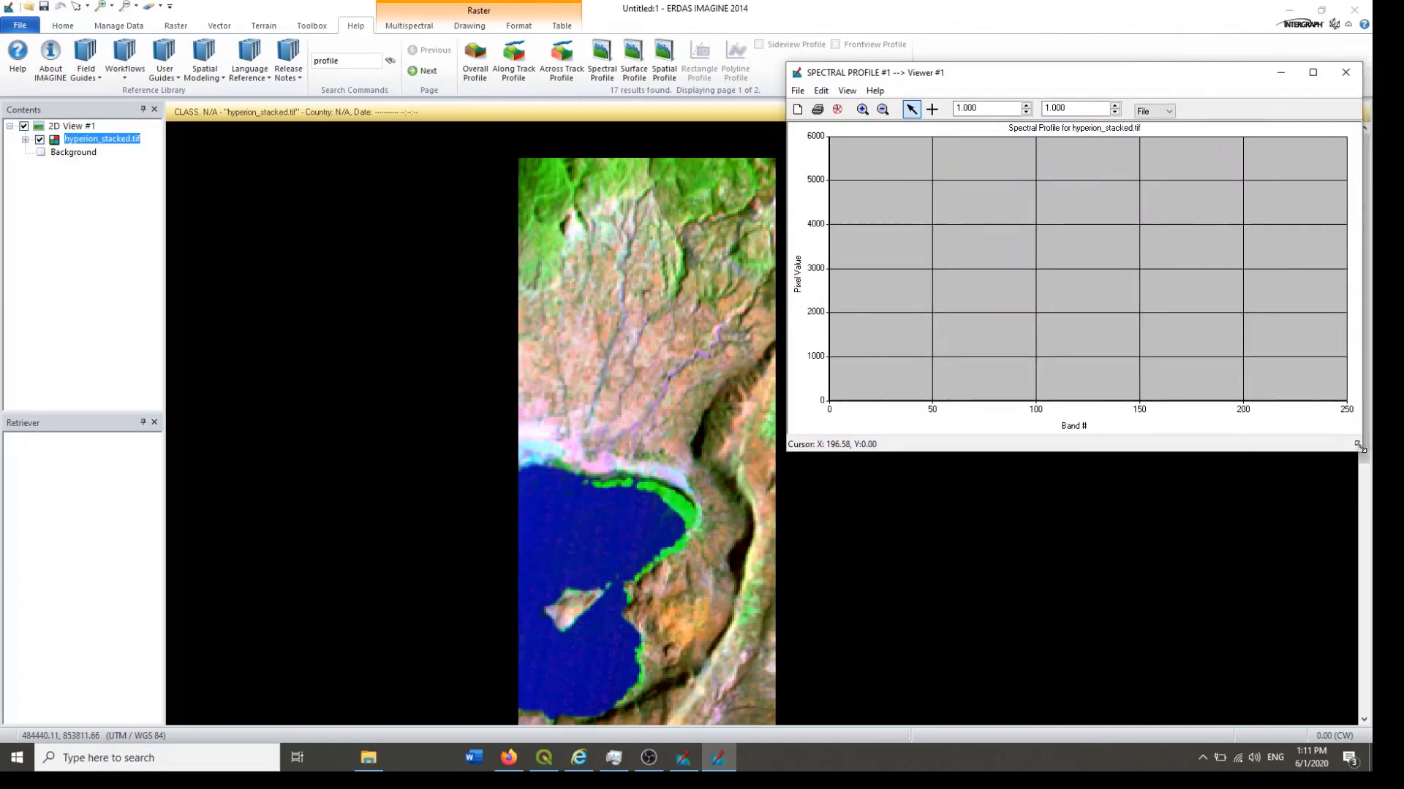
{"action": "left_click", "coordinate": [933, 109]}
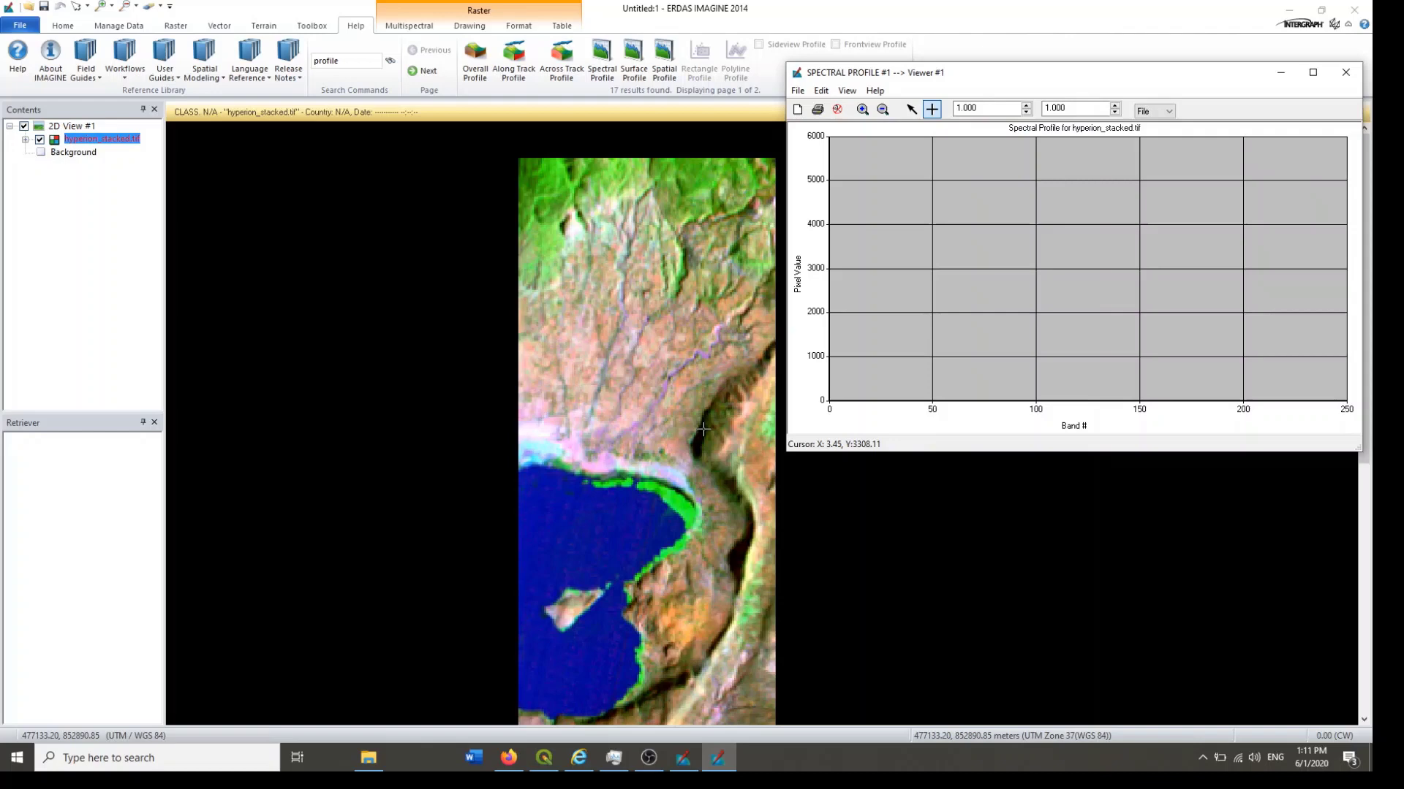
{"action": "left_click", "coordinate": [573, 539]}
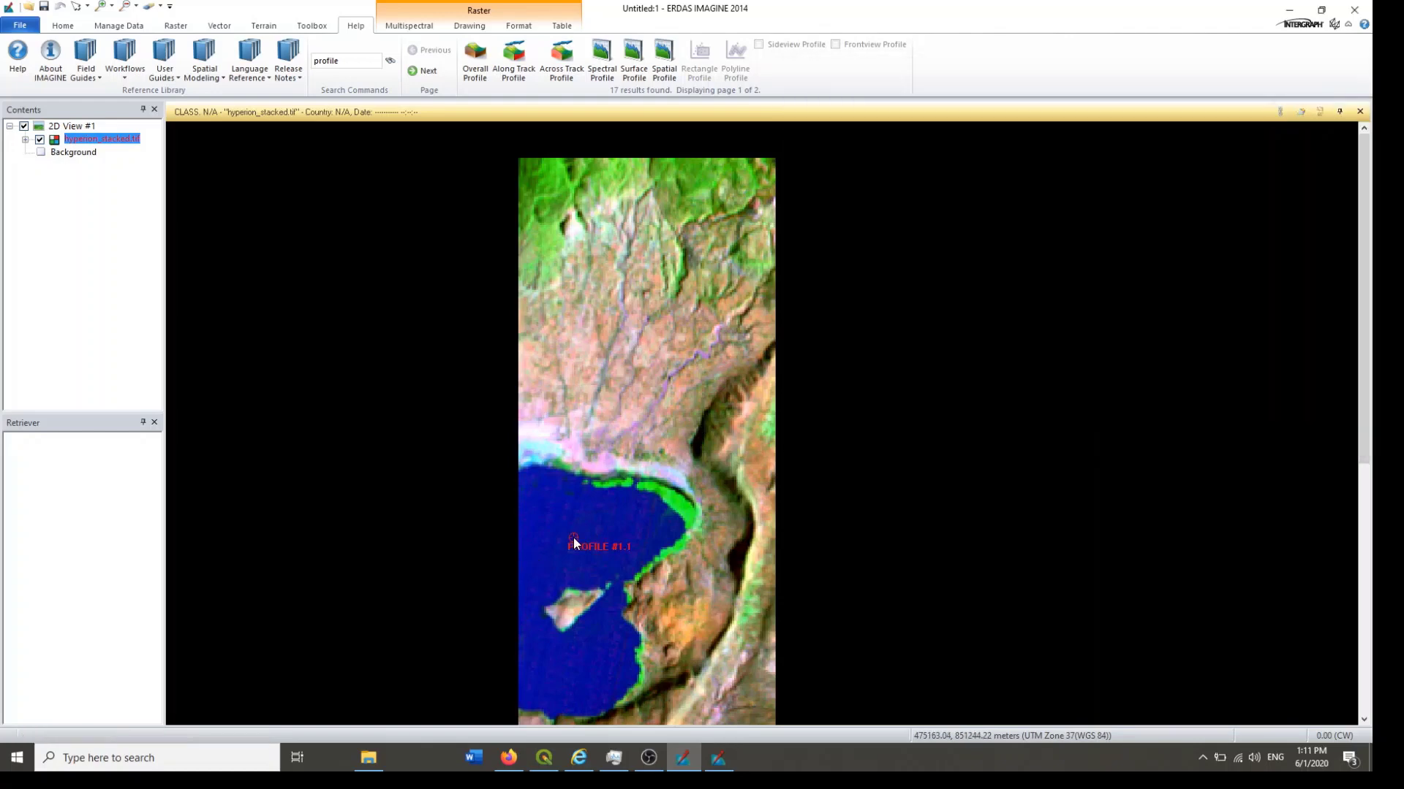
{"action": "left_click", "coordinate": [723, 759]}
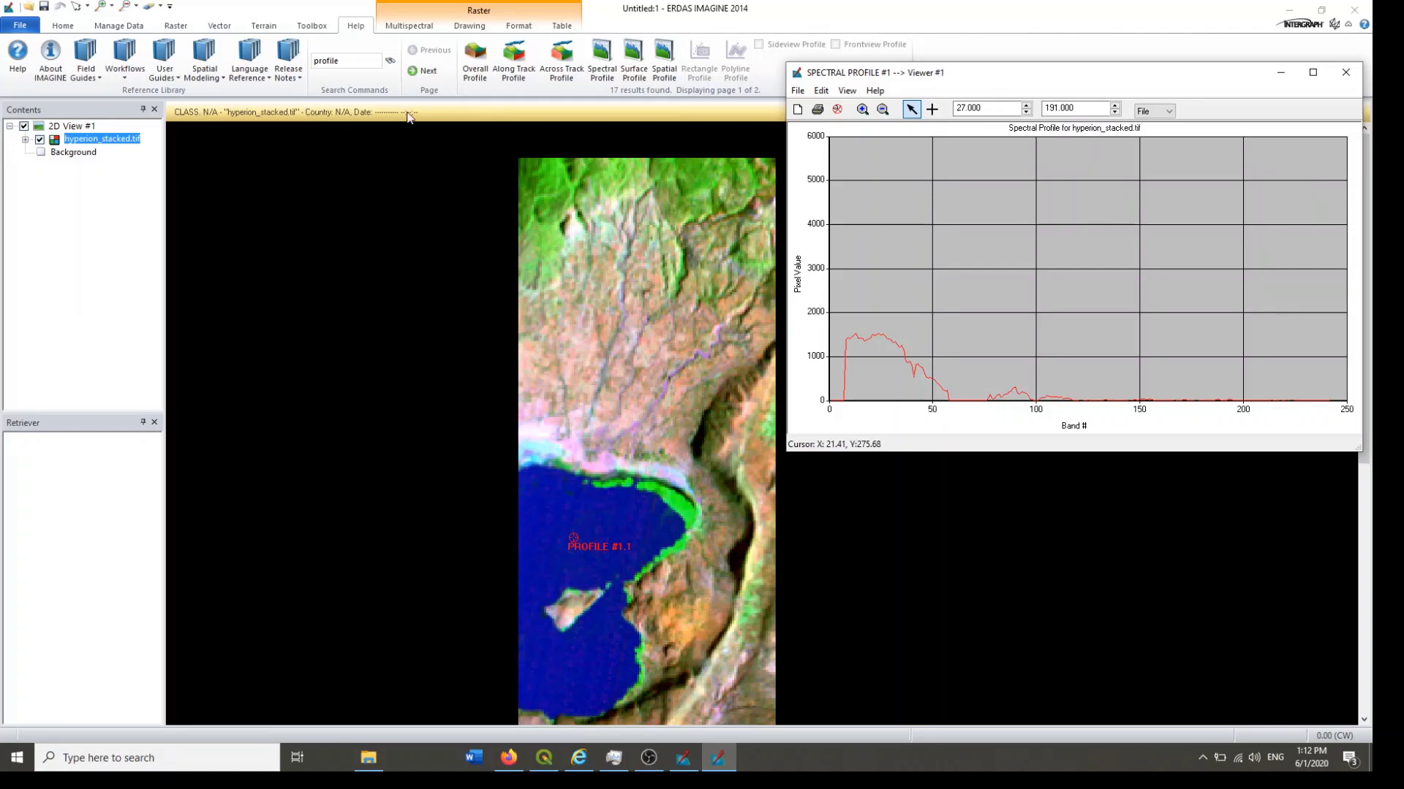
{"action": "left_click", "coordinate": [931, 109]}
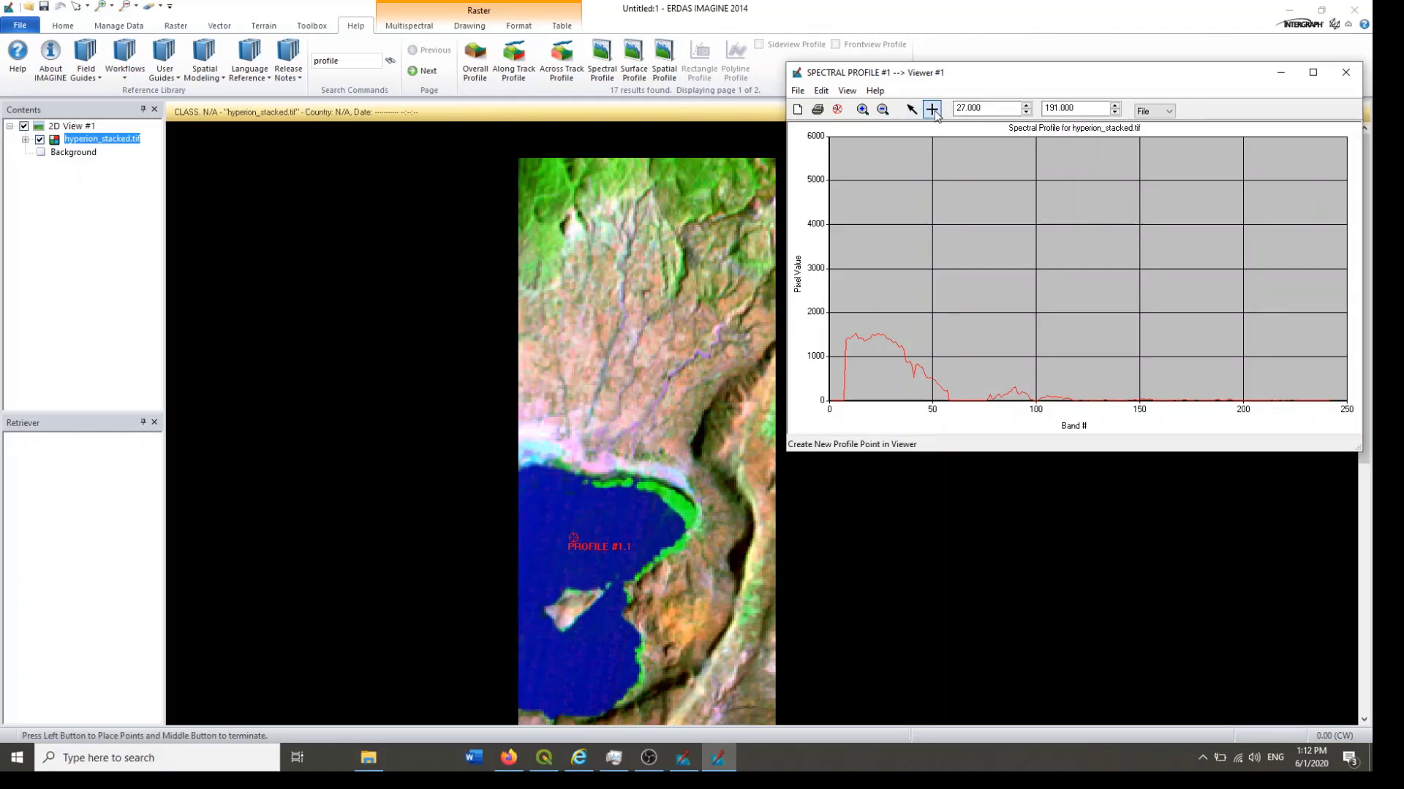
Step: Add profile points on the island and a vegetated area, plotting Profile 2 and Profile 3
{"action": "left_click", "coordinate": [569, 612]}
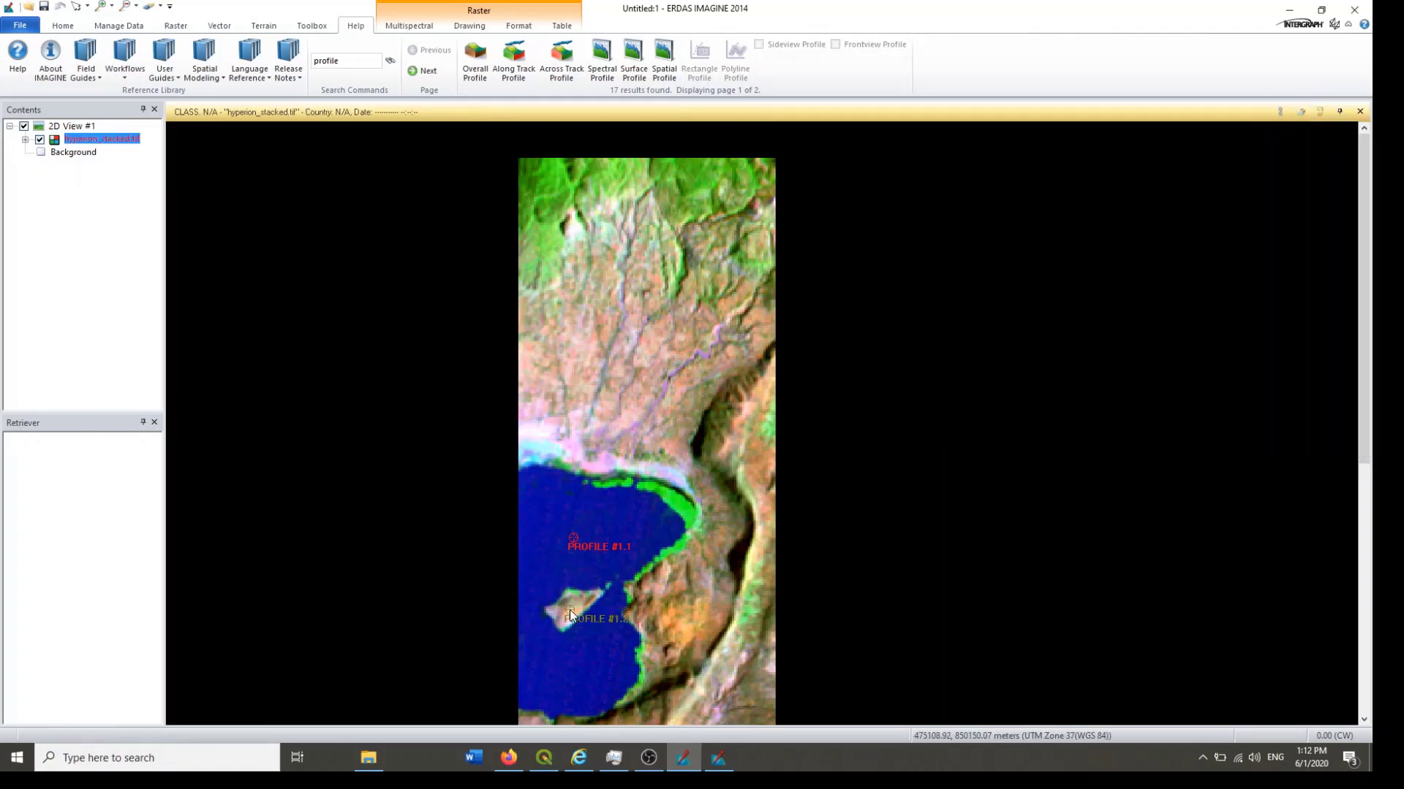
{"action": "left_click", "coordinate": [718, 758]}
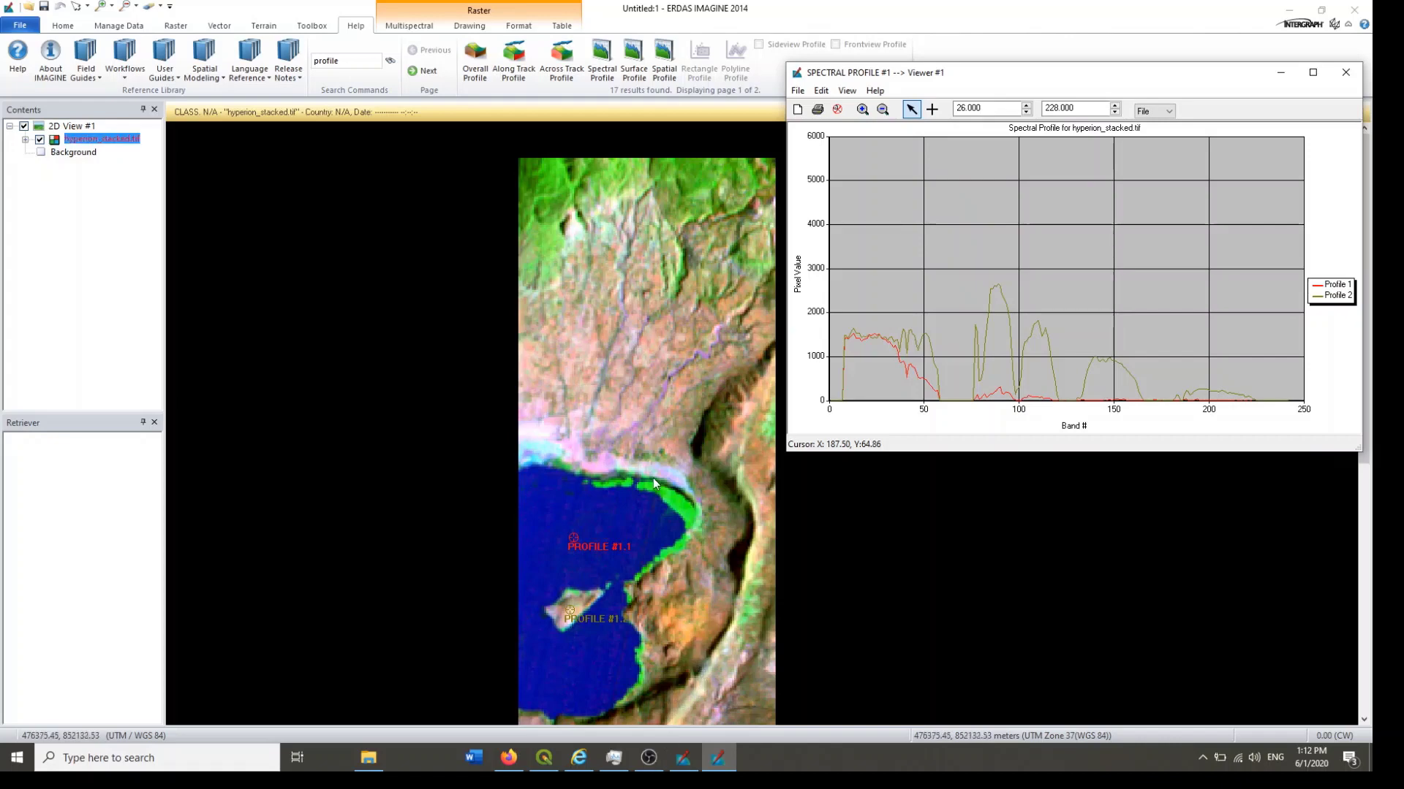
{"action": "left_click", "coordinate": [931, 109]}
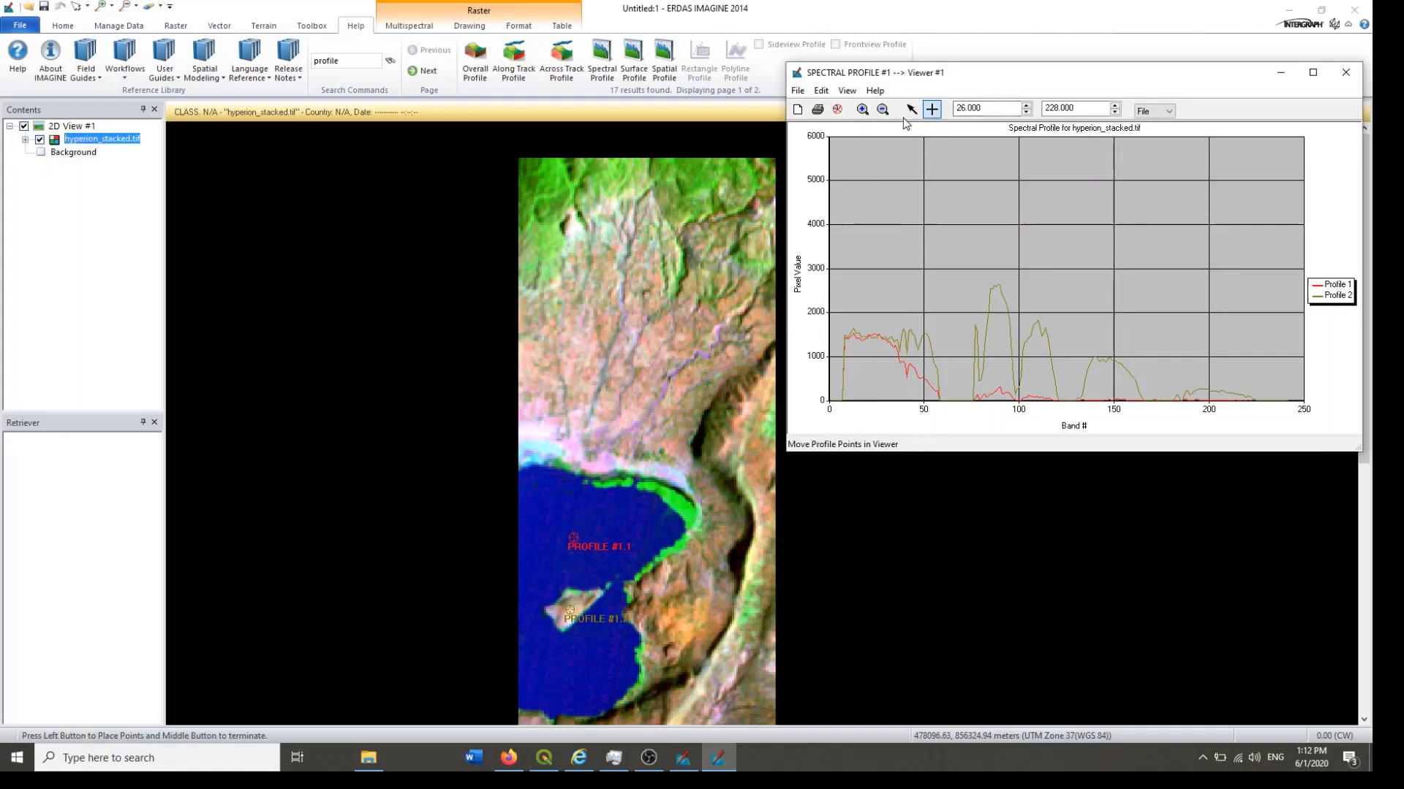
{"action": "left_click", "coordinate": [533, 187]}
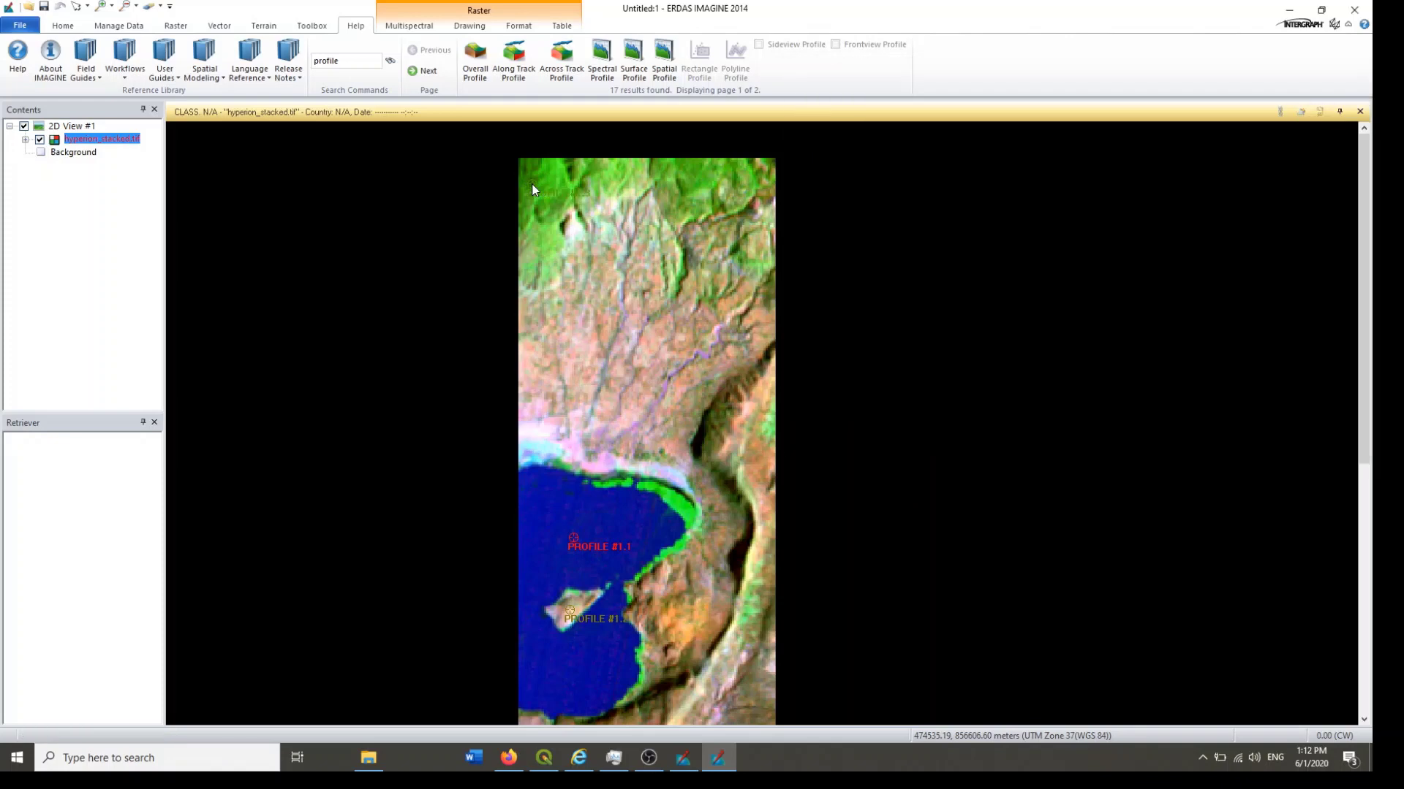
{"action": "left_click", "coordinate": [730, 762]}
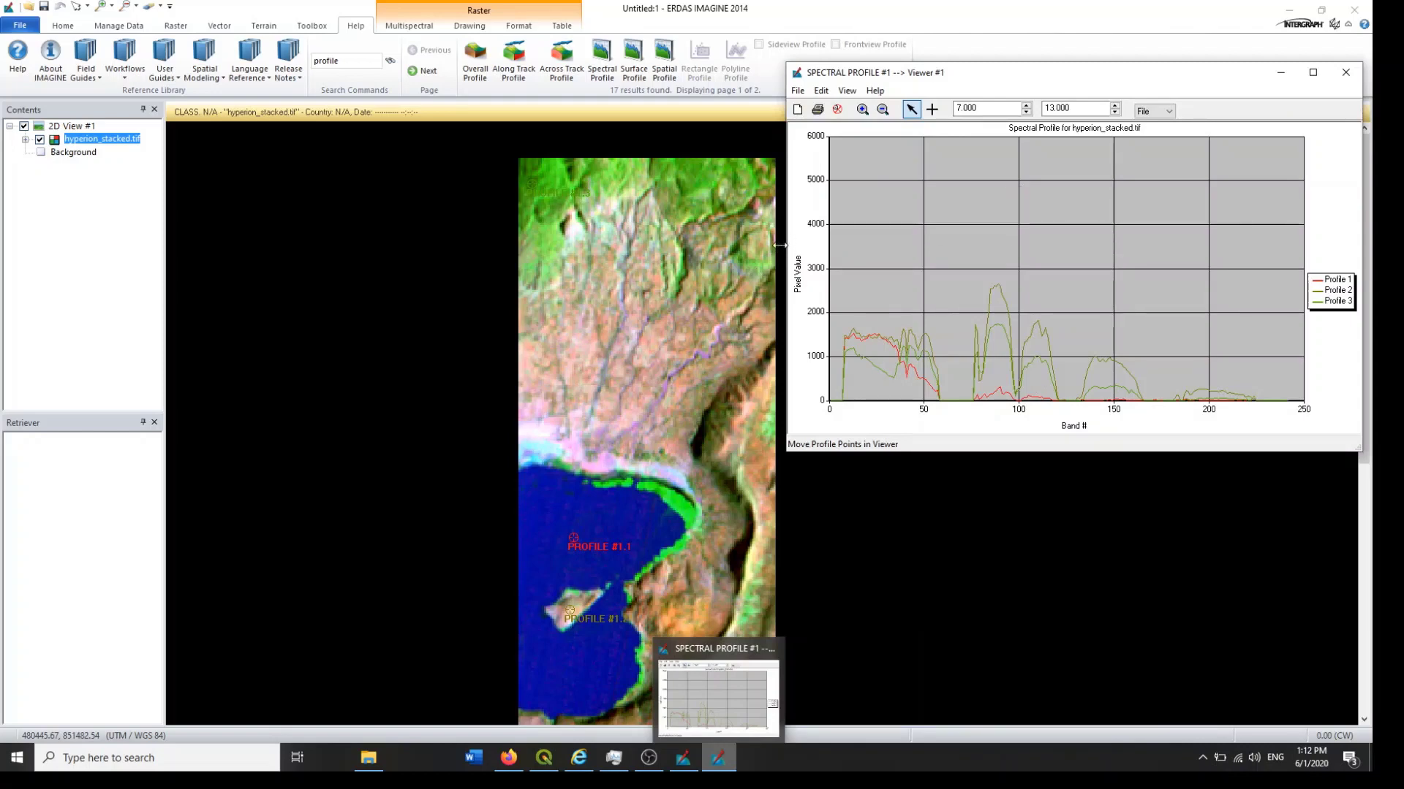
{"action": "left_click_drag", "start_coordinate": [780, 245], "coordinate": [764, 249]}
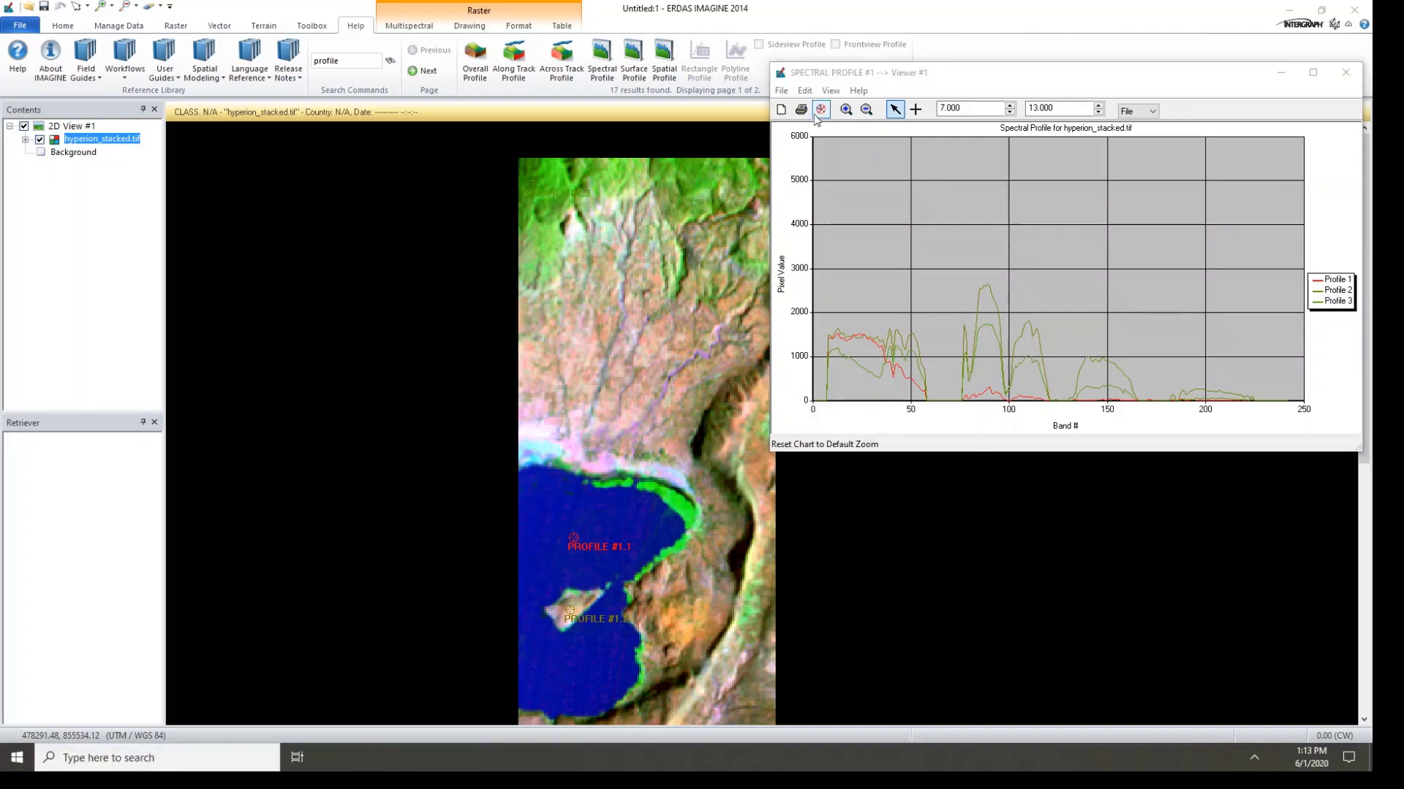
Step: In Chart Options, set the Y axis maximum to 4000 and apply it to the chart
{"action": "left_click", "coordinate": [808, 94]}
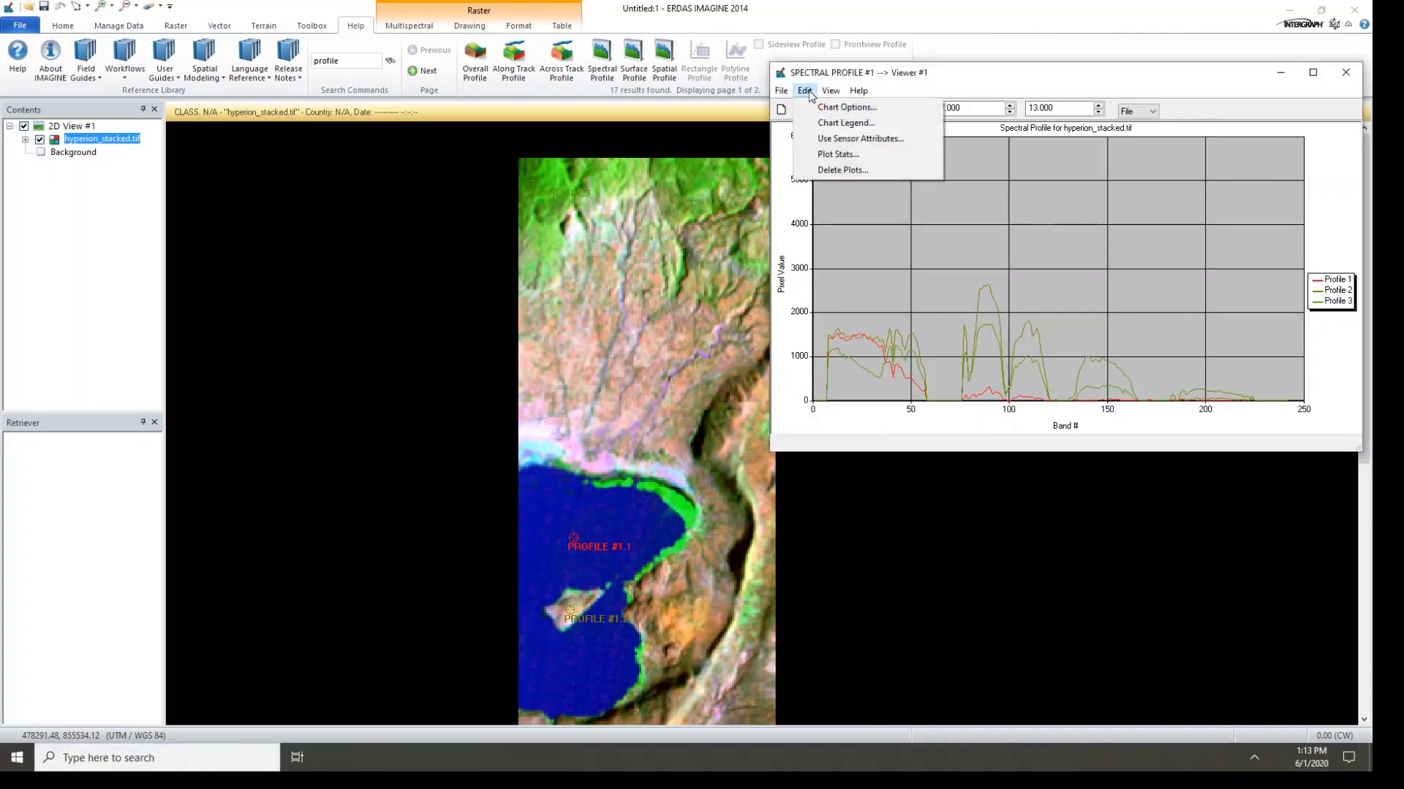
{"action": "left_click", "coordinate": [842, 114]}
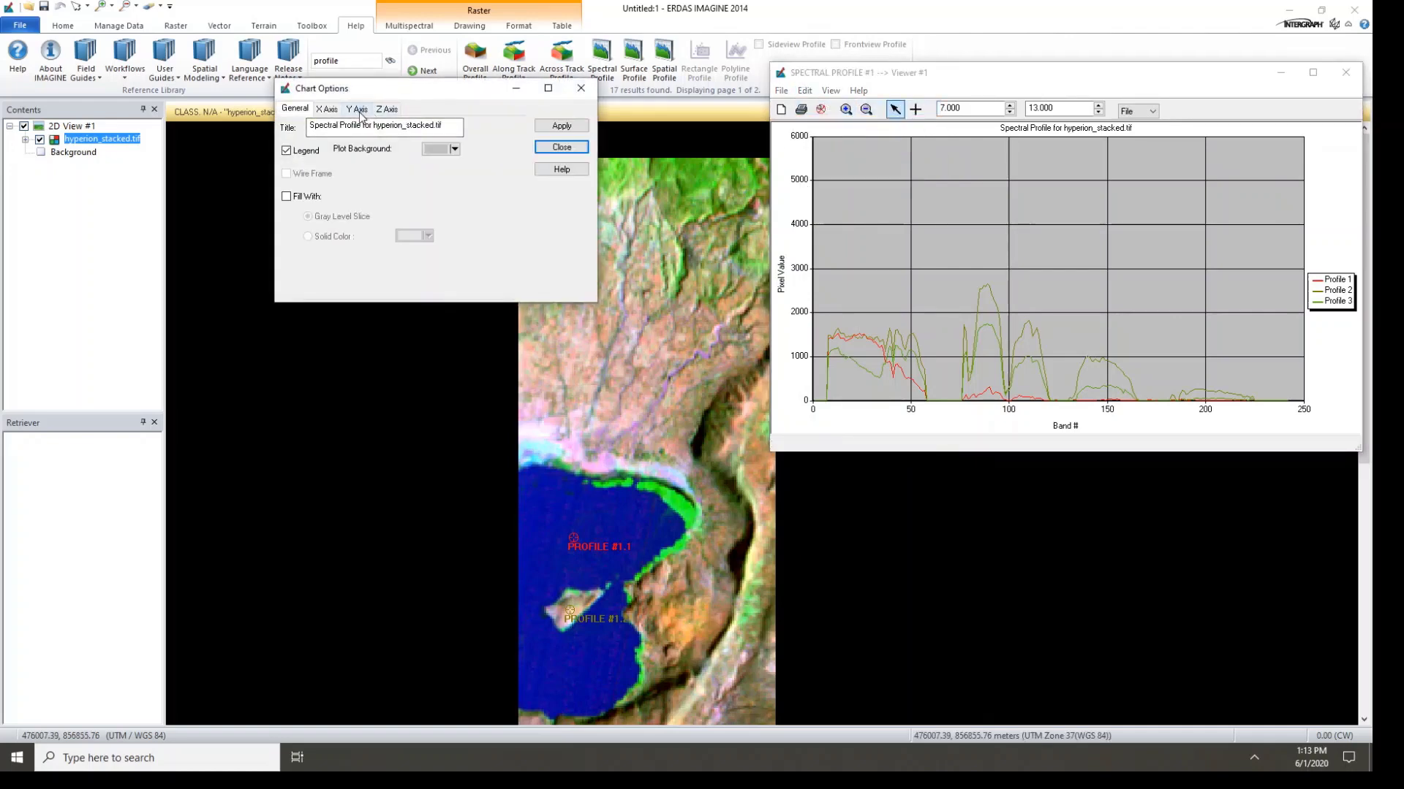
{"action": "left_click", "coordinate": [358, 111]}
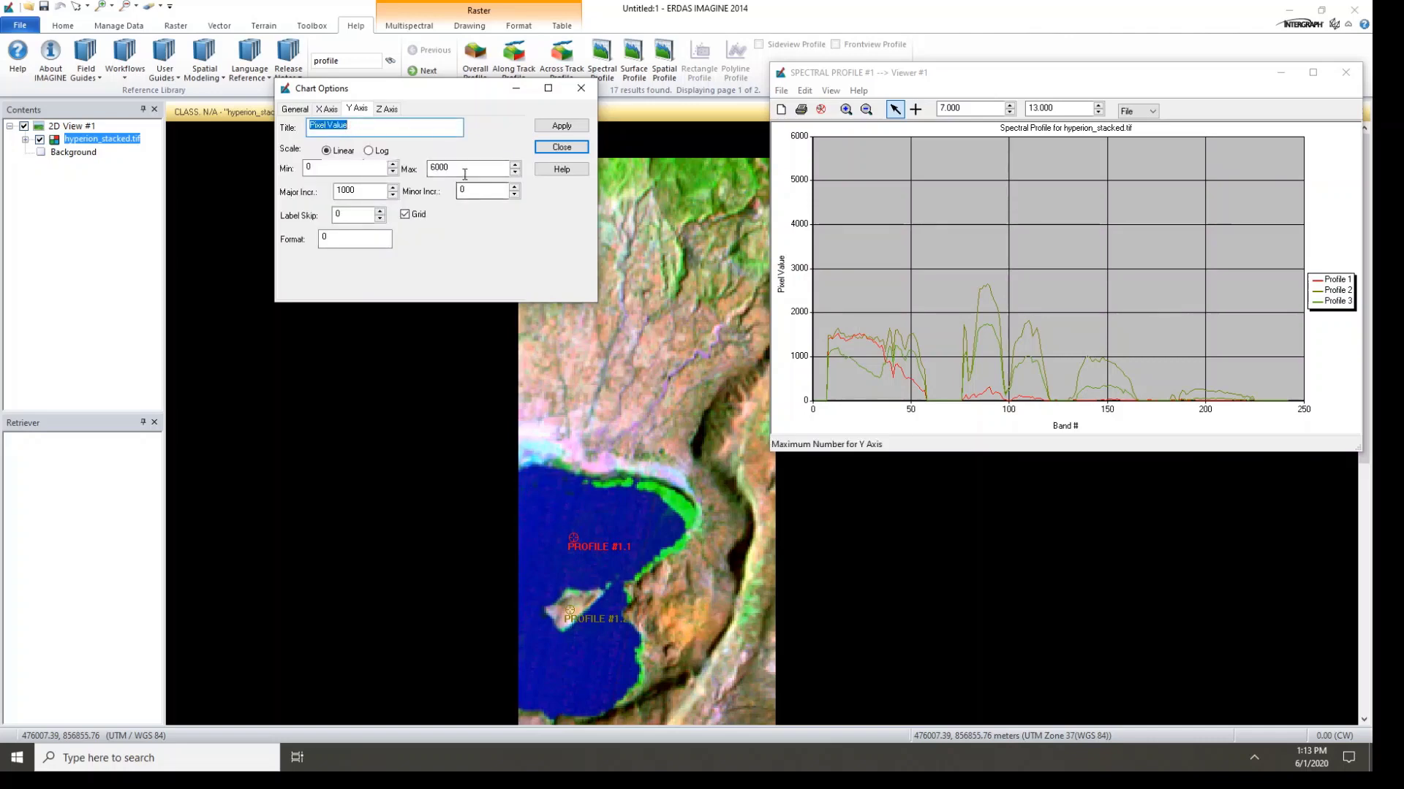
{"action": "key", "text": "Tab"}
{"action": "key", "text": "Tab"}
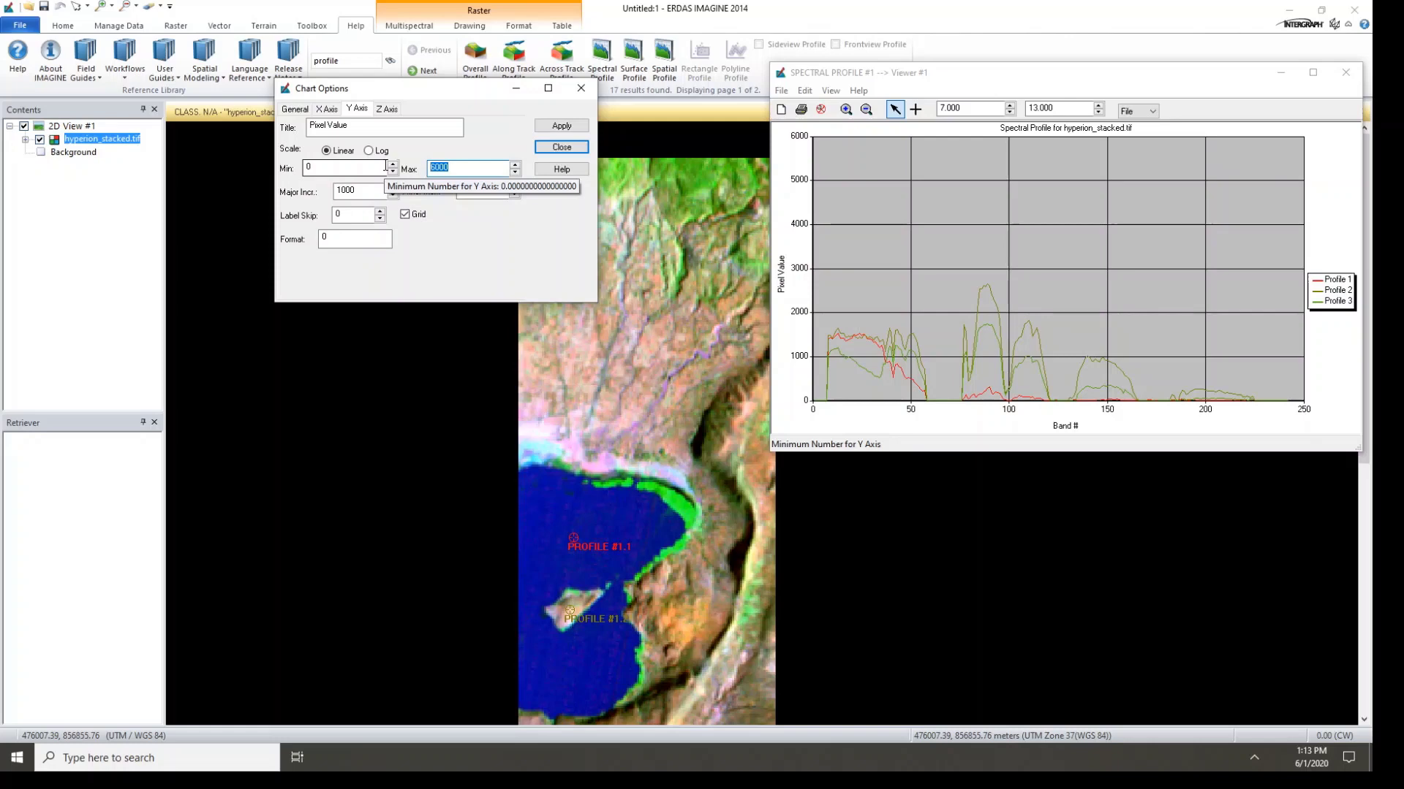
{"action": "type", "text": "4000"}
{"action": "left_click", "coordinate": [577, 128]}
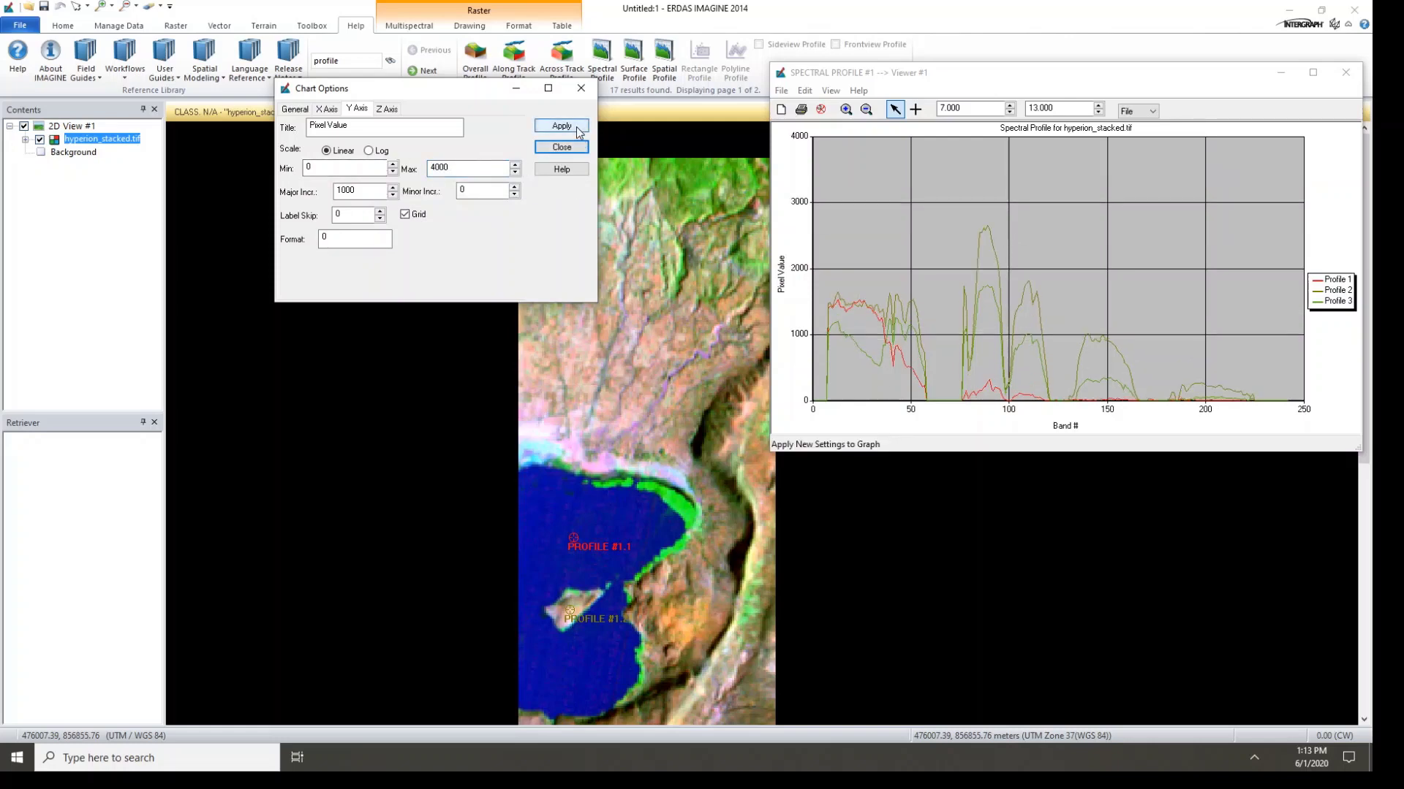
{"action": "left_click", "coordinate": [561, 147]}
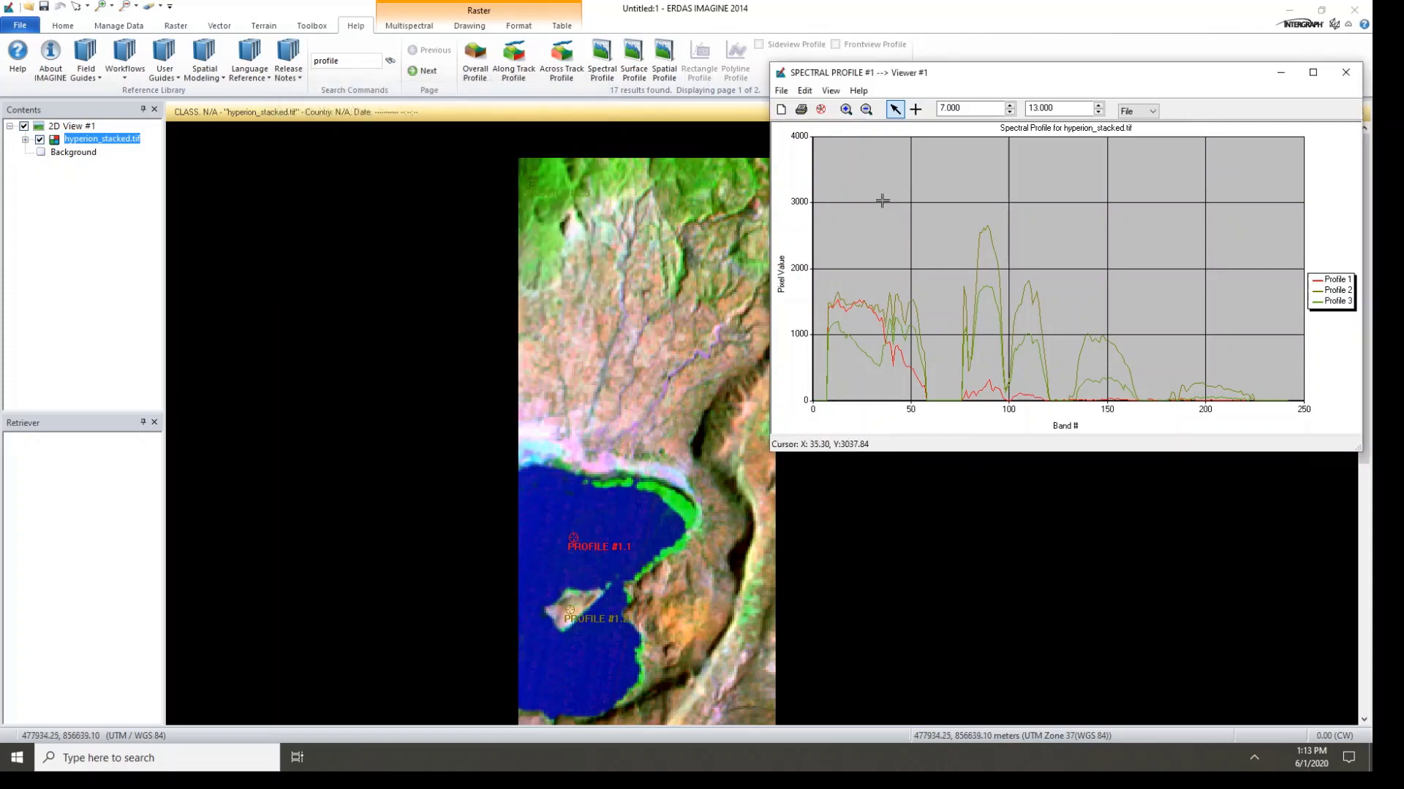
Step: In the Chart Legend editor, make Profile 1 Blue, Profile 2 Sienna and Profile 3 DarkGreen, then apply
{"action": "left_click", "coordinate": [806, 91]}
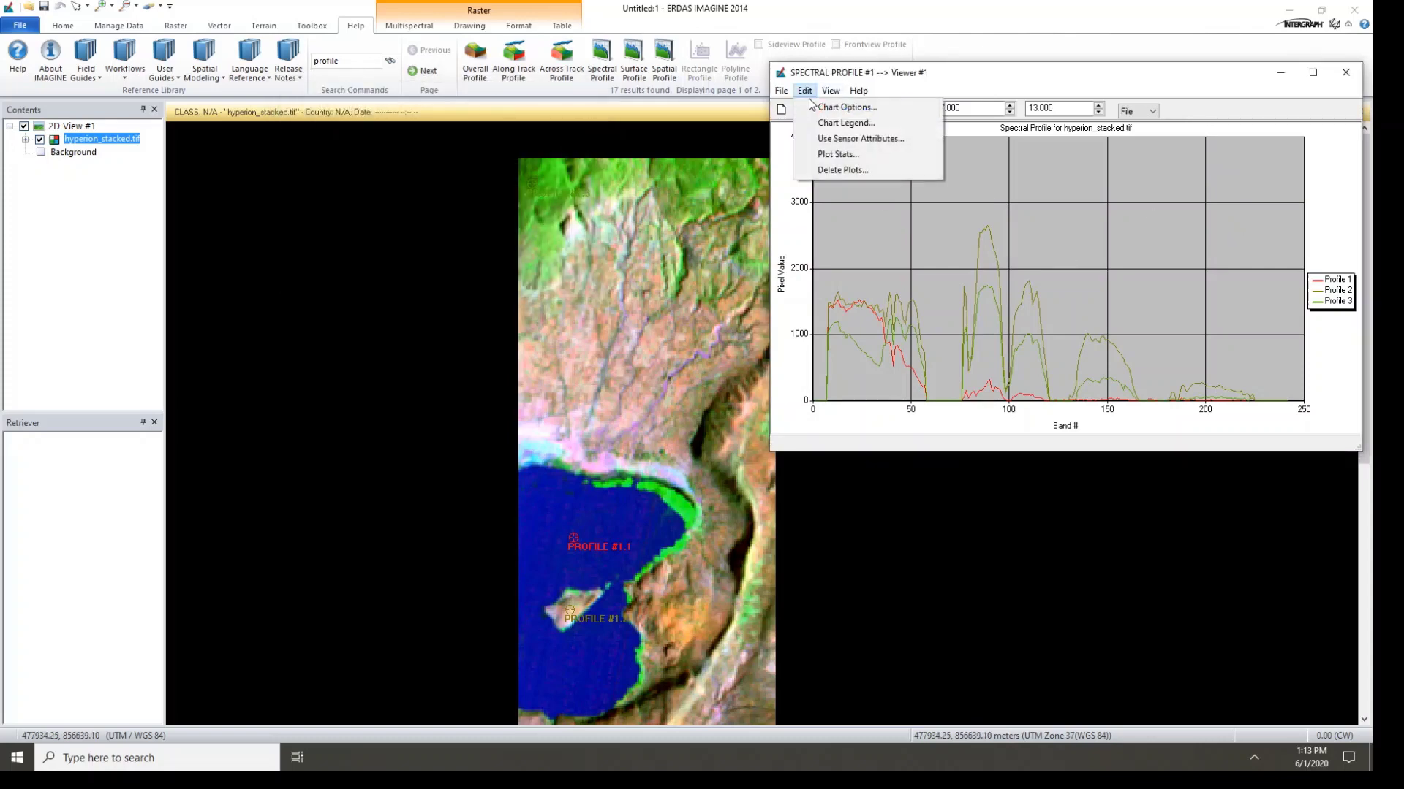
{"action": "left_click", "coordinate": [846, 123]}
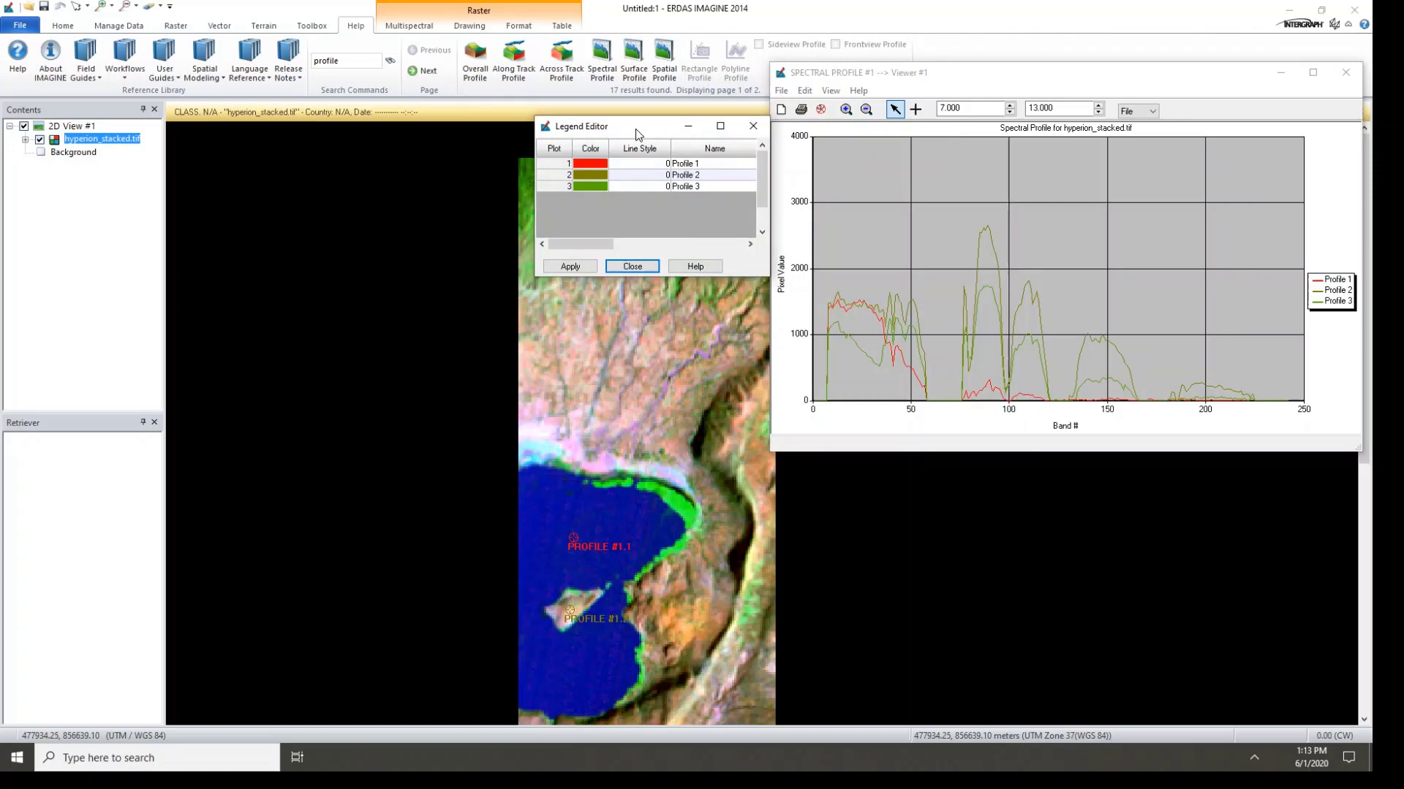
{"action": "left_click_drag", "start_coordinate": [636, 135], "coordinate": [352, 177]}
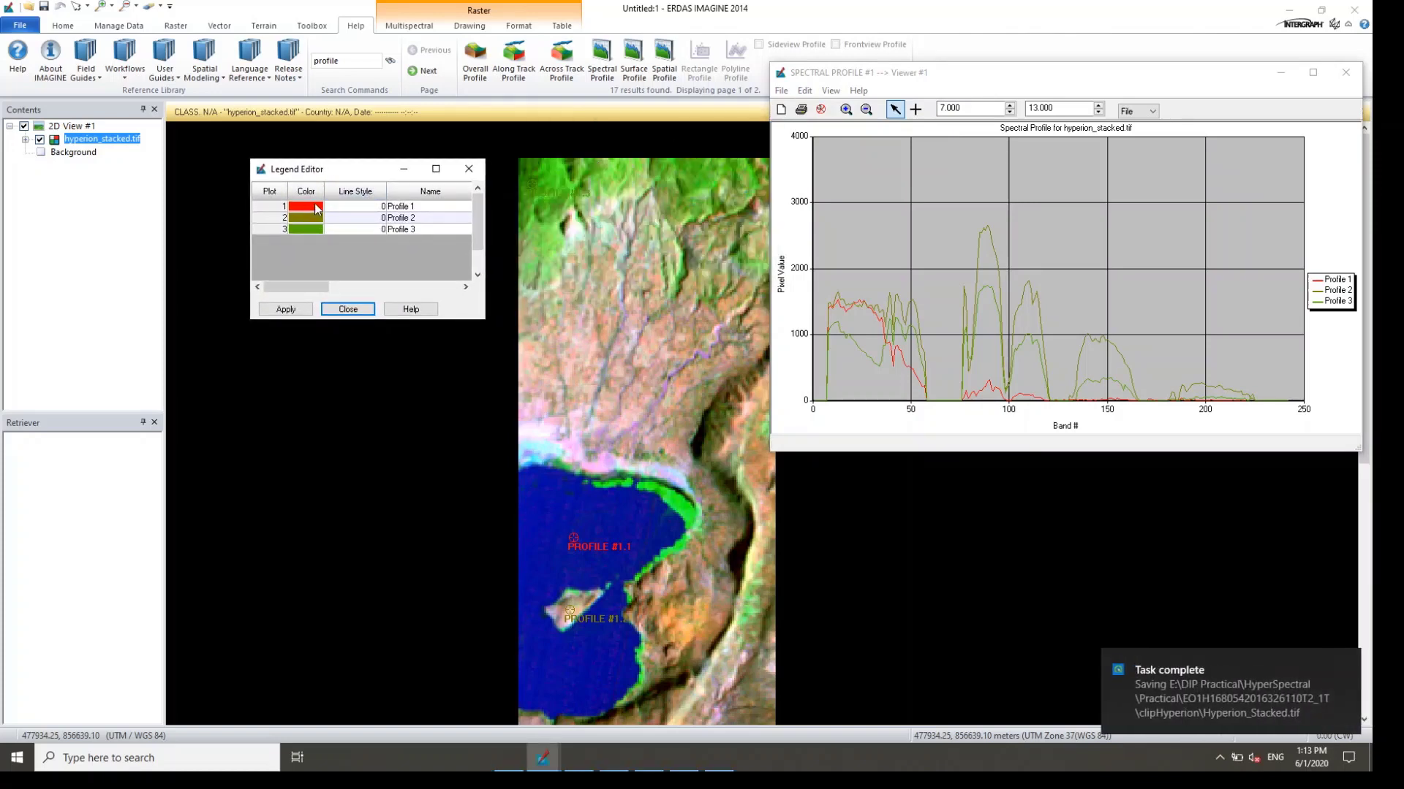
{"action": "left_click", "coordinate": [315, 210]}
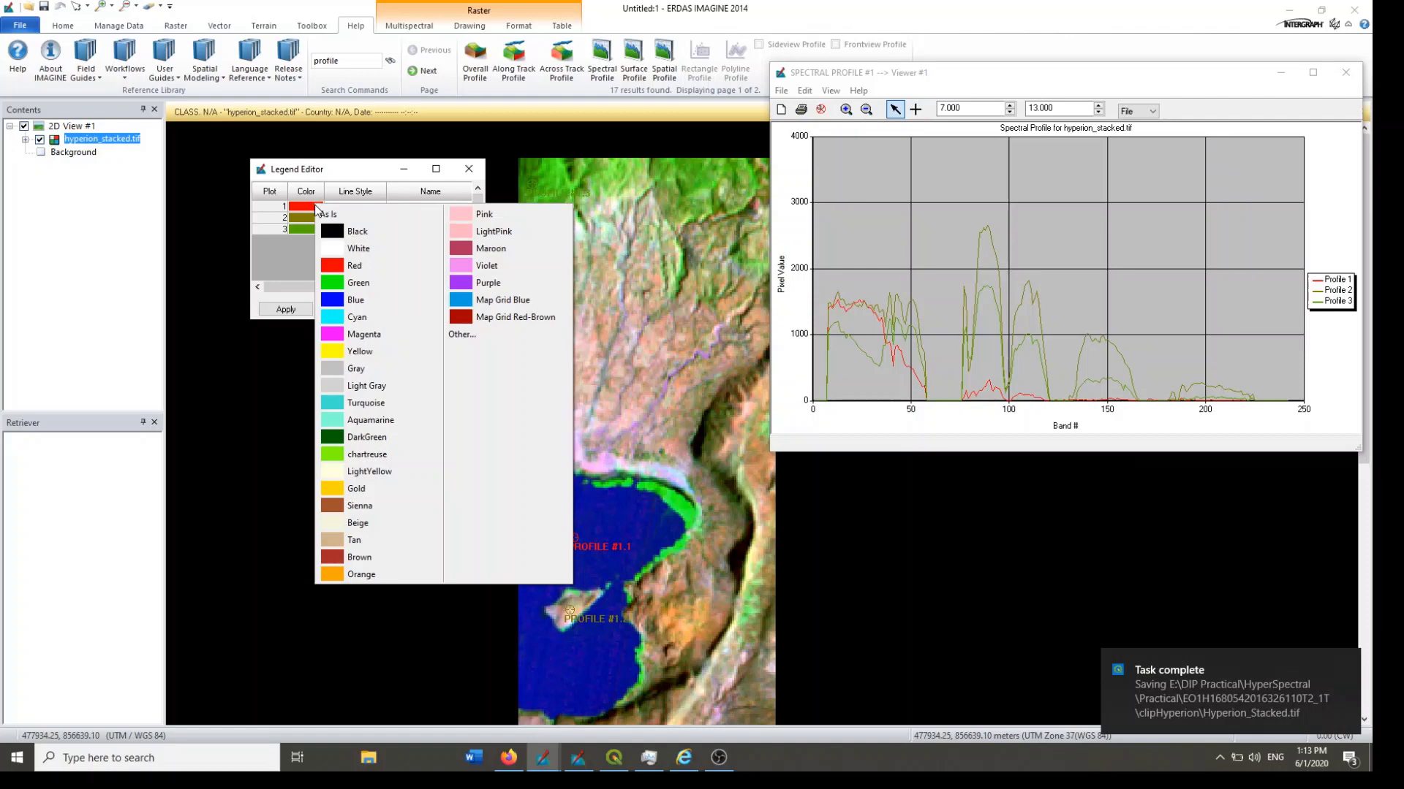
{"action": "left_click", "coordinate": [344, 299]}
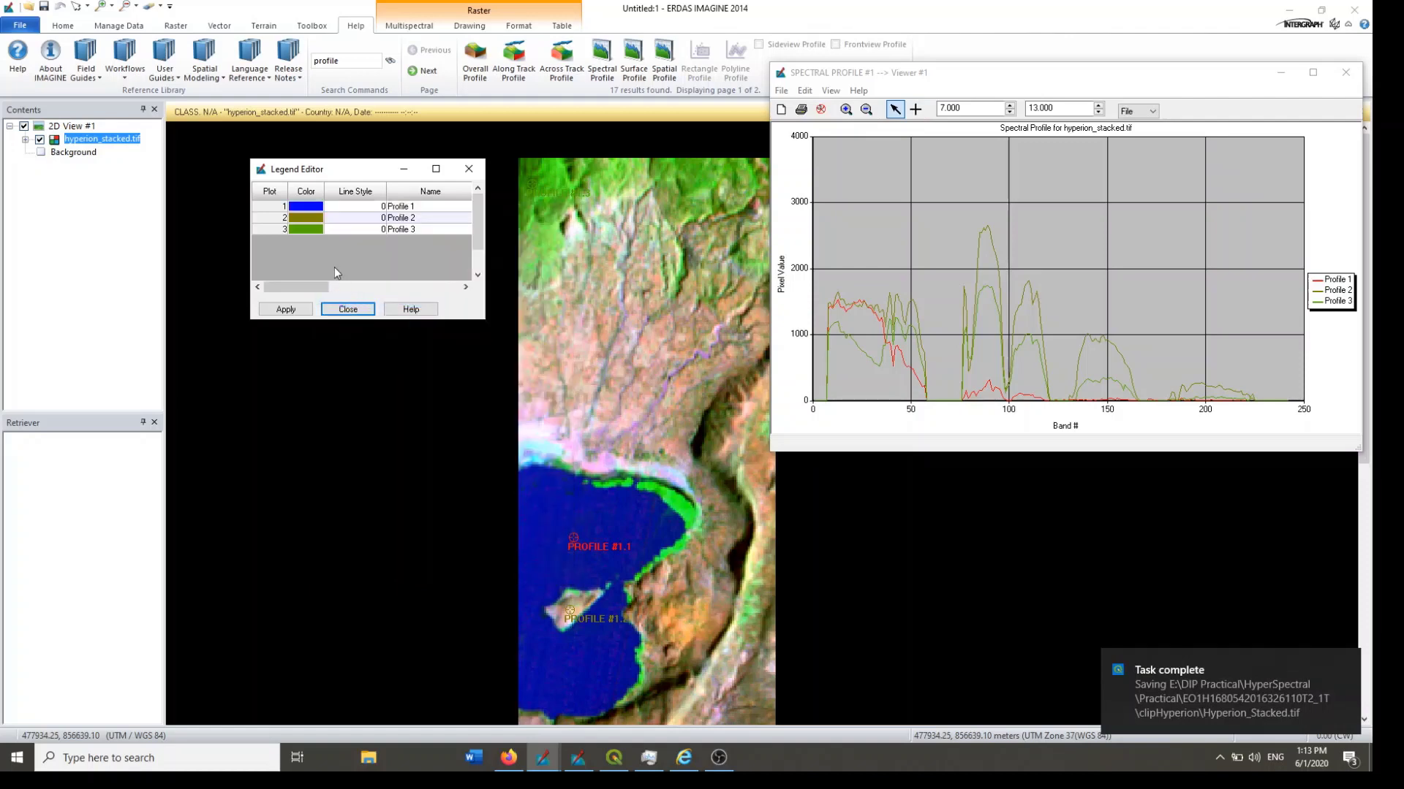
{"action": "left_click", "coordinate": [315, 221]}
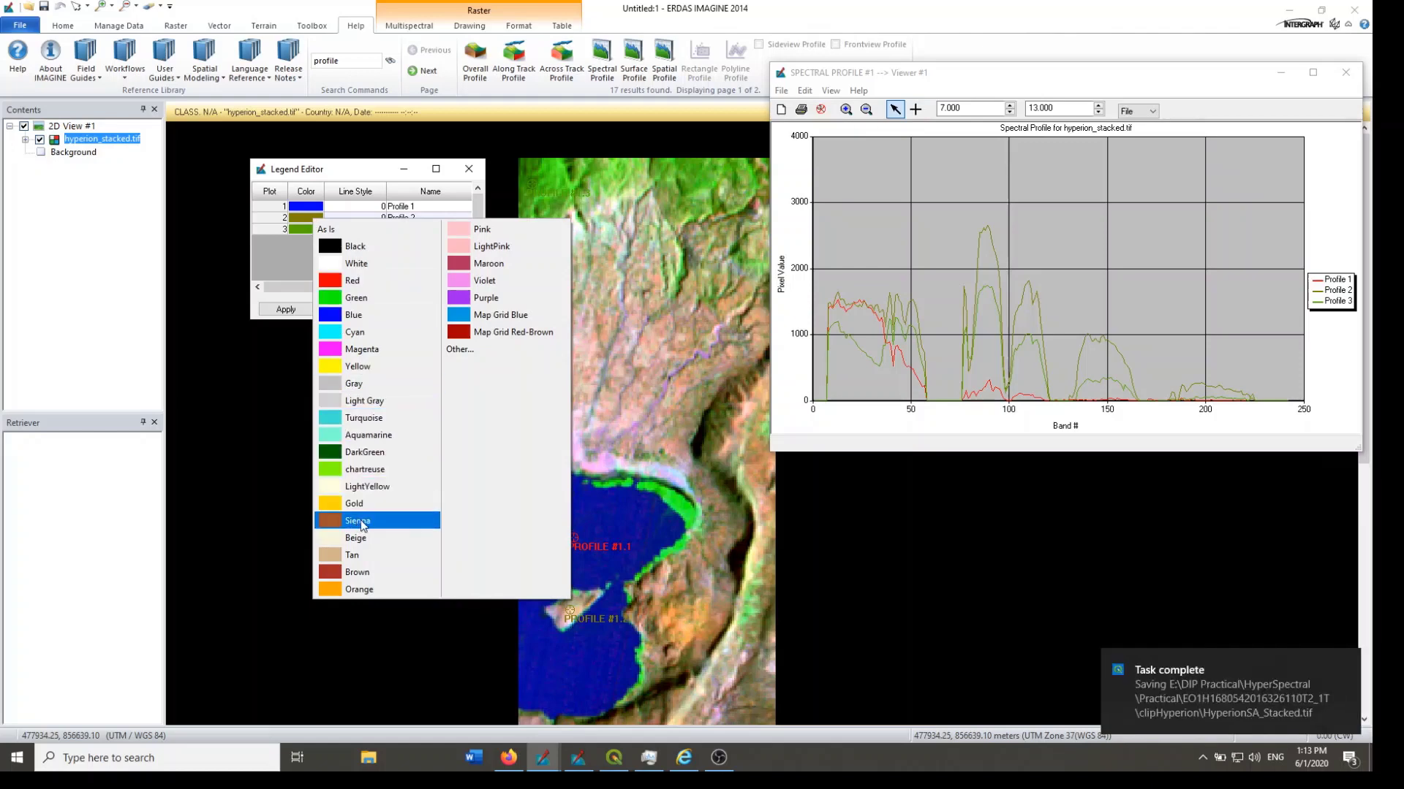
{"action": "left_click", "coordinate": [361, 522]}
{"action": "left_click", "coordinate": [305, 230]}
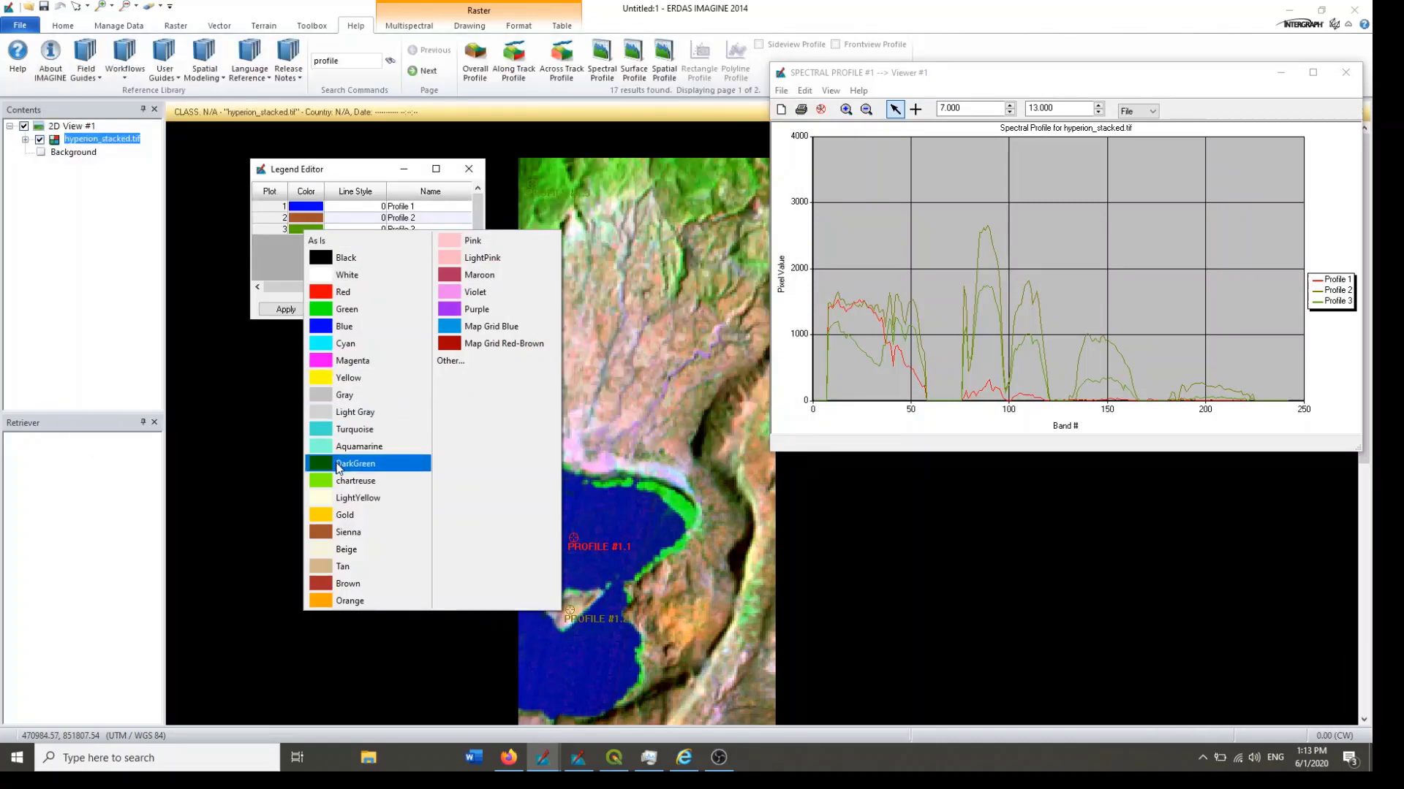
{"action": "left_click", "coordinate": [338, 465]}
{"action": "left_click", "coordinate": [305, 316]}
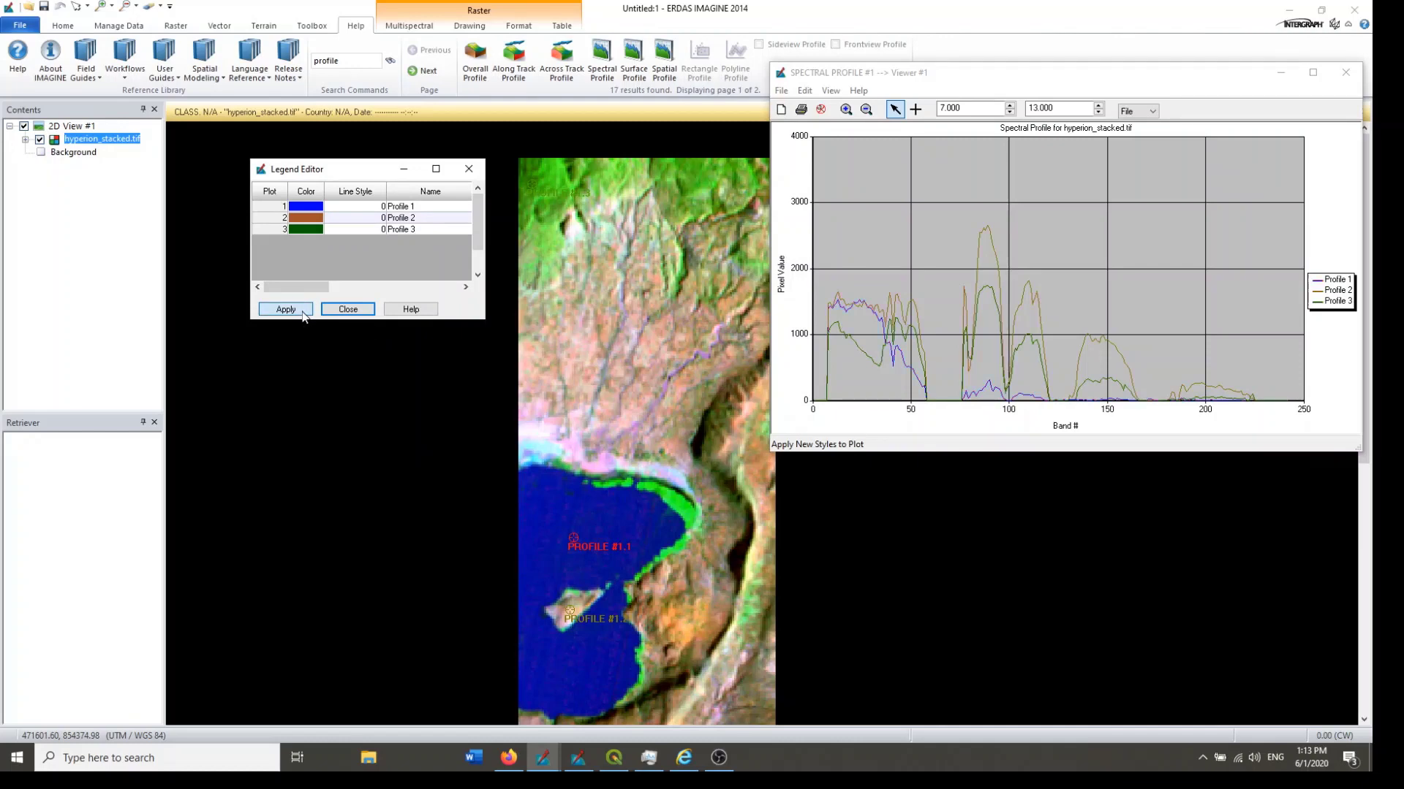
{"action": "left_click", "coordinate": [348, 309]}
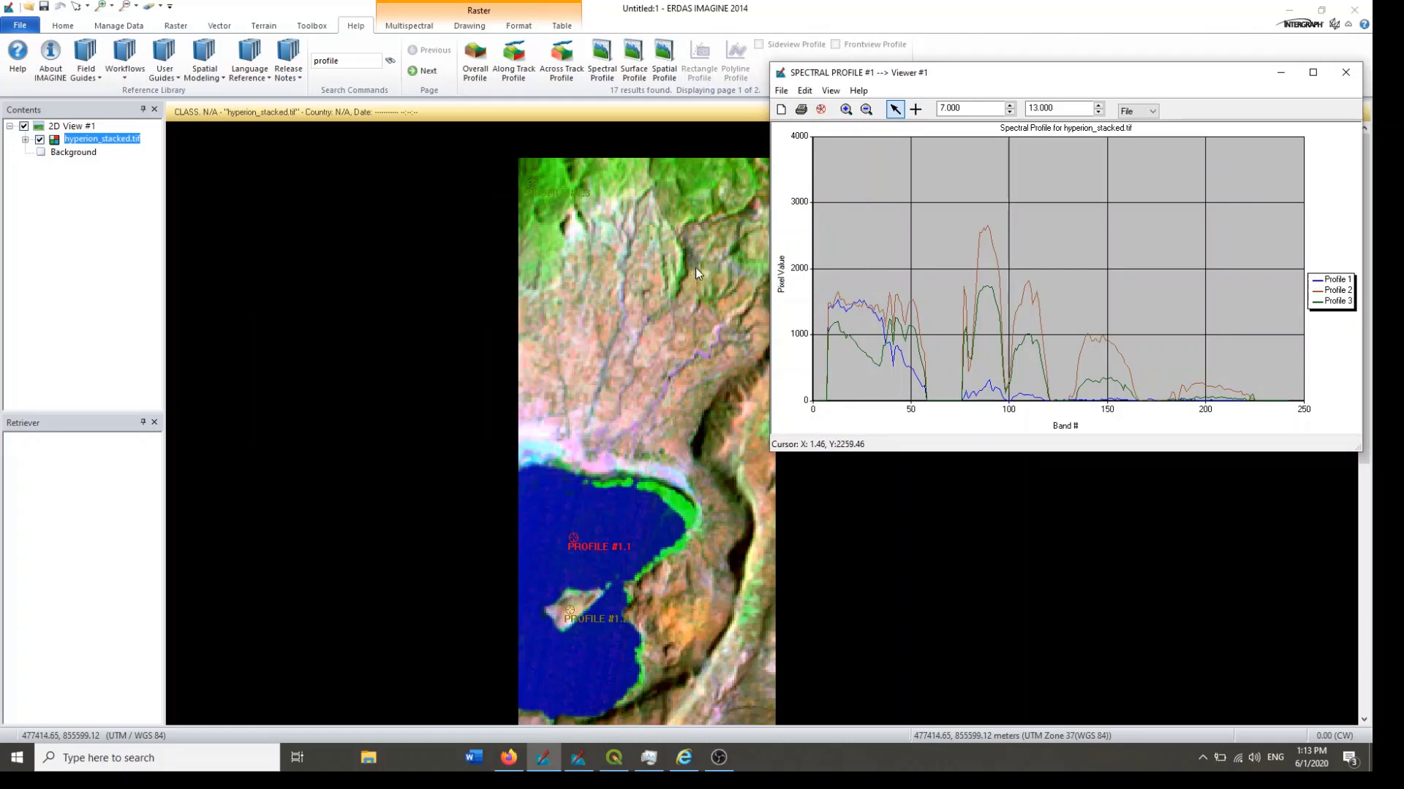
Step: Drag the Spectral Profile window's left border far left to stretch the chart horizontally
{"action": "left_click_drag", "start_coordinate": [768, 248], "coordinate": [302, 248]}
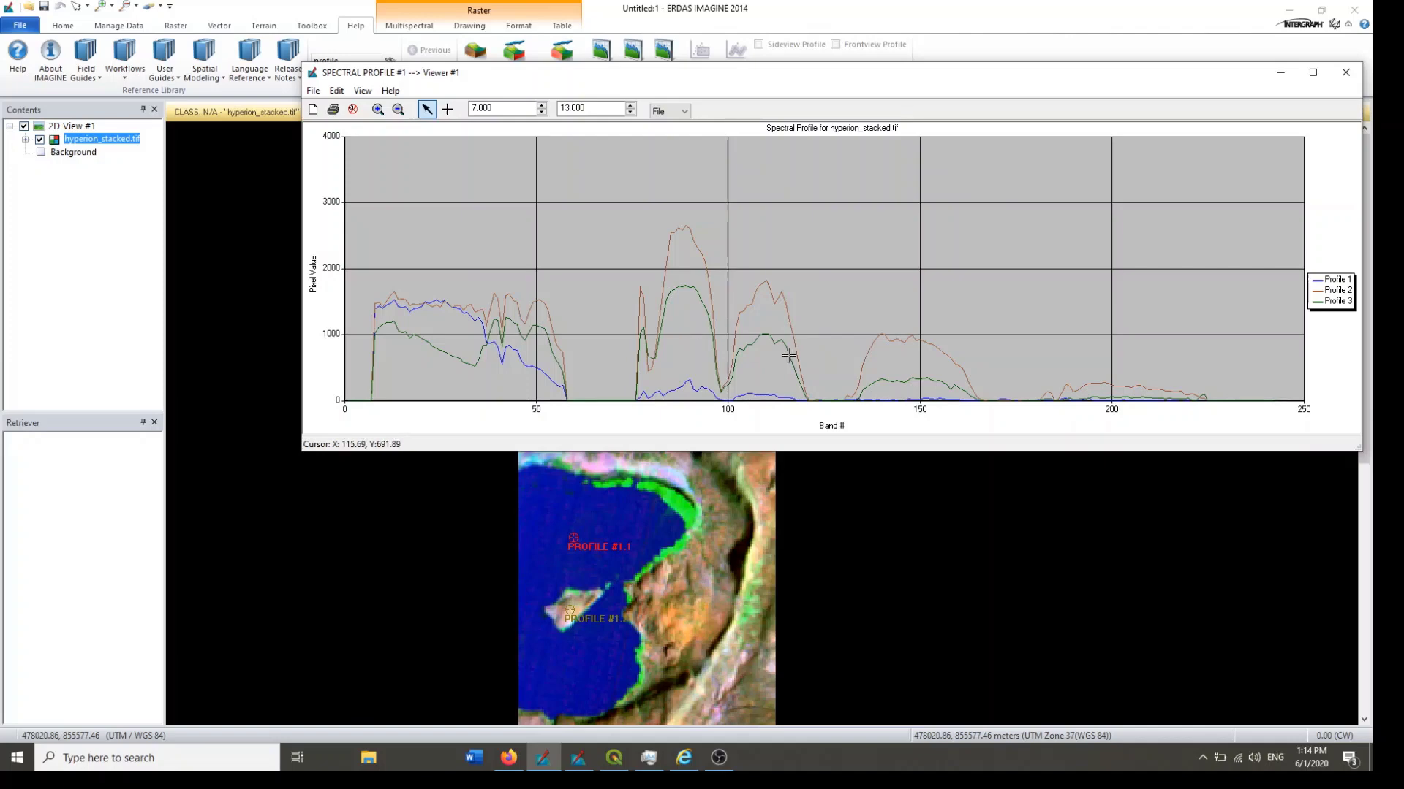
Step: Reopen the Chart Legend and rename Profile 1 to 'Water body' and Profile 2 to 'Bareland'
{"action": "left_click", "coordinate": [364, 91]}
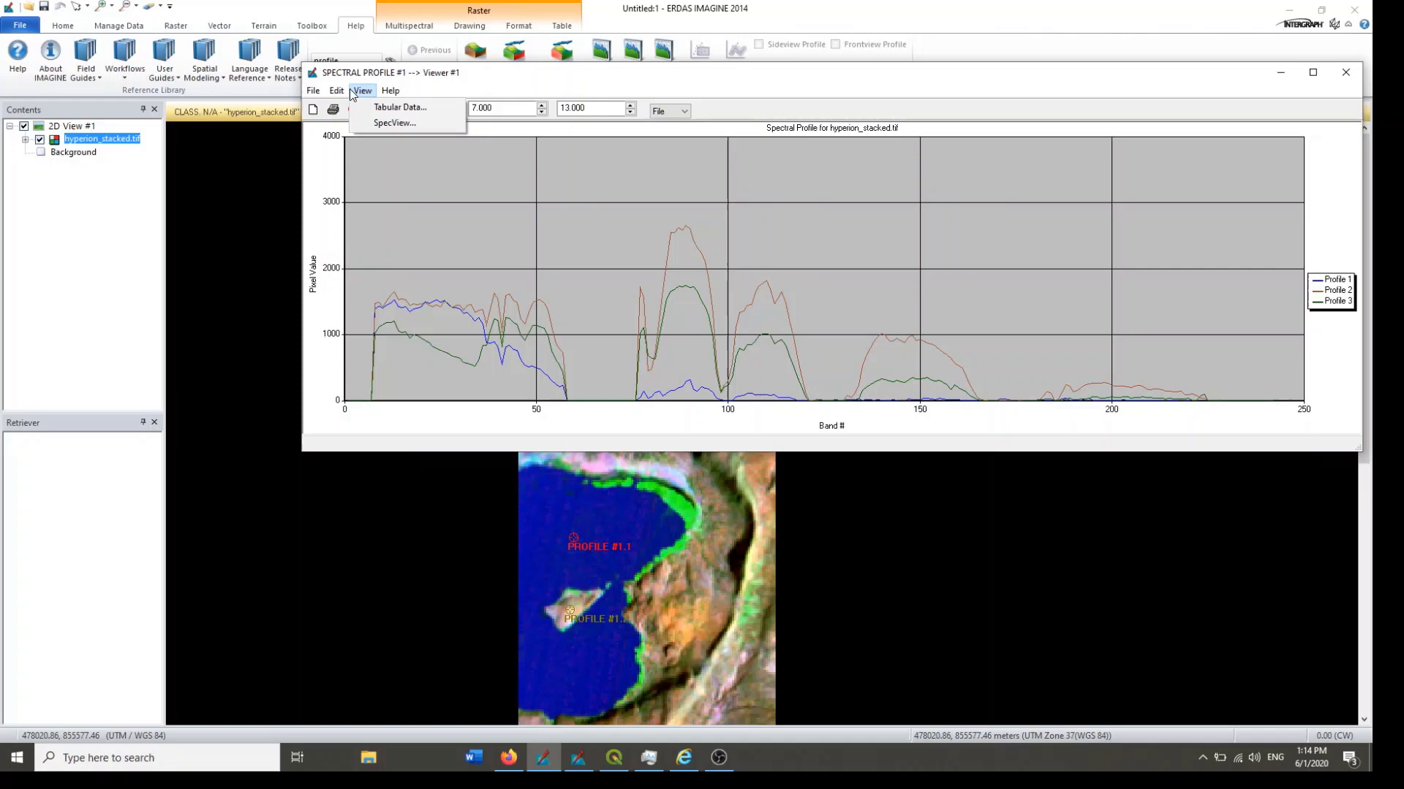
{"action": "mouse_move", "coordinate": [336, 90]}
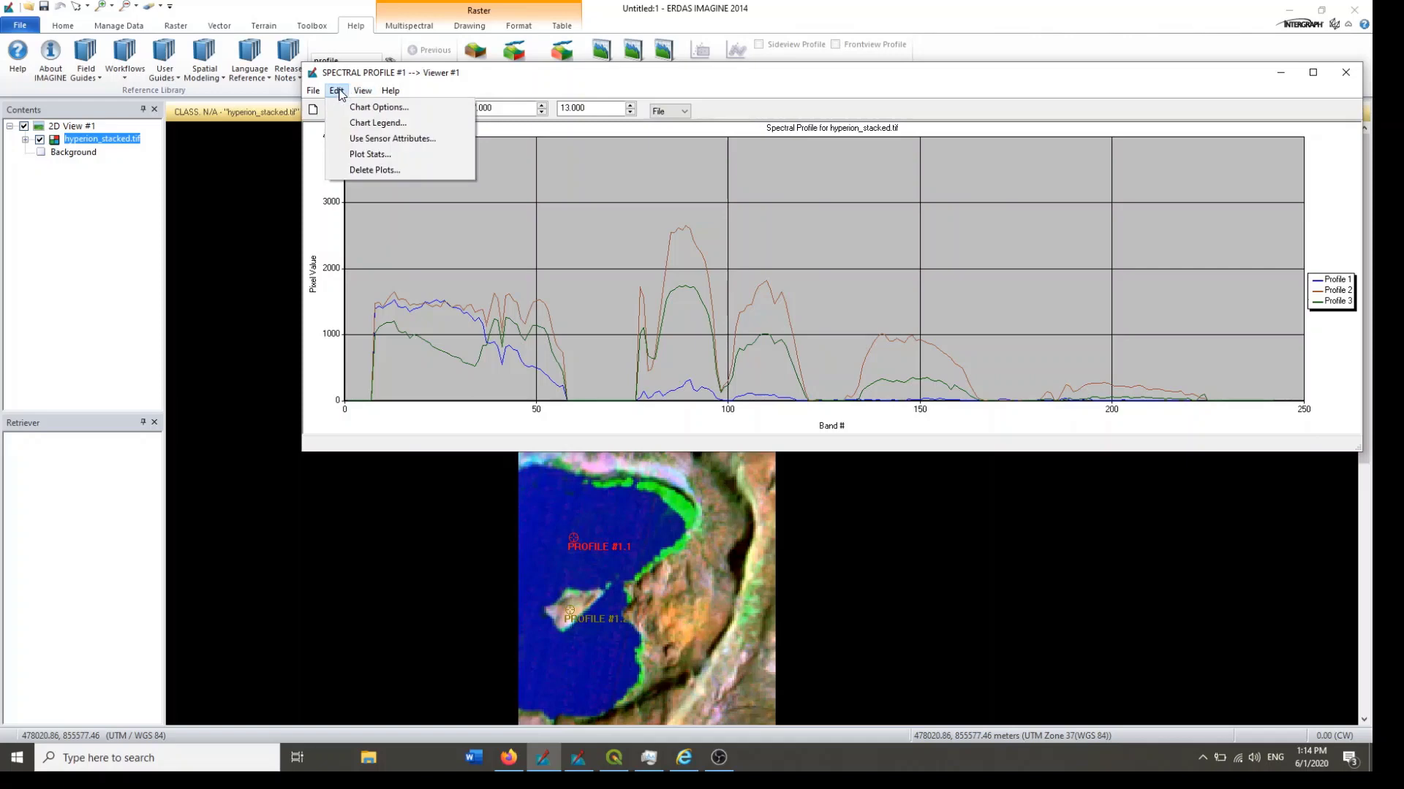
{"action": "left_click", "coordinate": [379, 122]}
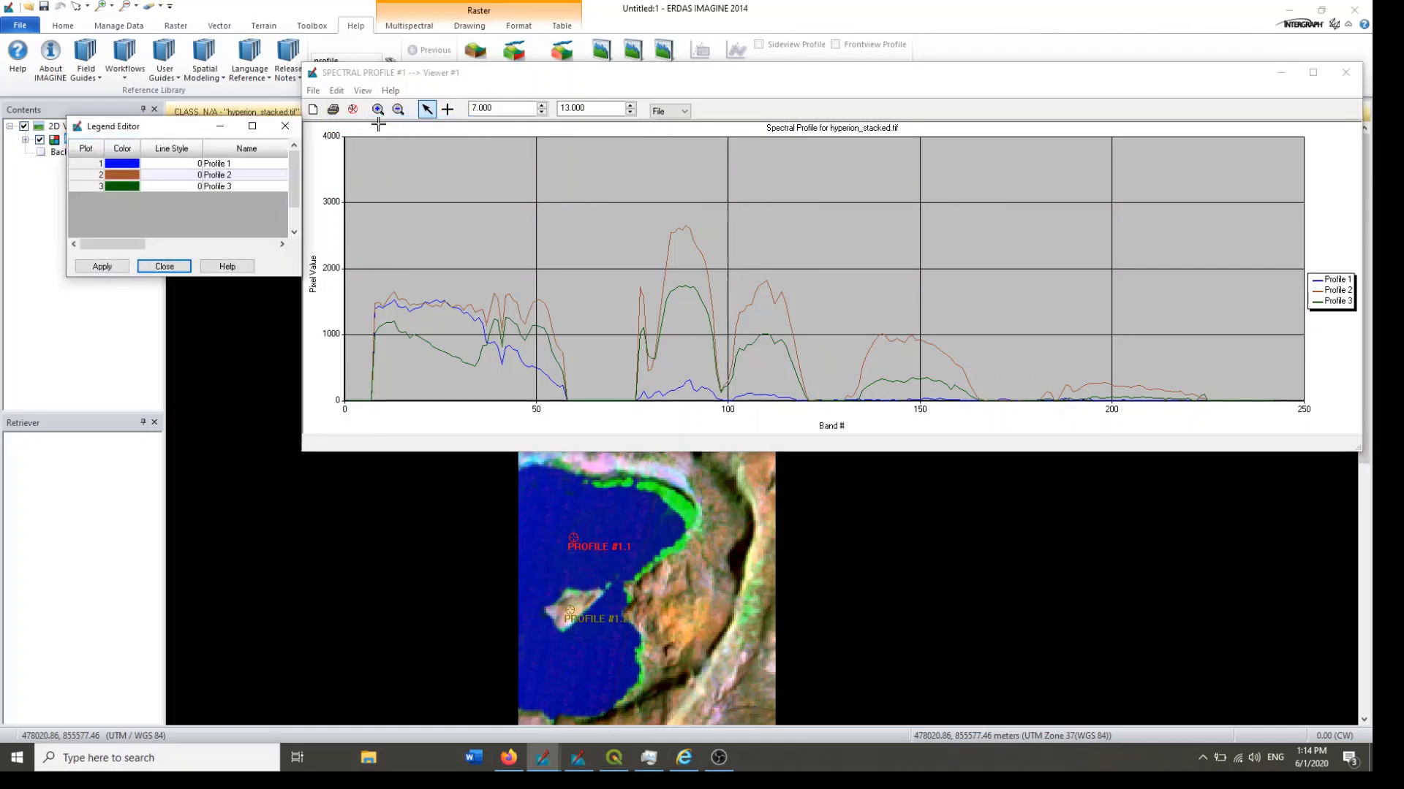
{"action": "left_click", "coordinate": [236, 164]}
{"action": "type", "text": "Water body"}
{"action": "left_click", "coordinate": [231, 176]}
{"action": "type", "text": "Bareland"}
{"action": "left_click", "coordinate": [239, 187]}
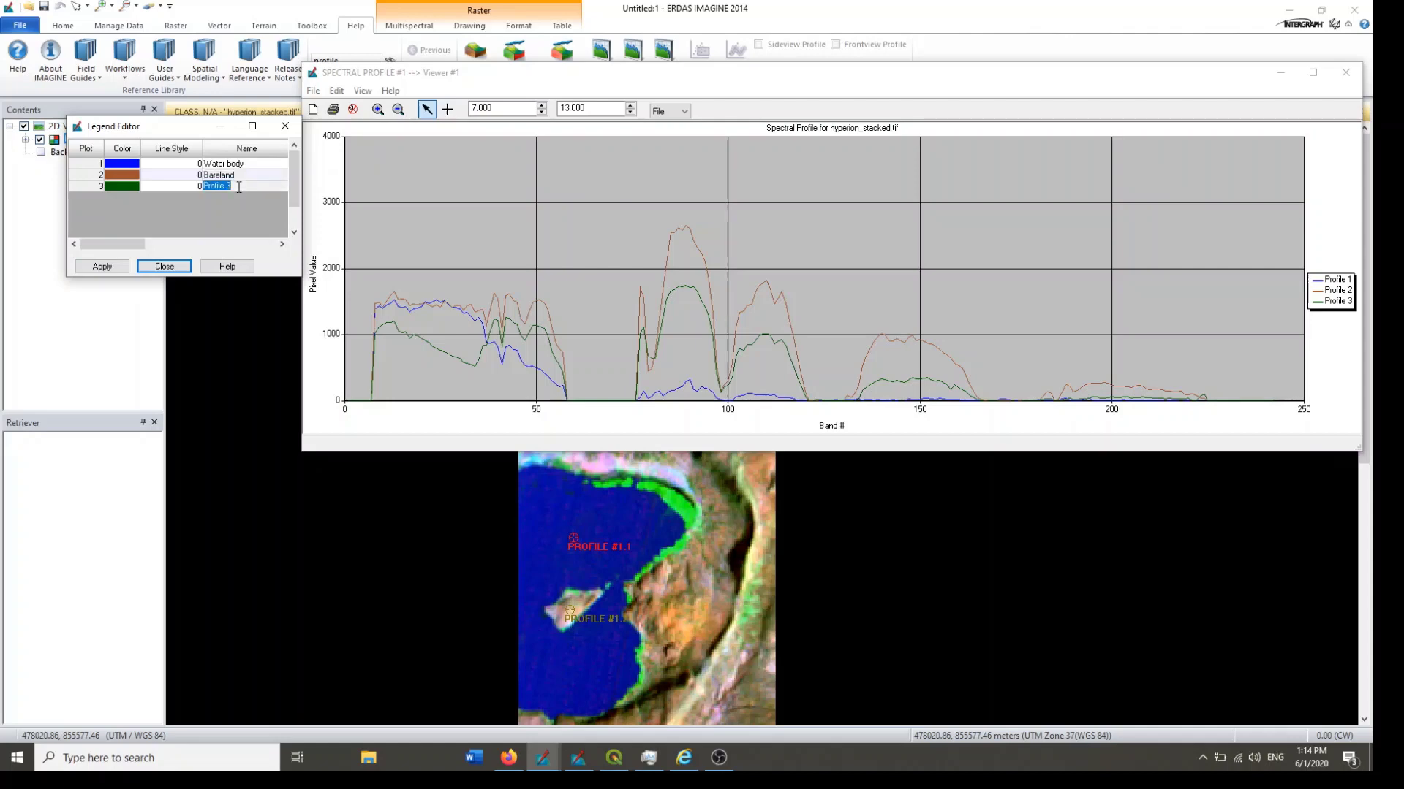